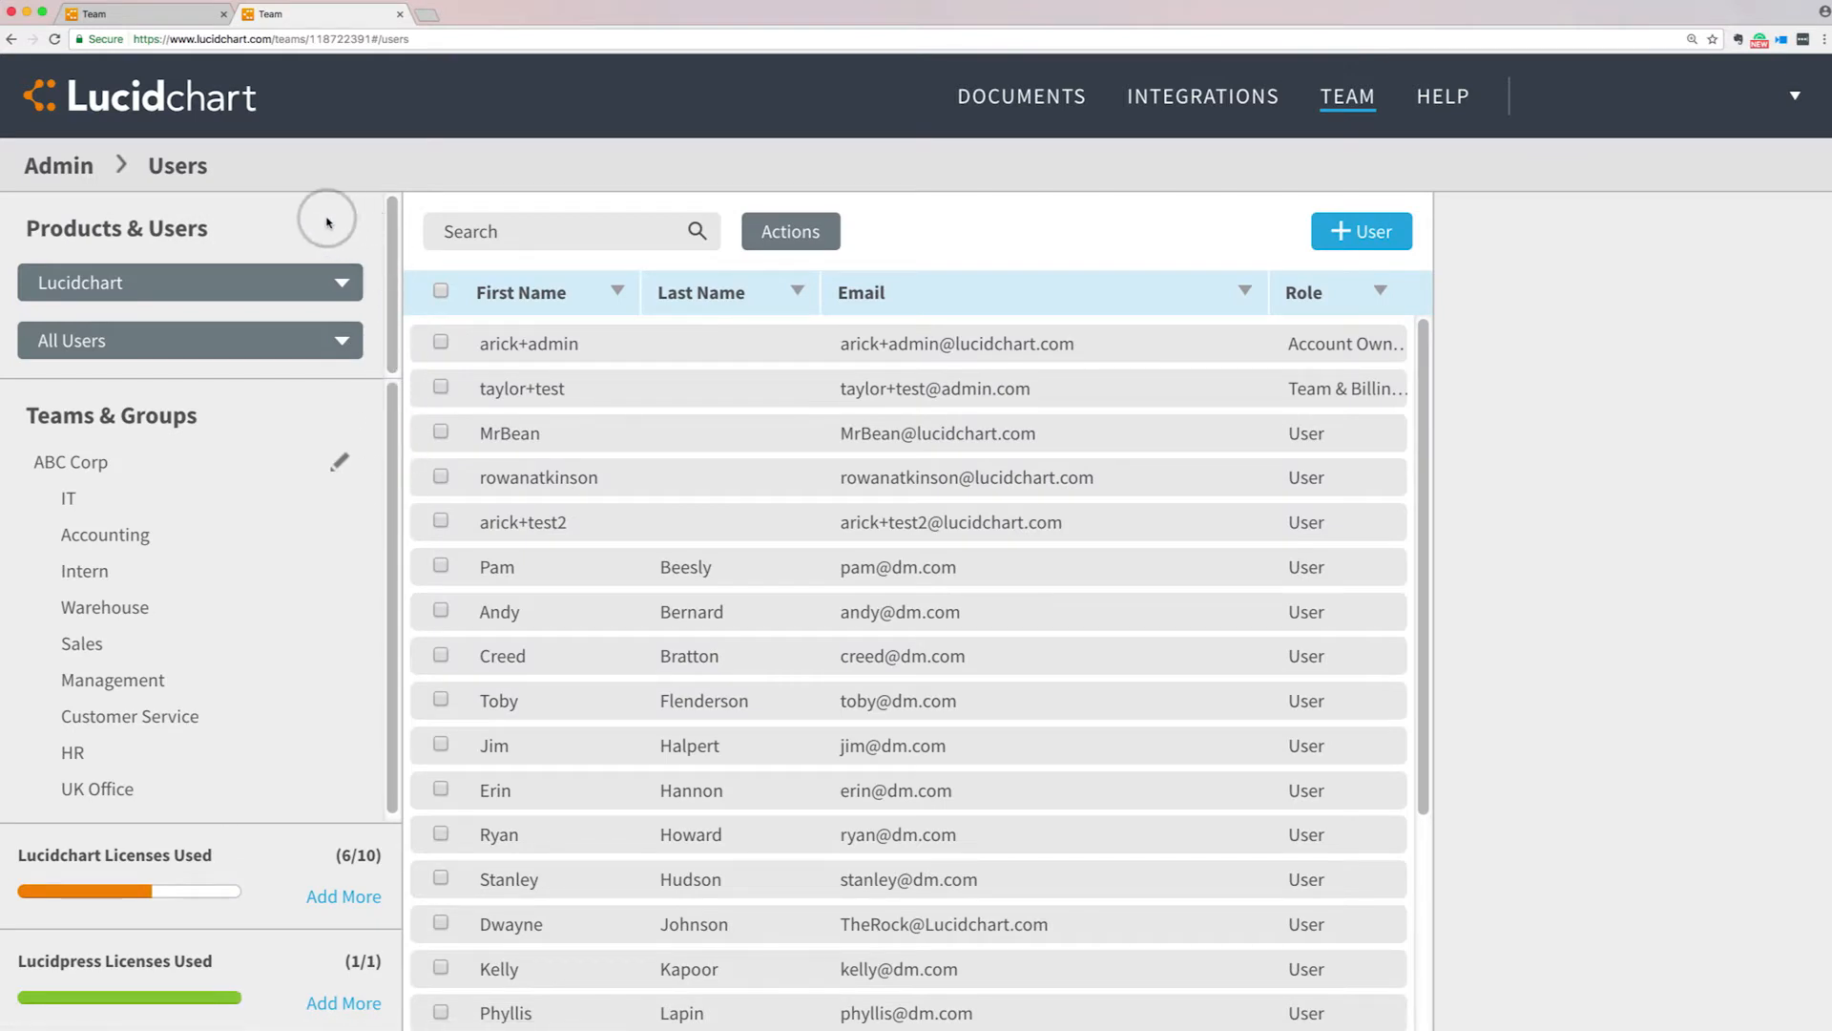
# Filter the Lucidchart user list to display only View-only Users
pyautogui.click(334, 283)
pyautogui.click(320, 320)
pyautogui.click(343, 342)
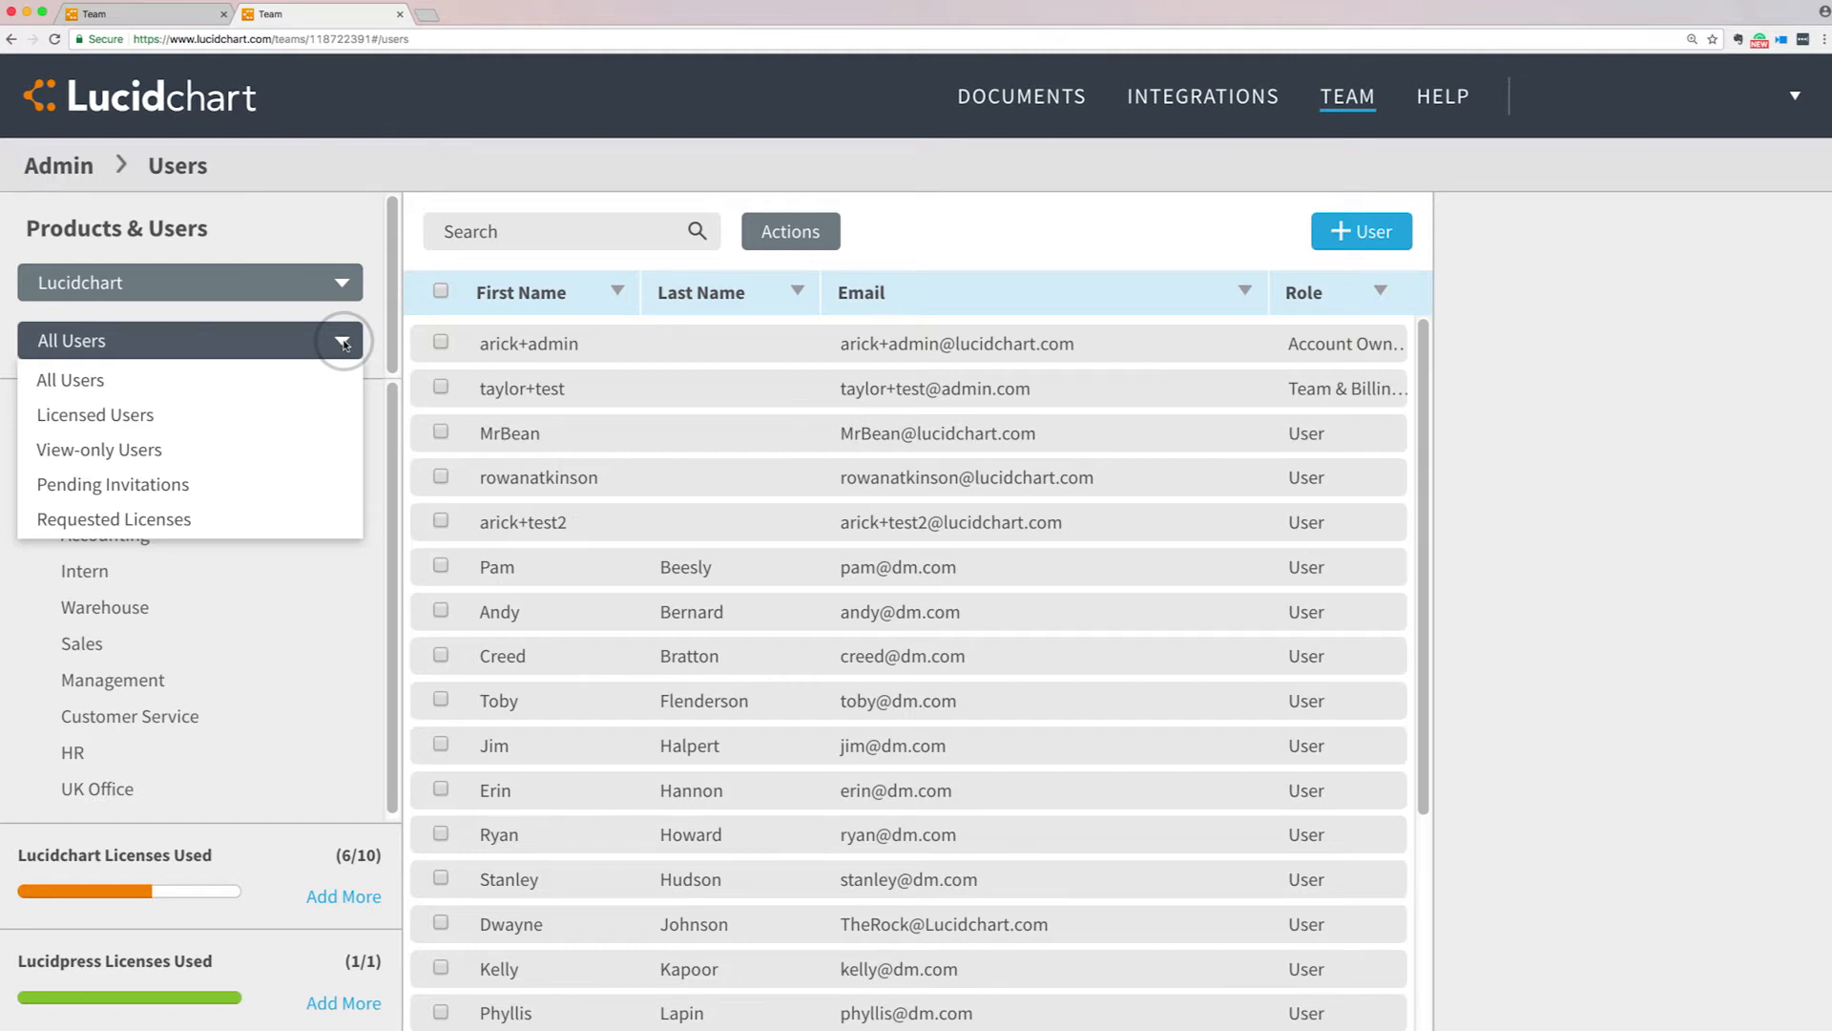
pyautogui.click(324, 449)
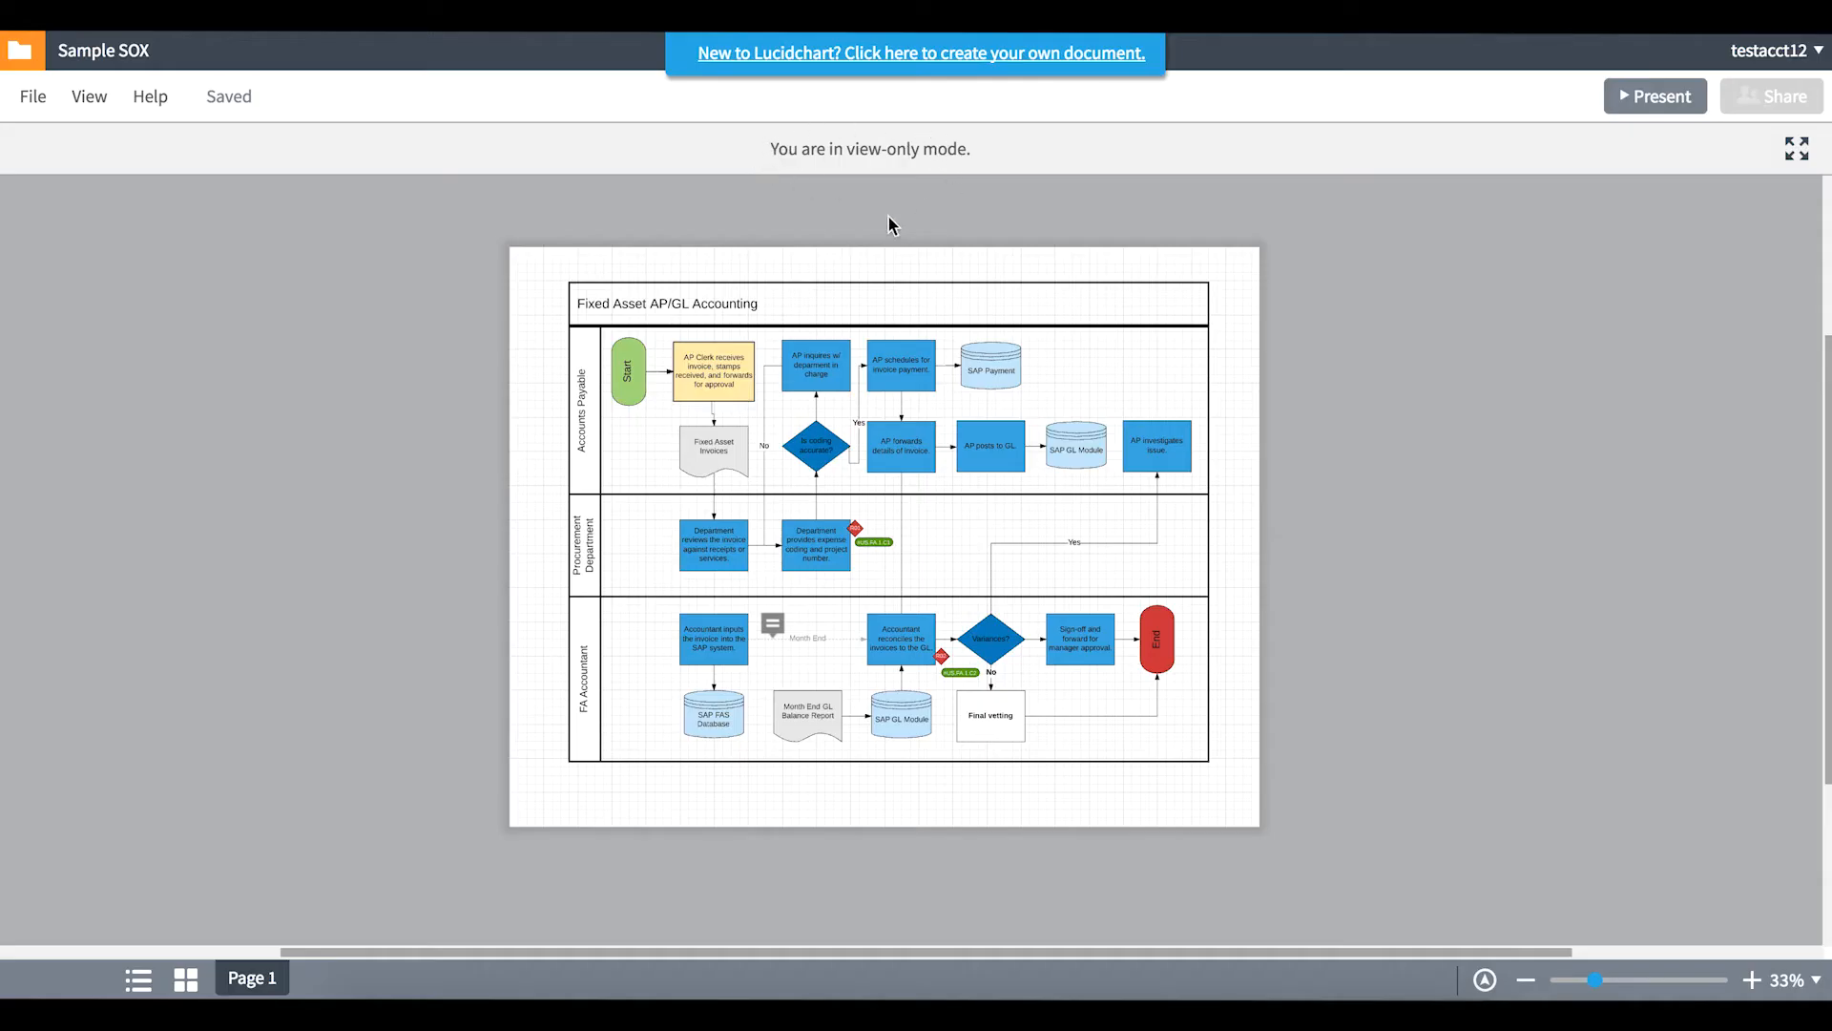
# Examine the Fixed Asset AP/GL Accounting flowchart in the view-only Sample SOX document at 100% zoom
pyautogui.press('super+equal')
pyautogui.press('super+equal')
pyautogui.press('super+equal')
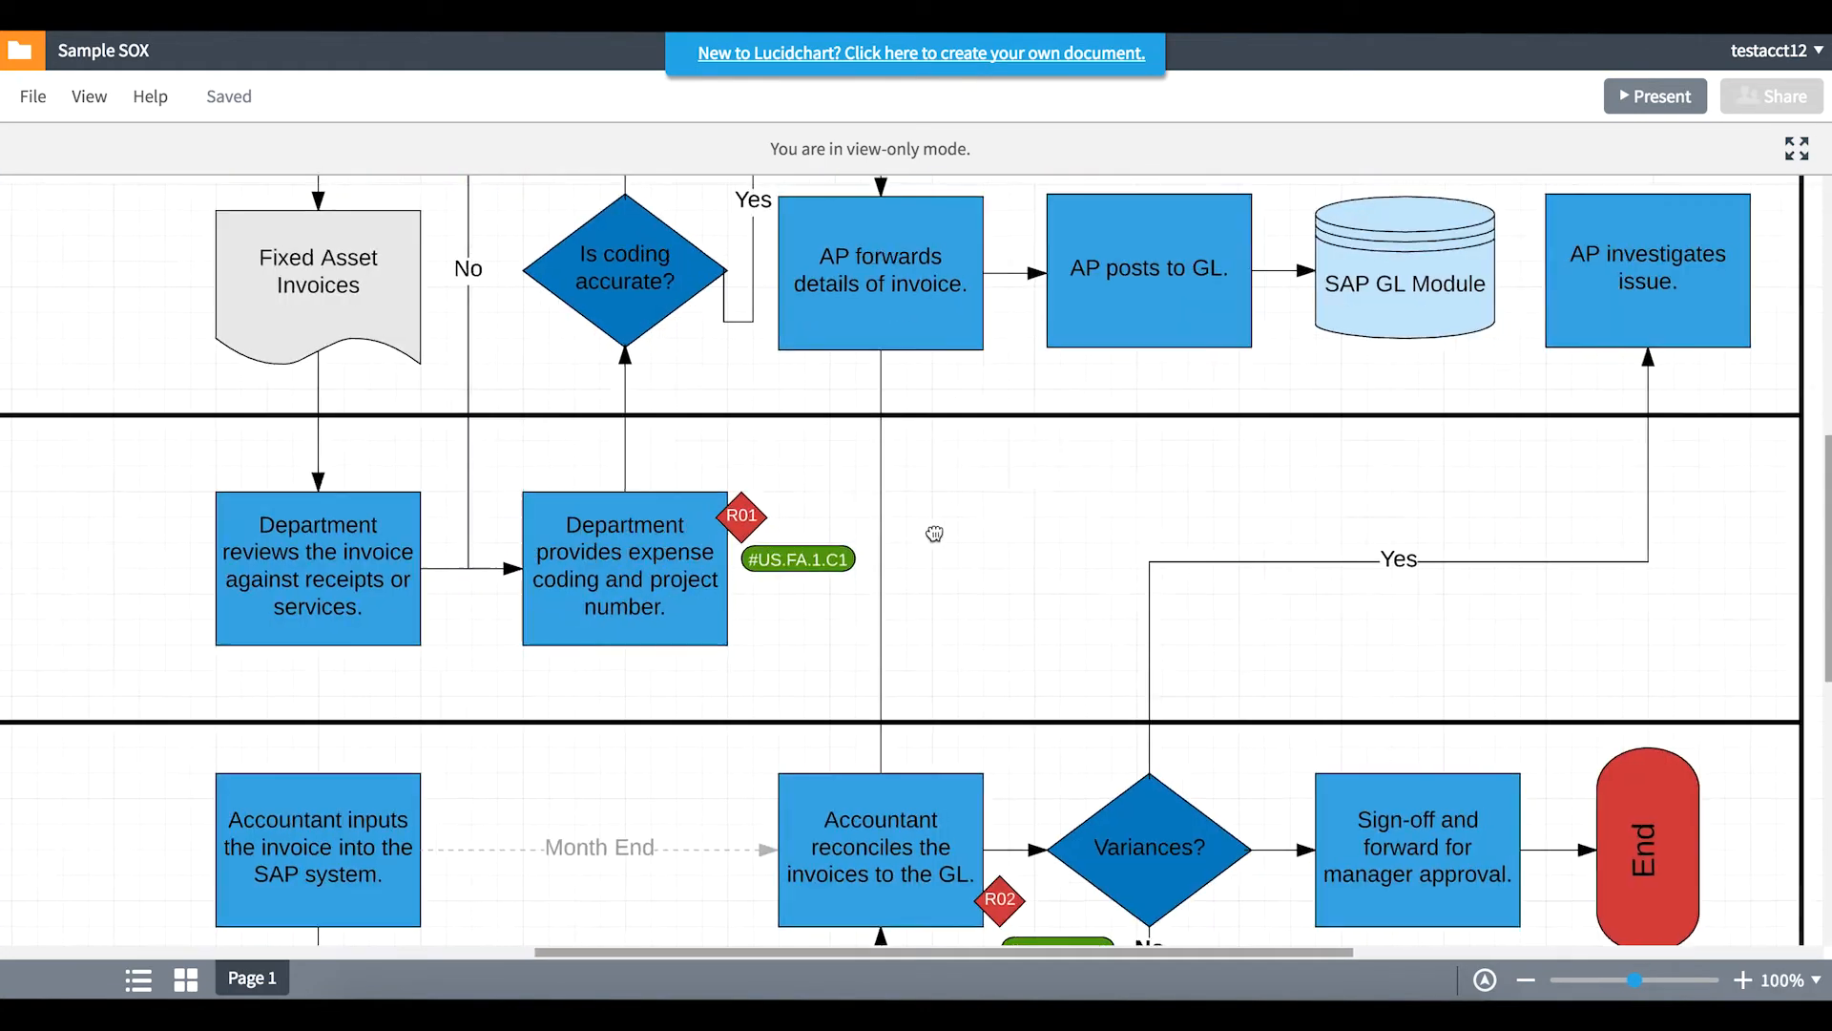
pyautogui.moveTo(933, 532); pyautogui.dragTo(1141, 838)
pyautogui.moveTo(937, 469); pyautogui.dragTo(1124, 582)
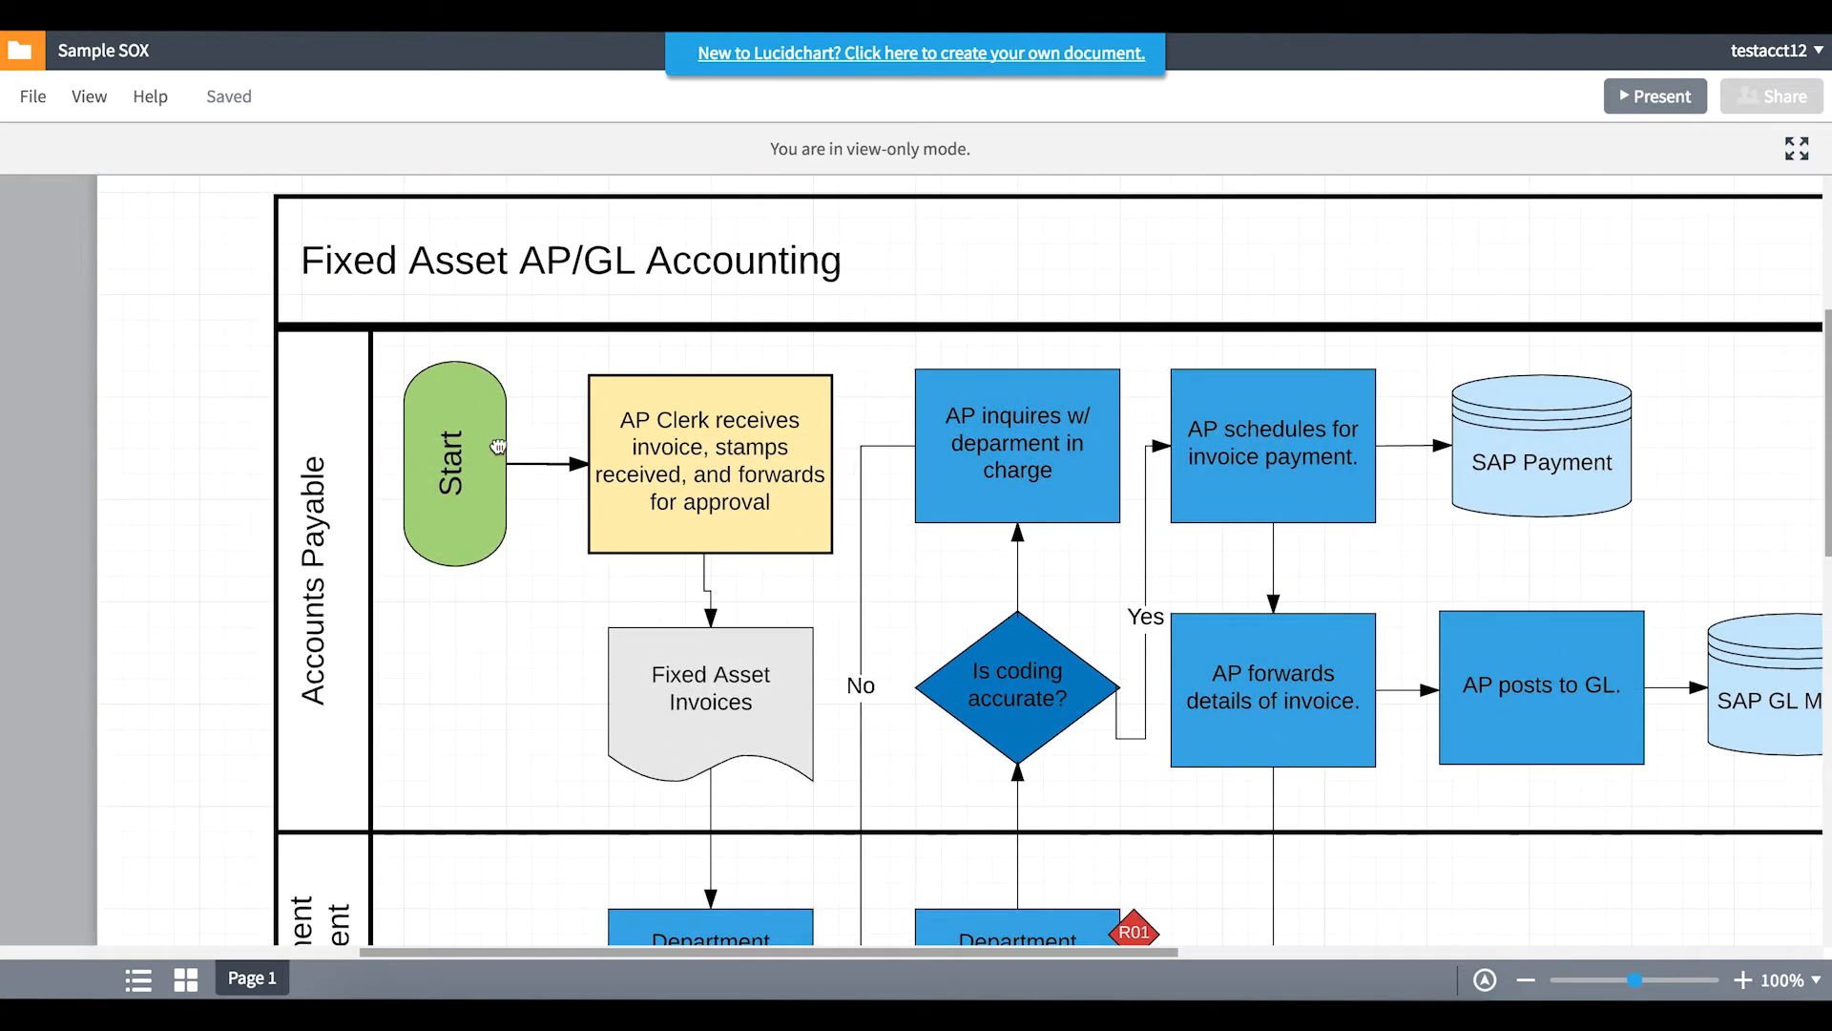
pyautogui.moveTo(537, 258); pyautogui.dragTo(479, 321)
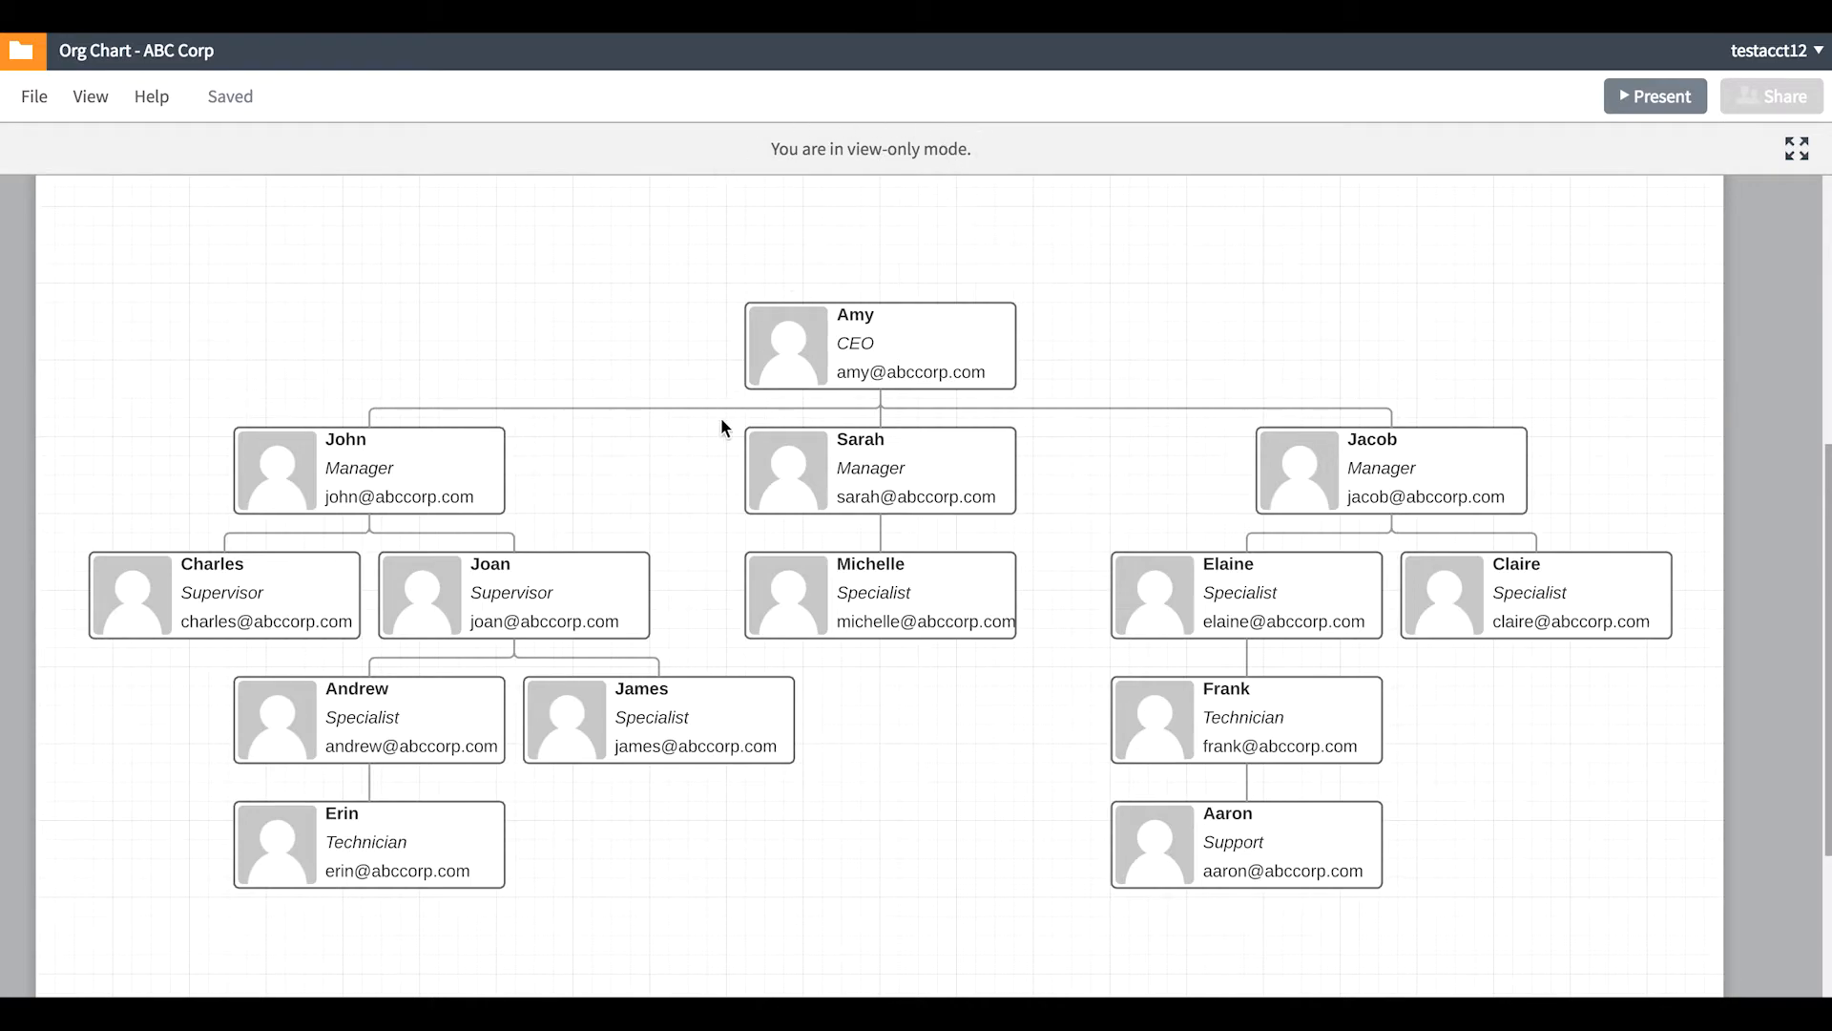
# Examine the upper levels of the view-only ABC Corp org chart up close
pyautogui.moveTo(719, 492); pyautogui.dragTo(730, 478)
pyautogui.scroll(5, 814, 488)
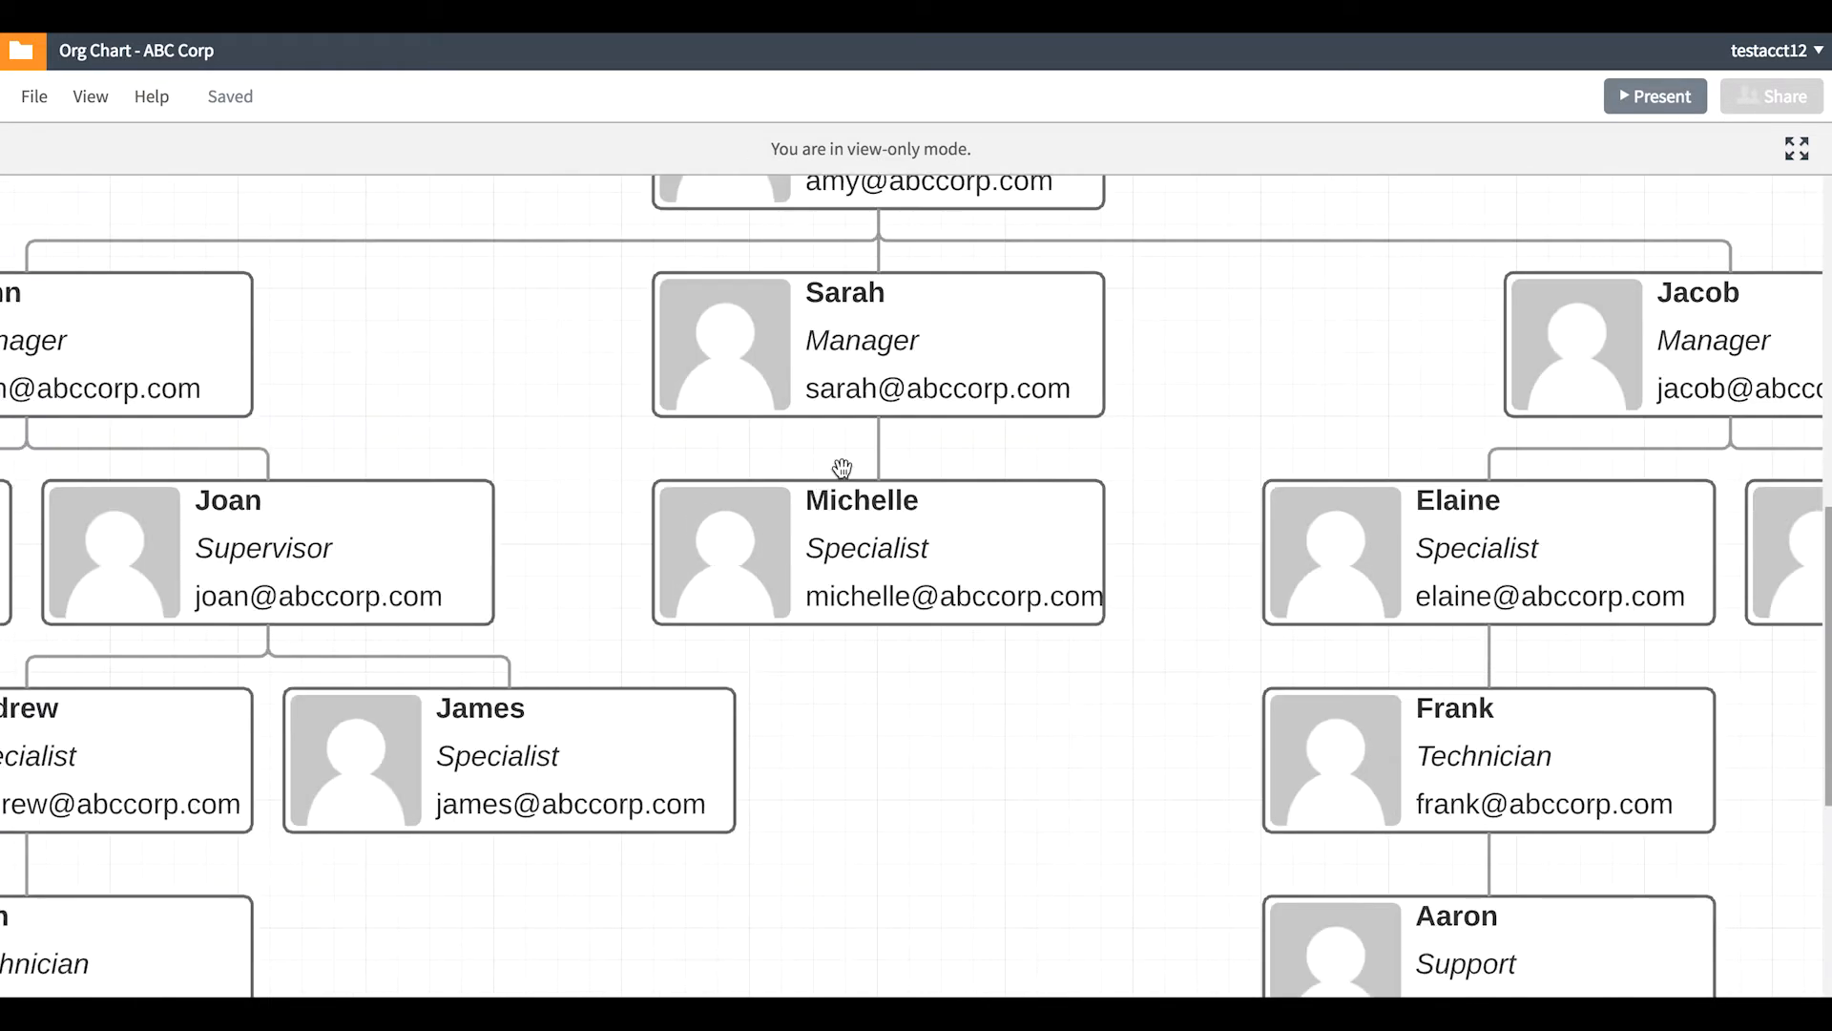
pyautogui.moveTo(881, 348); pyautogui.dragTo(885, 476)
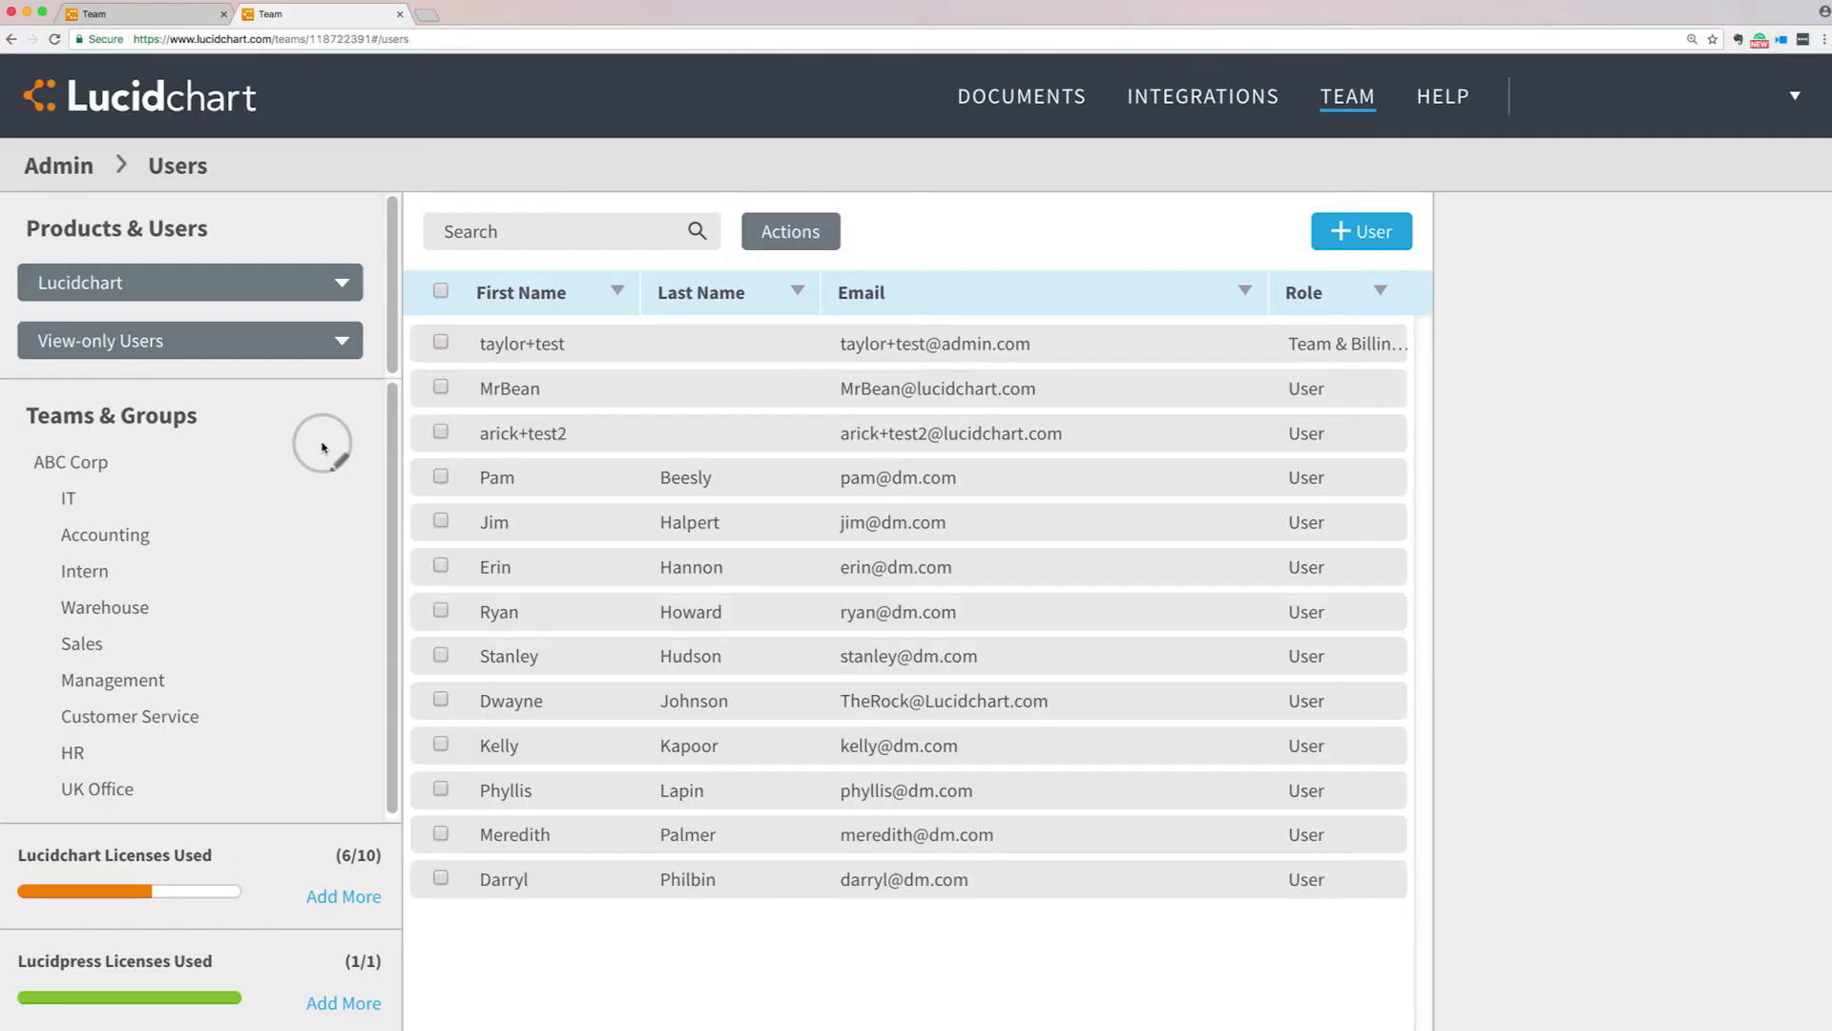
pyautogui.click(343, 340)
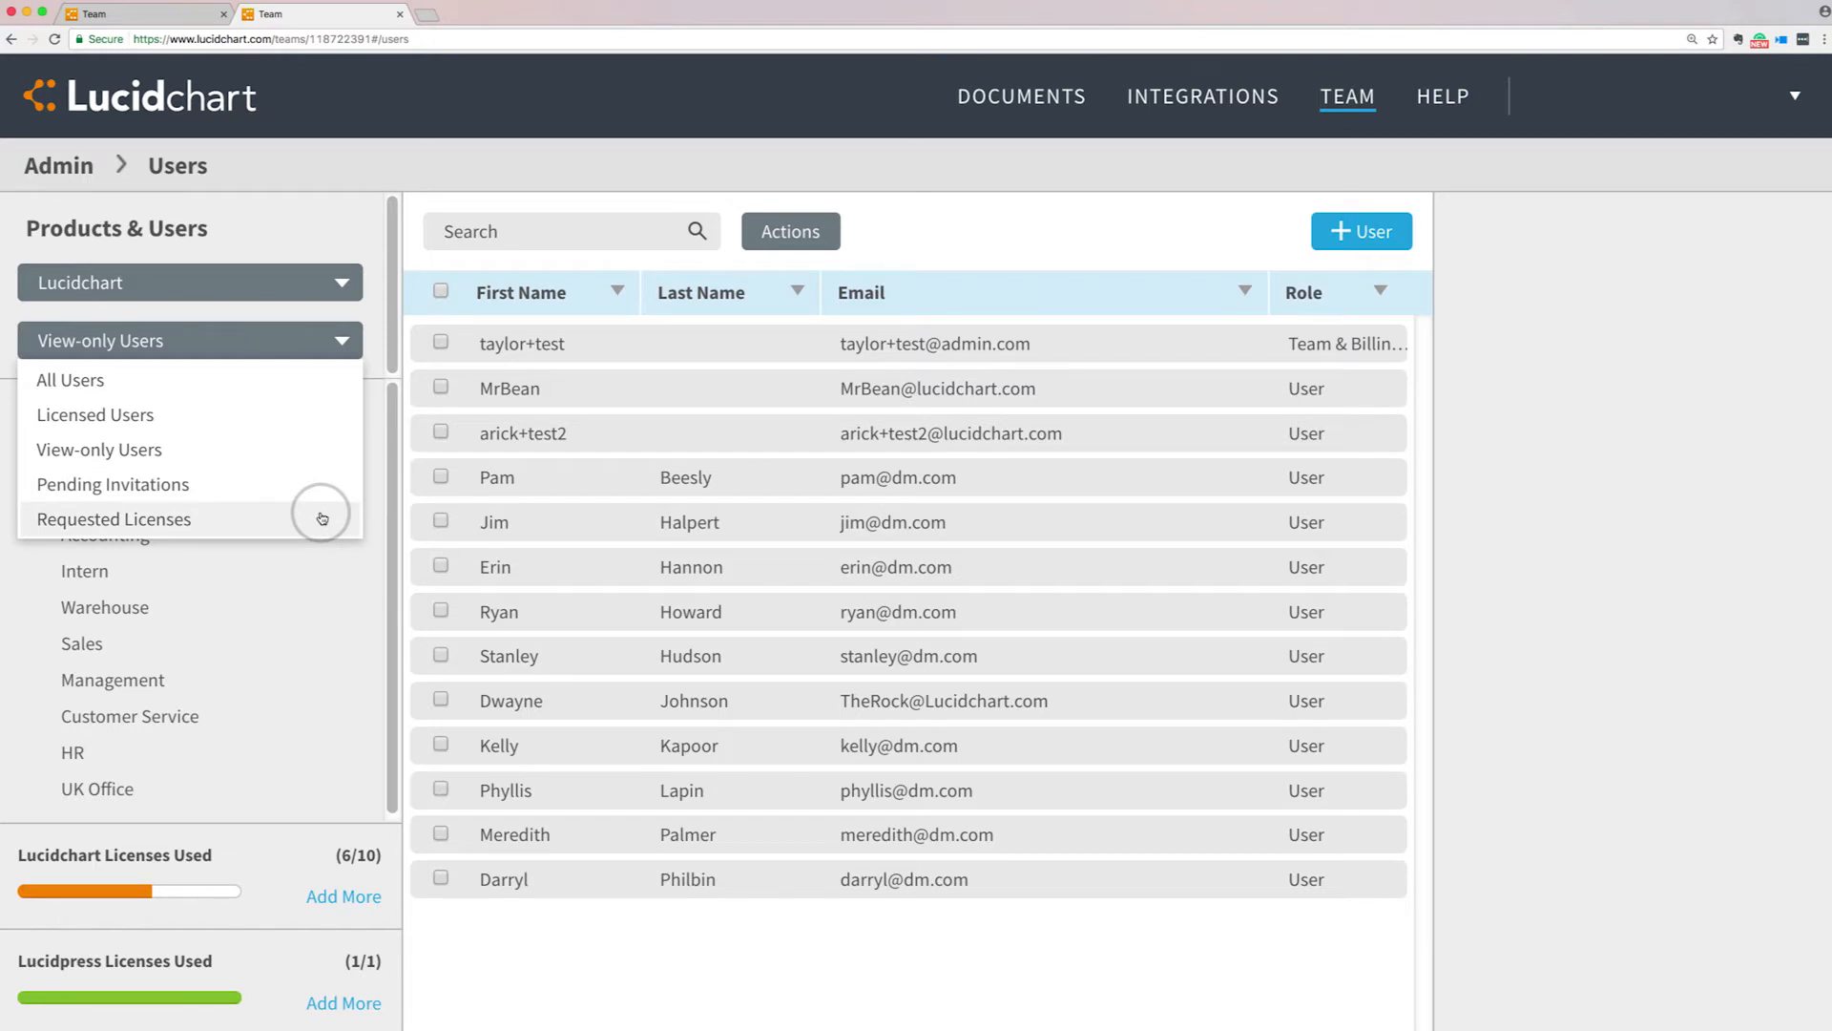
pyautogui.click(345, 336)
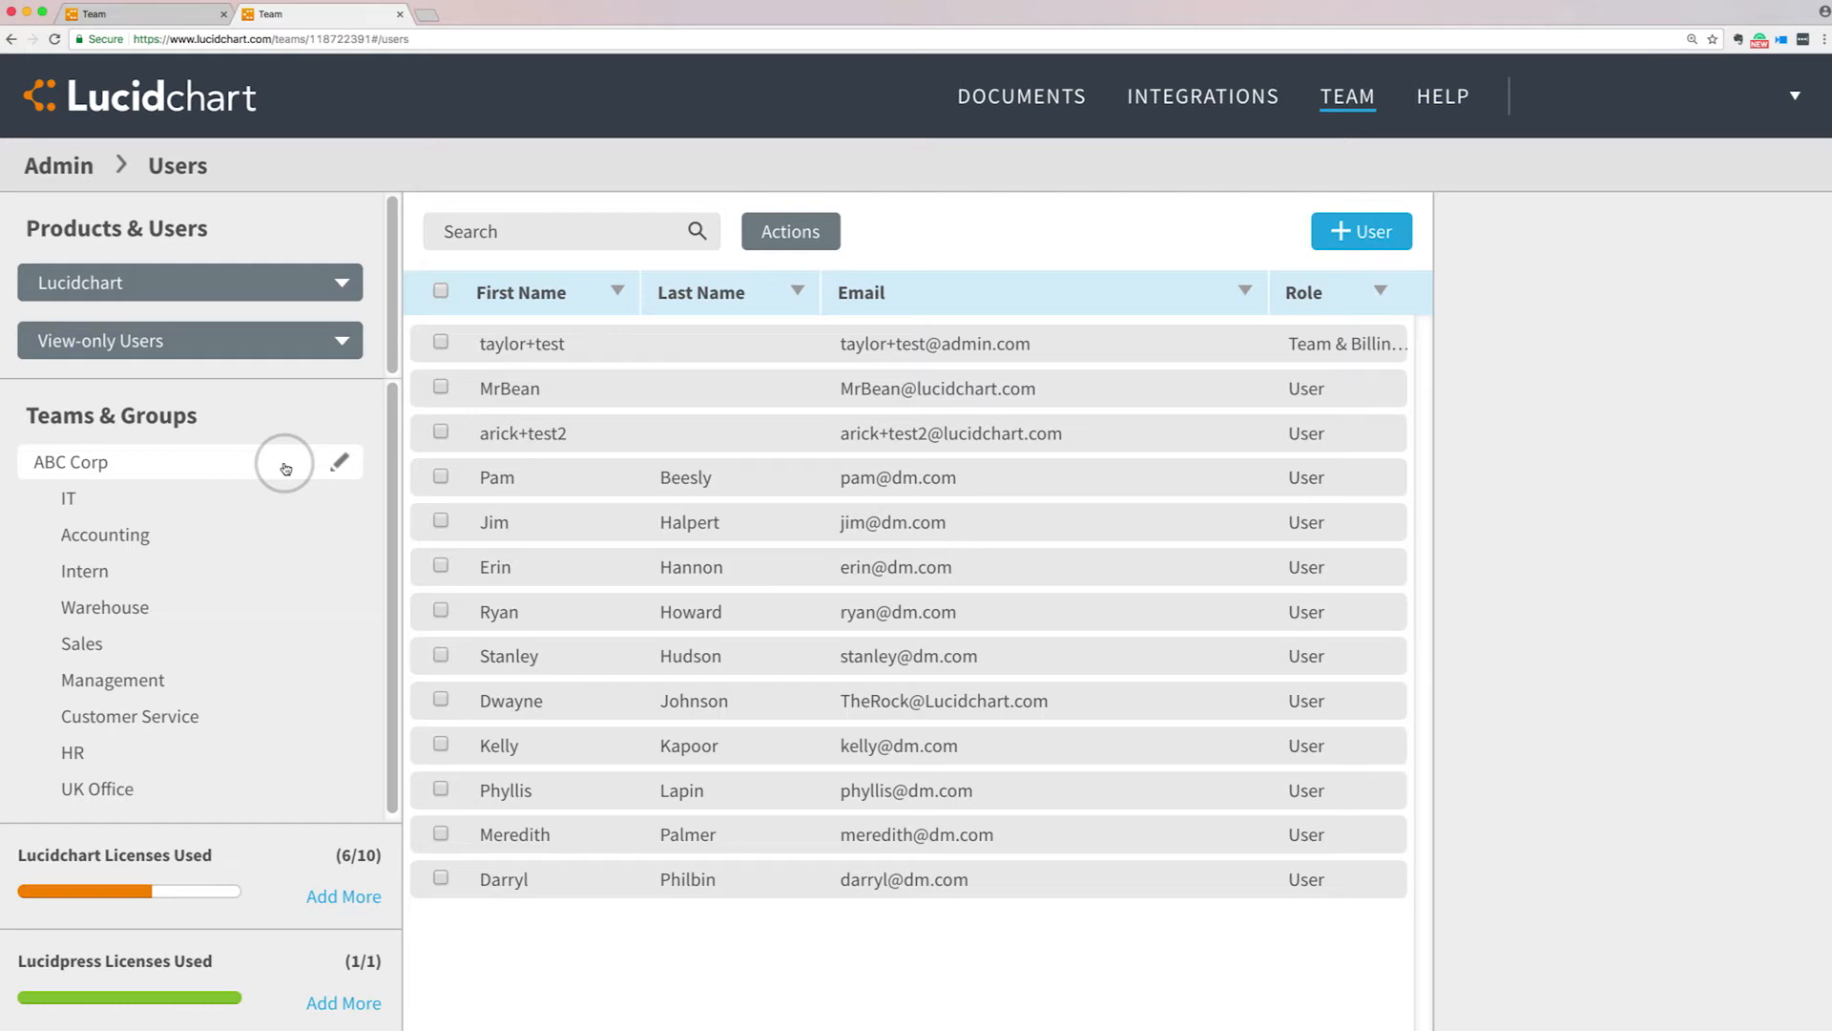
pyautogui.click(339, 463)
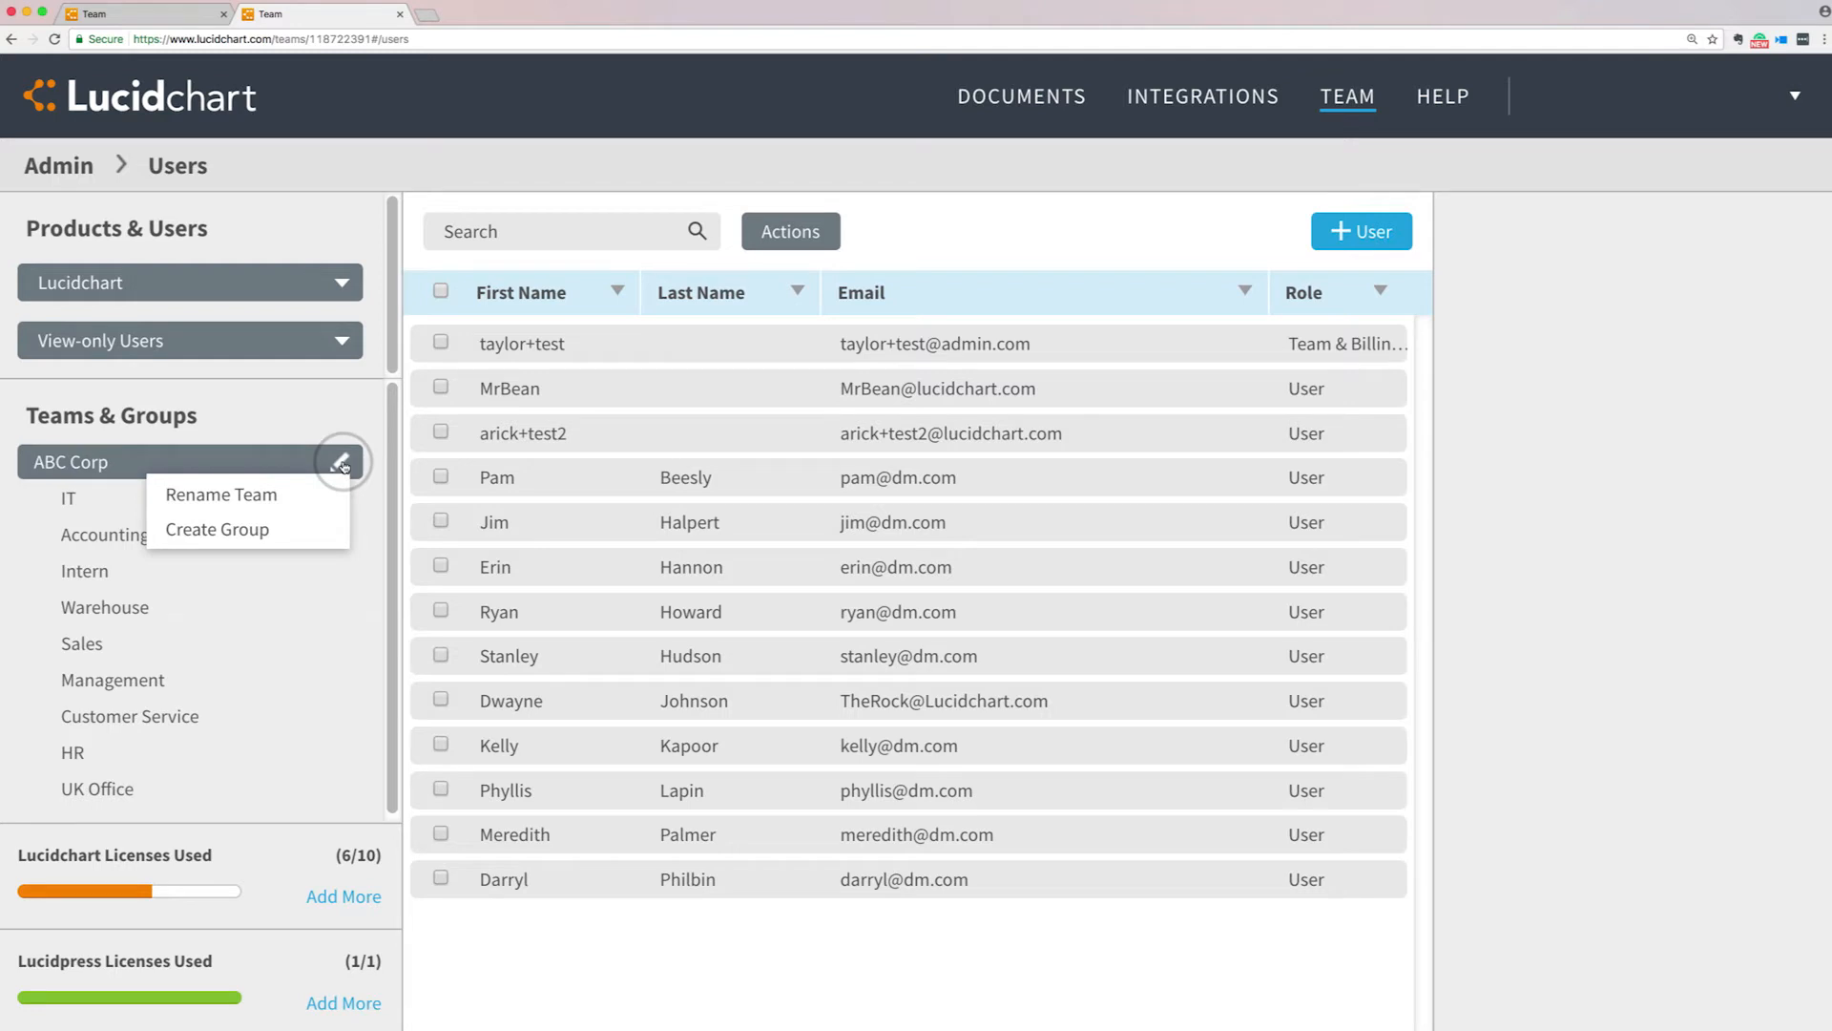
pyautogui.click(342, 464)
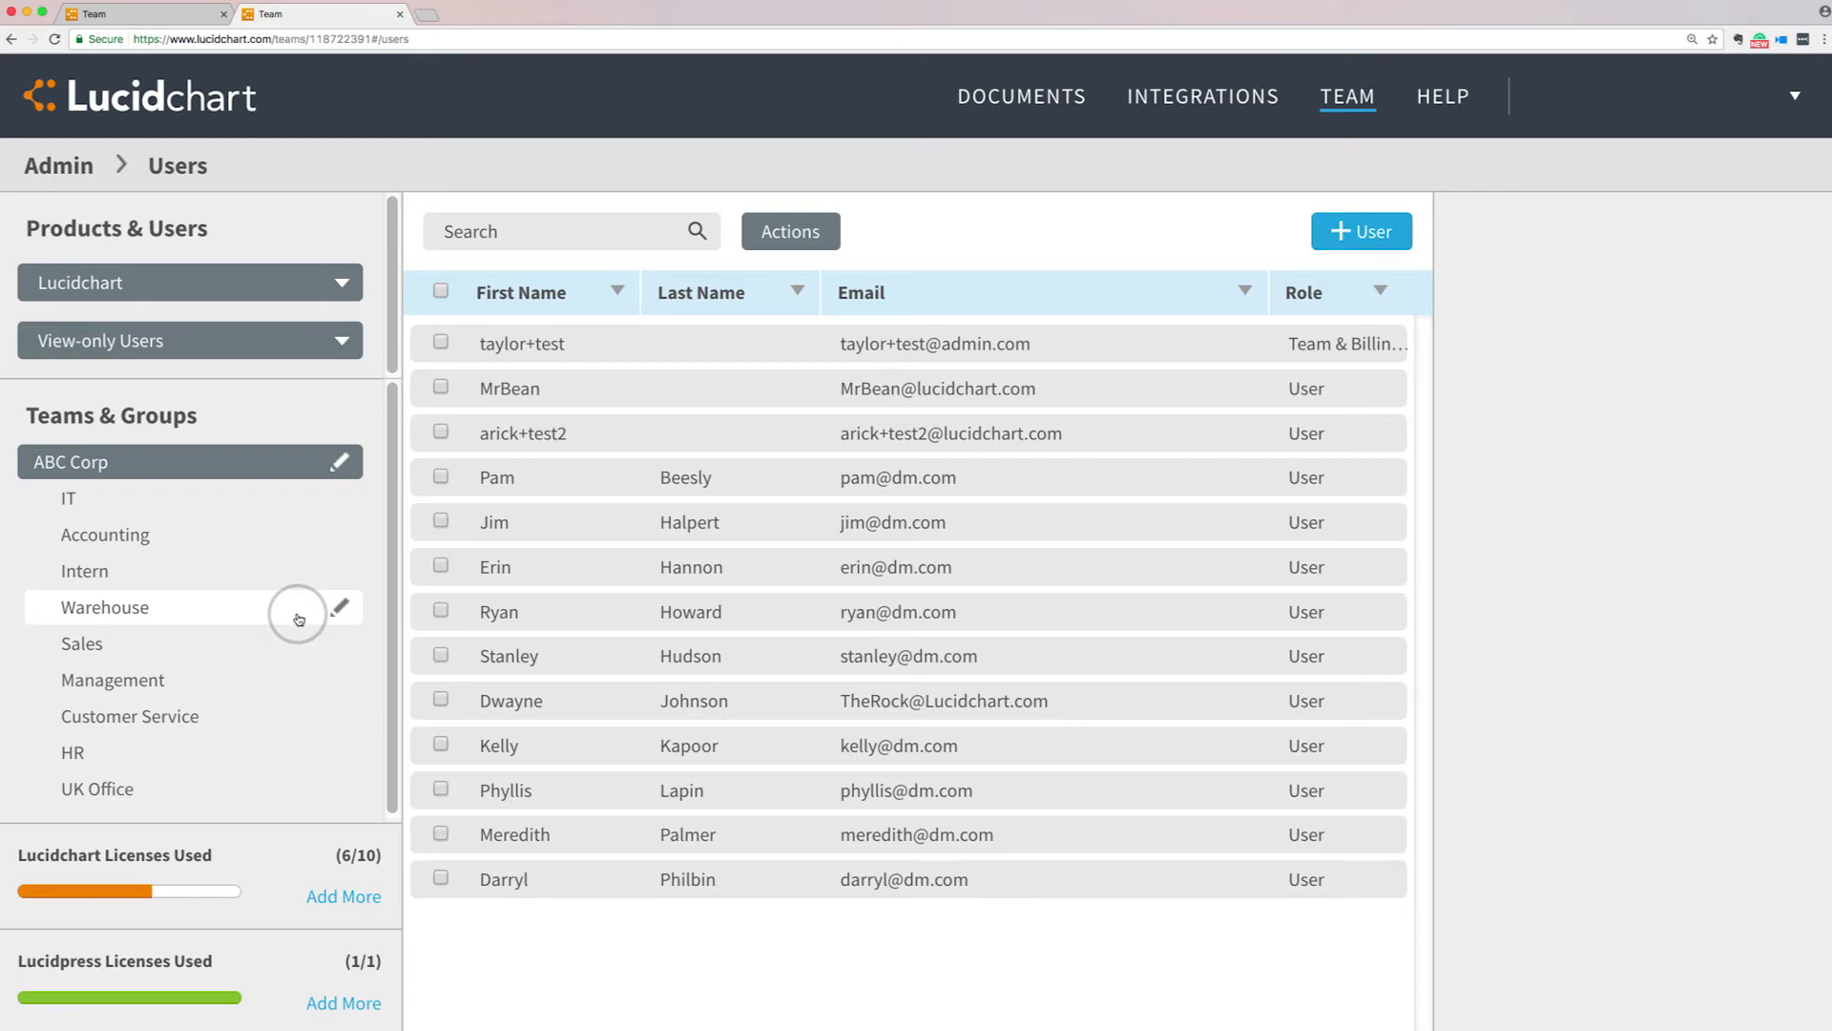
# Add the user in the eighth row of the view-only list to the Management group
pyautogui.click(523, 657)
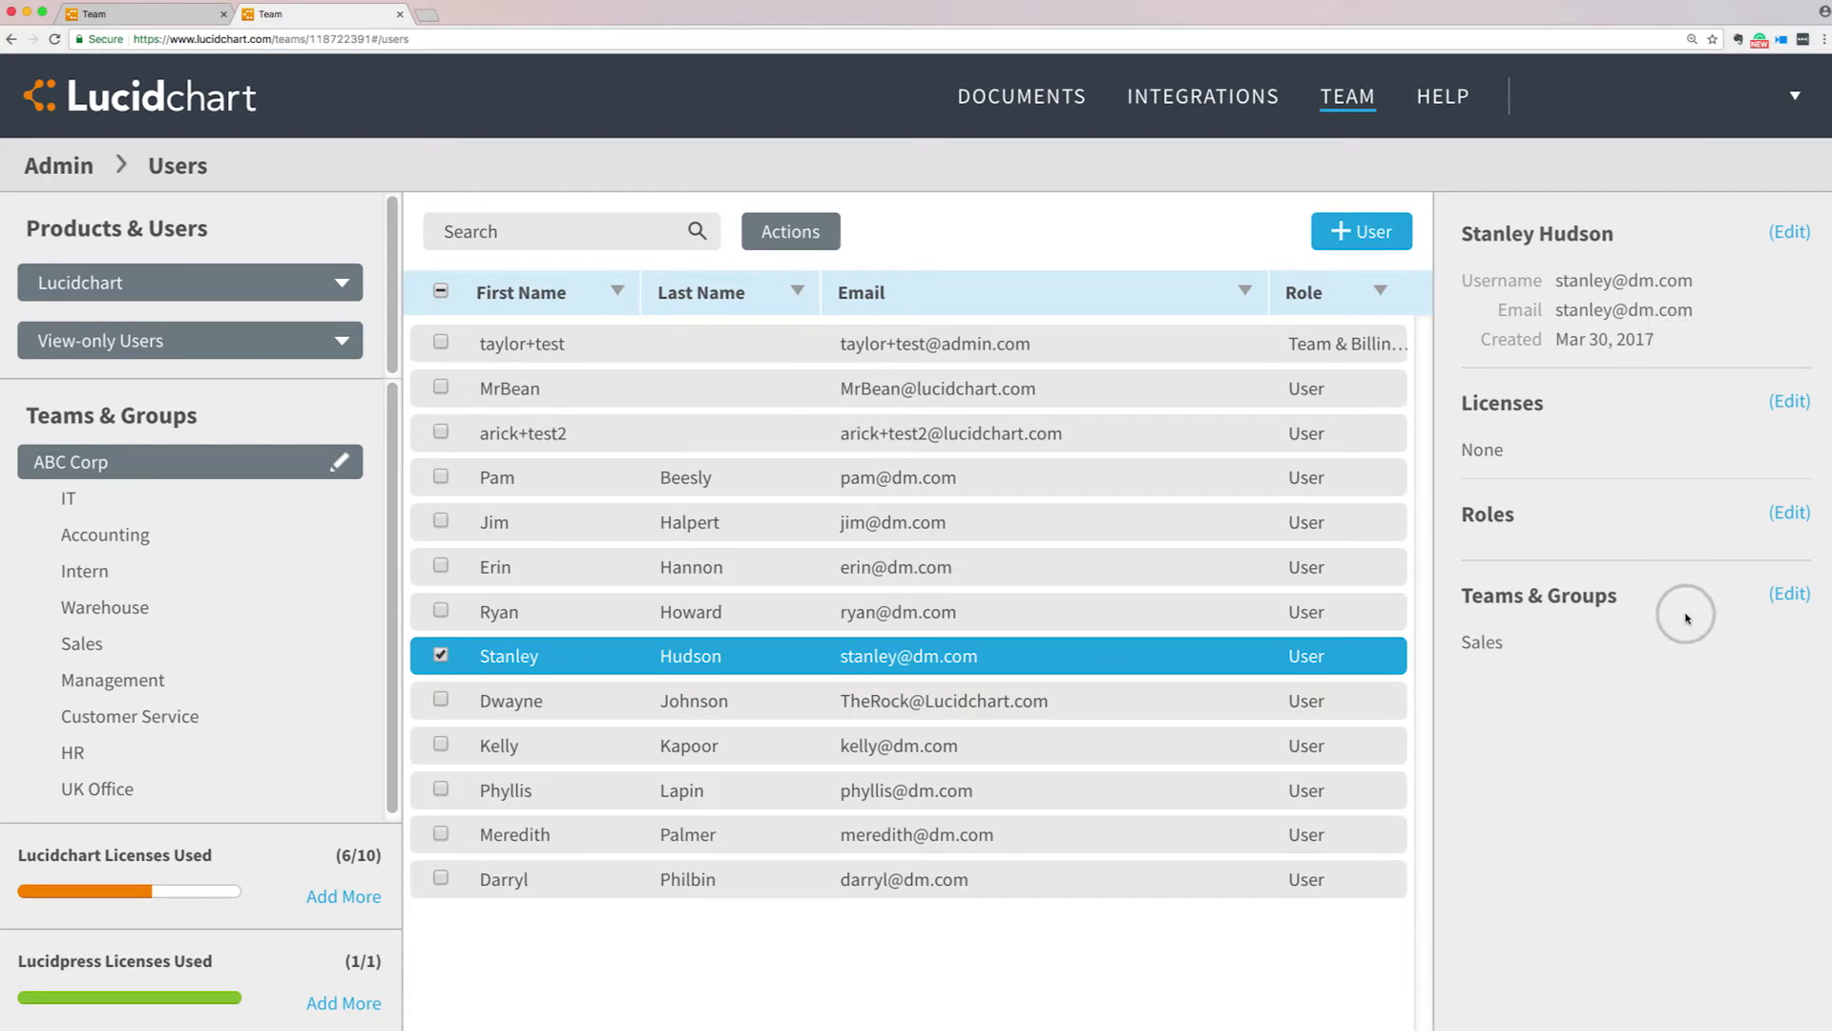
pyautogui.click(1788, 592)
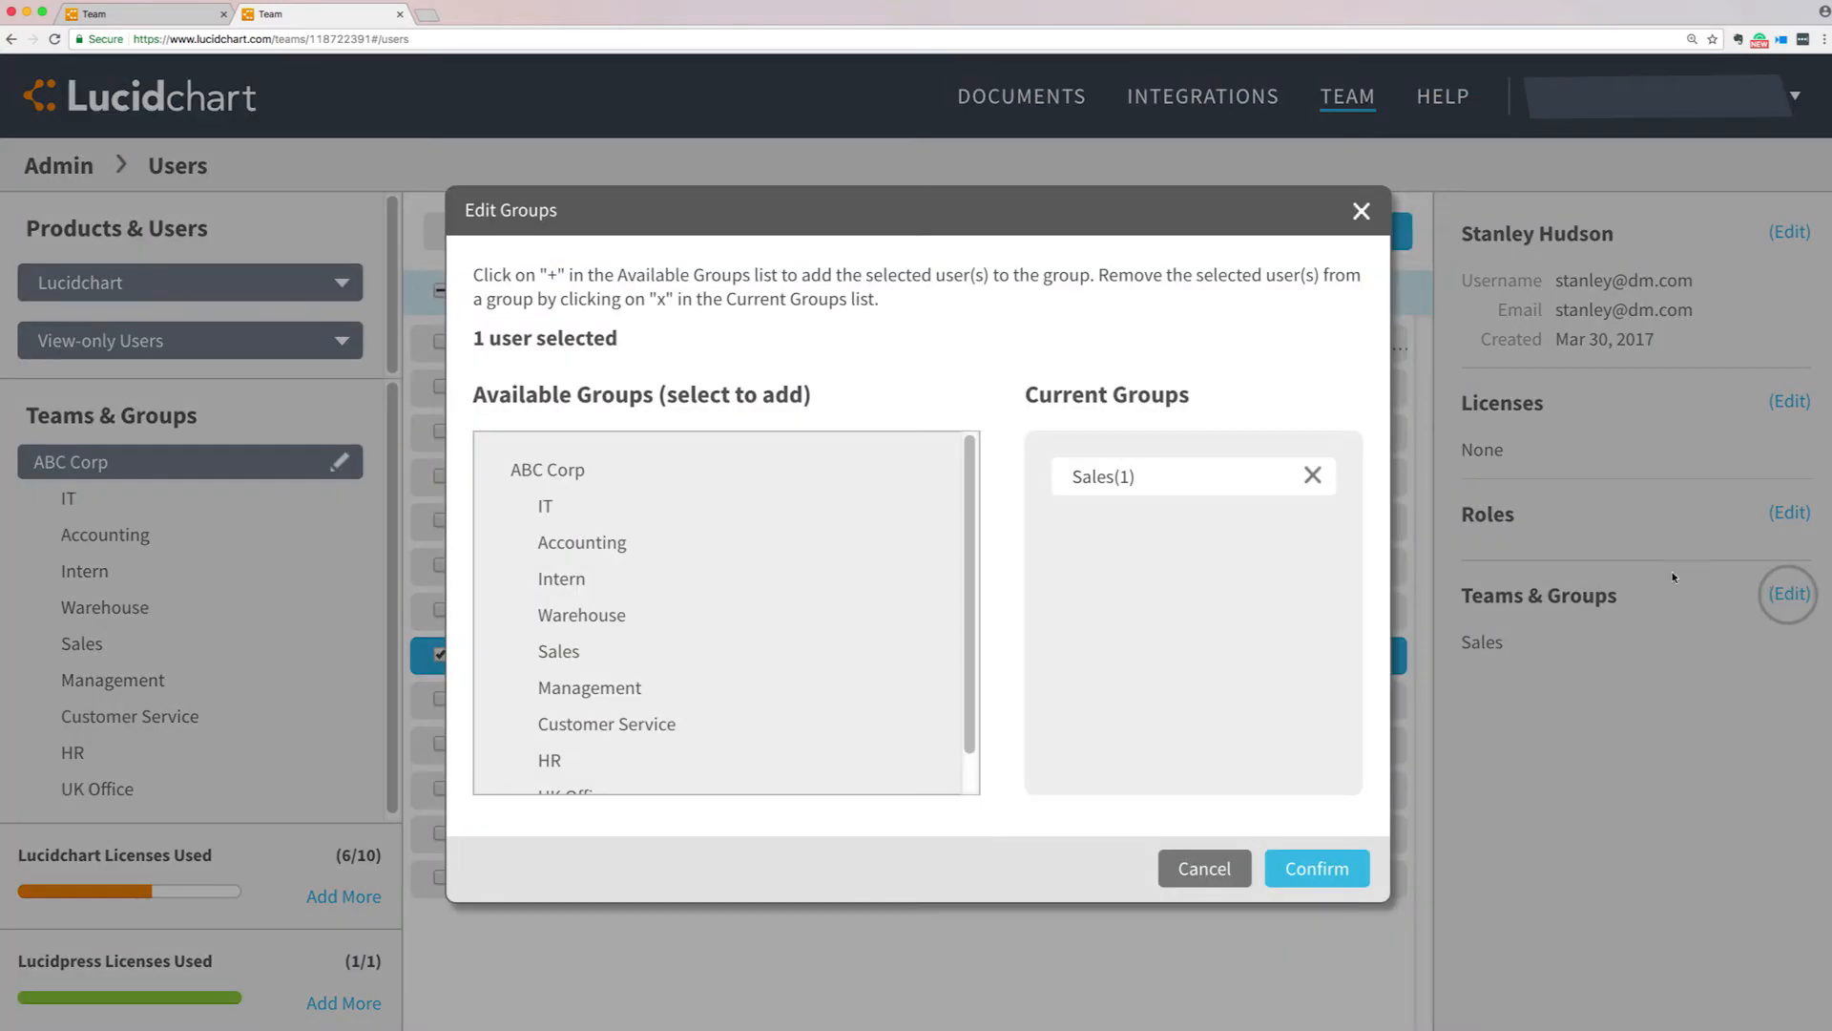
pyautogui.moveTo(814, 686)
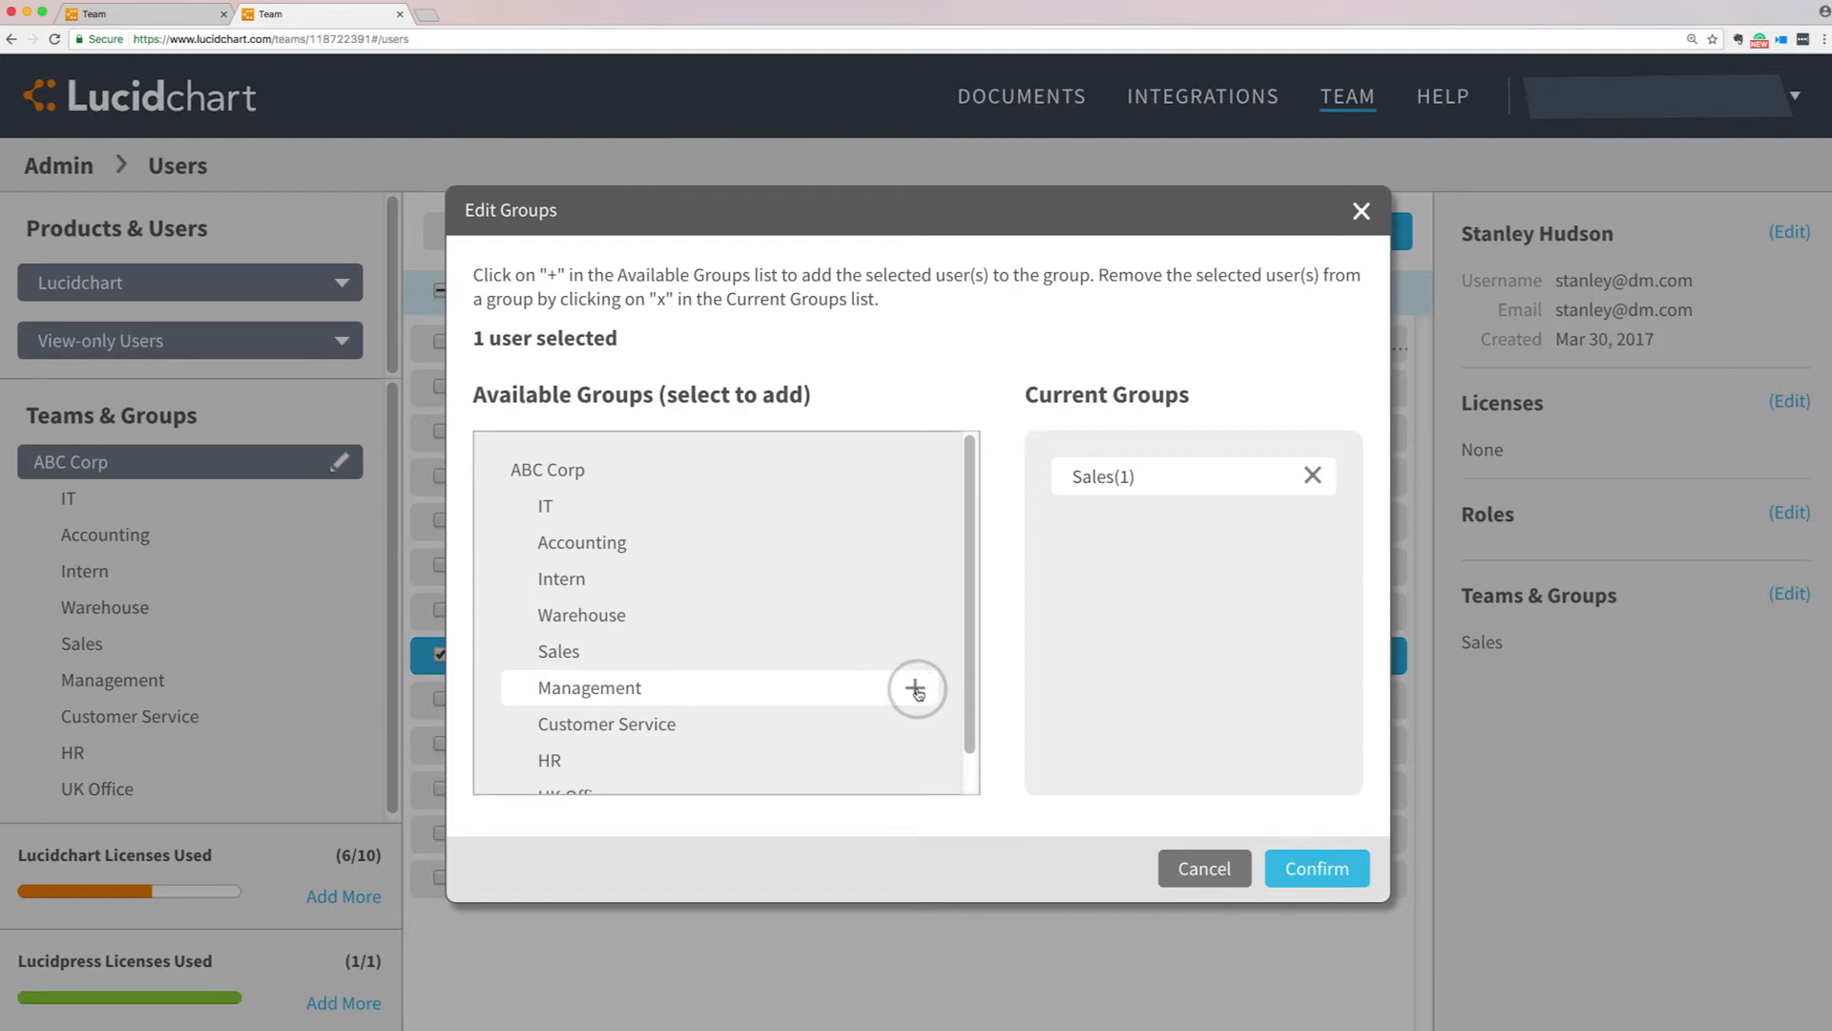
pyautogui.click(916, 690)
pyautogui.click(1311, 869)
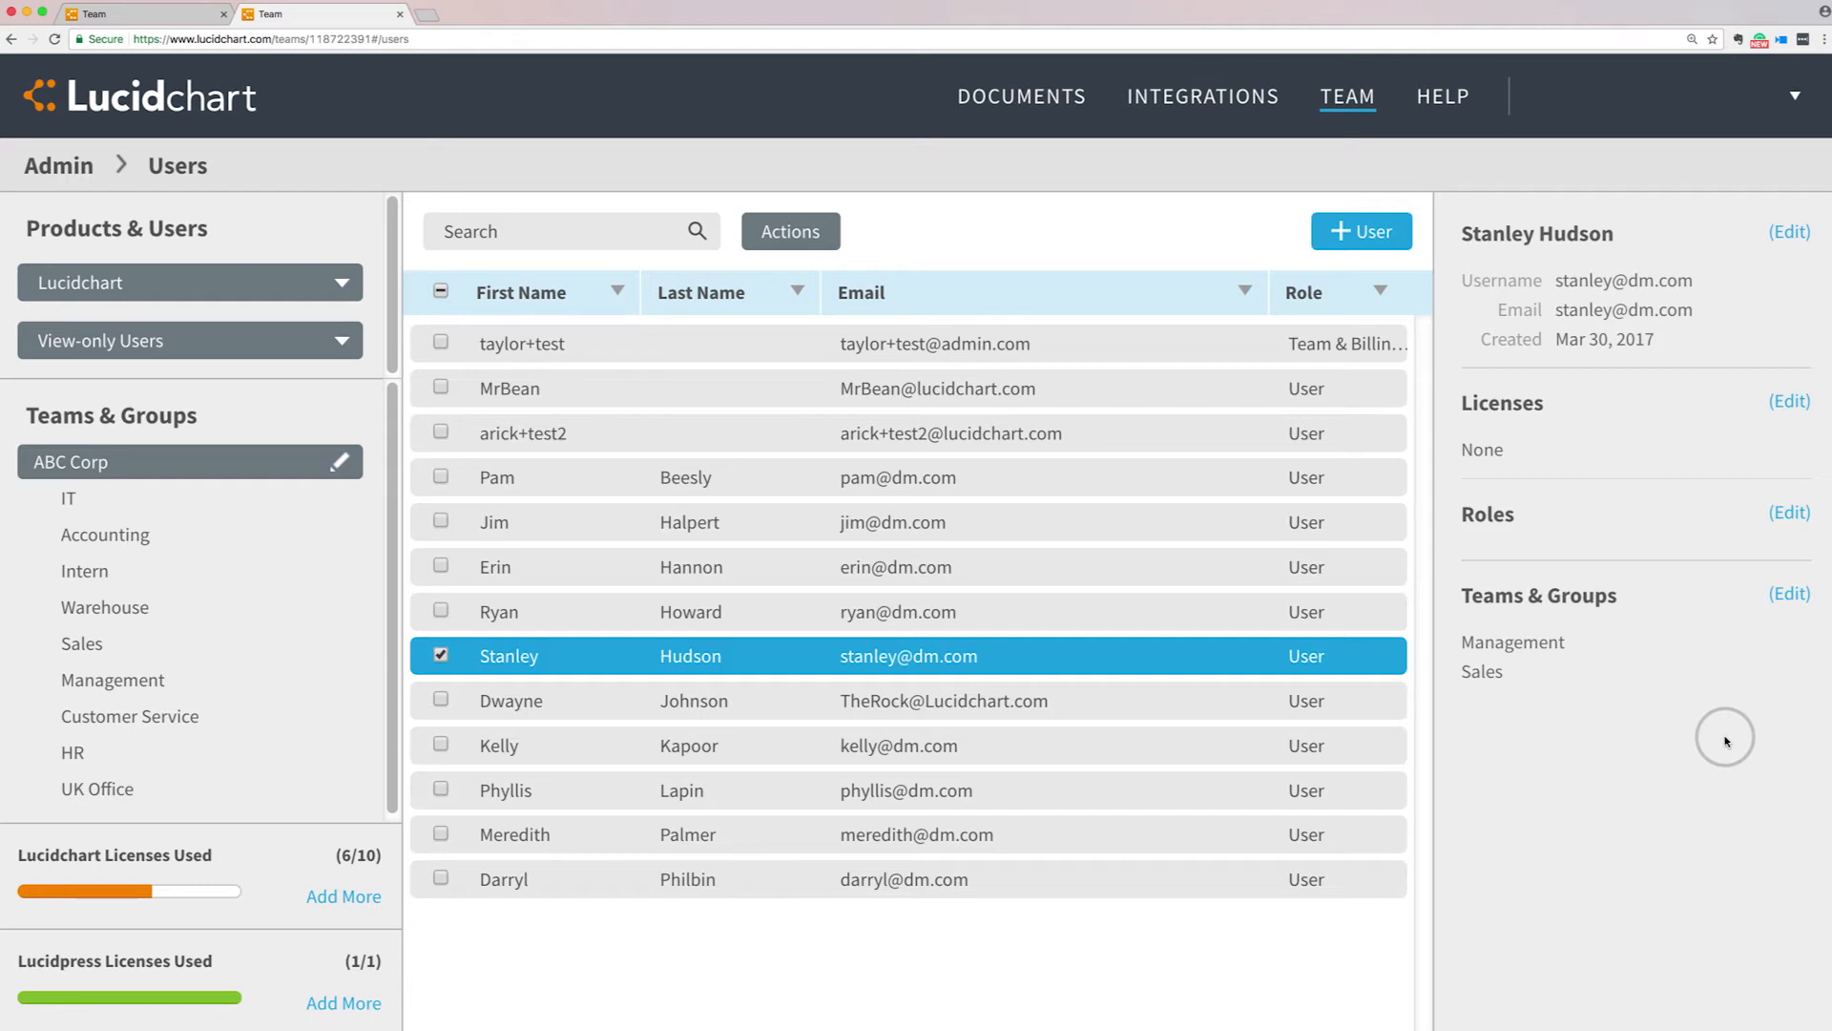
# Remove the selected user from the Management group and confirm the group change
pyautogui.click(1787, 593)
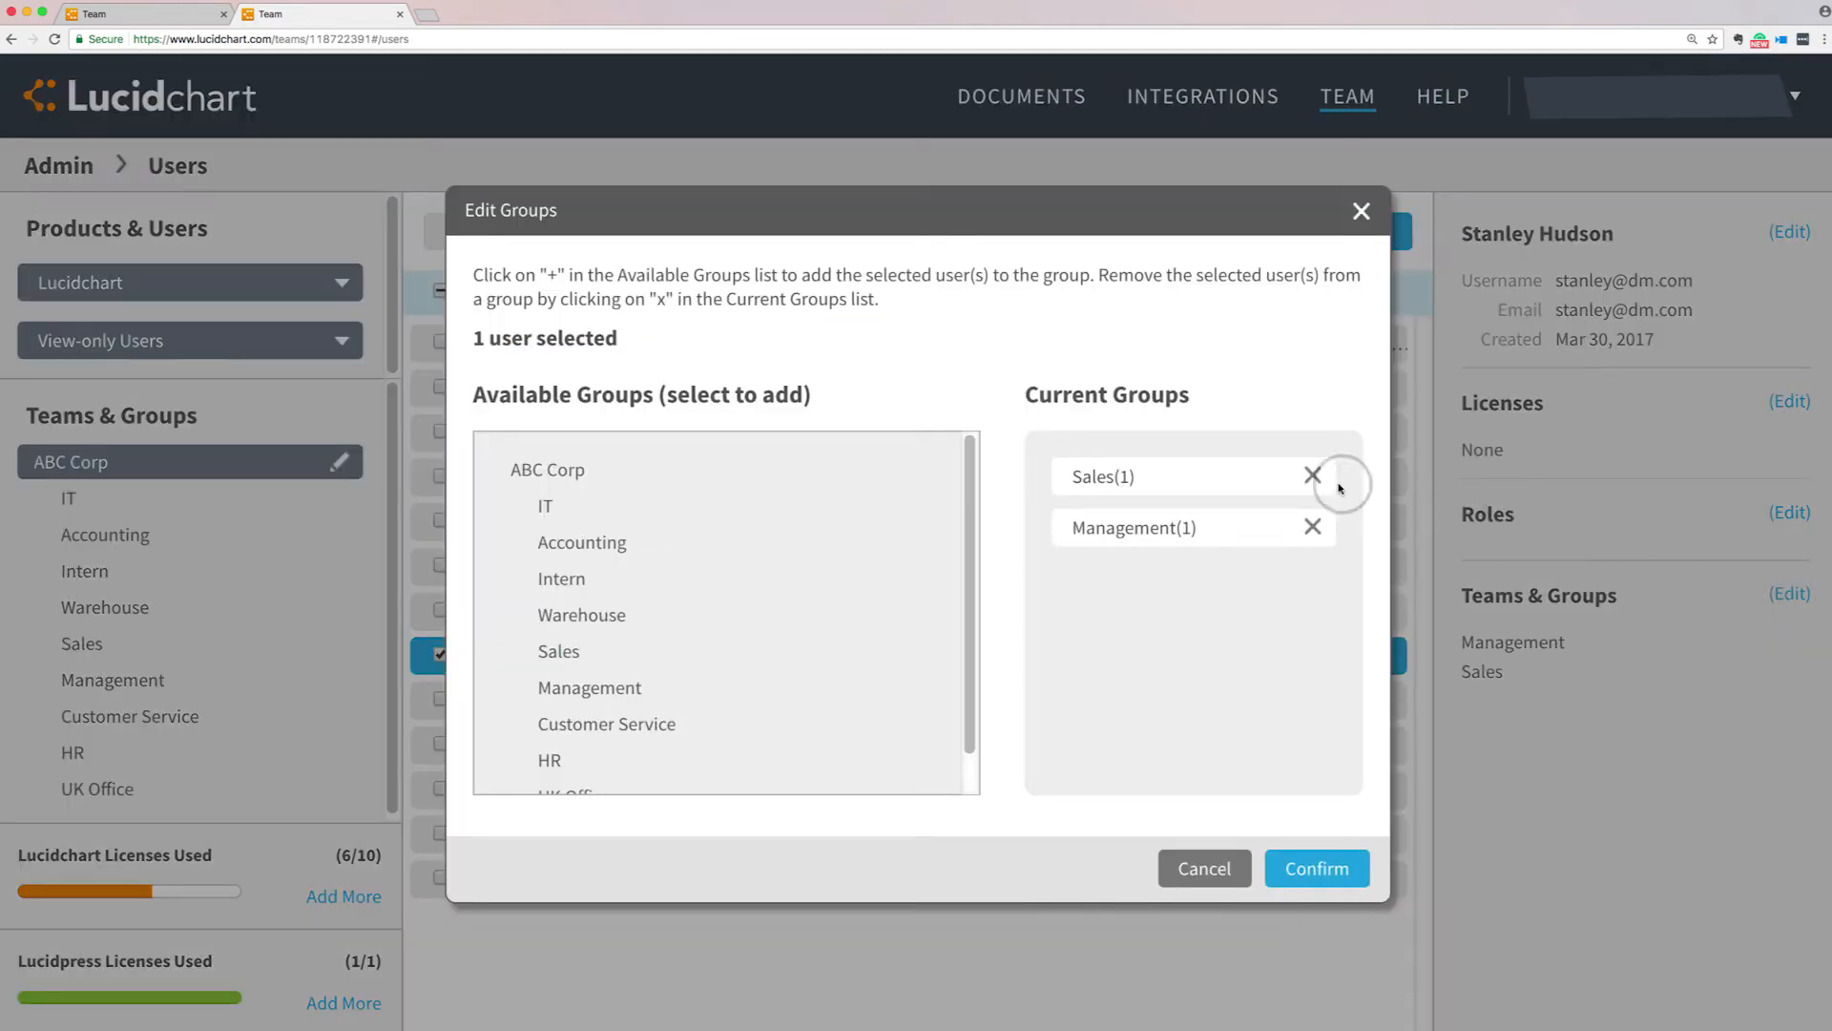
pyautogui.click(1313, 527)
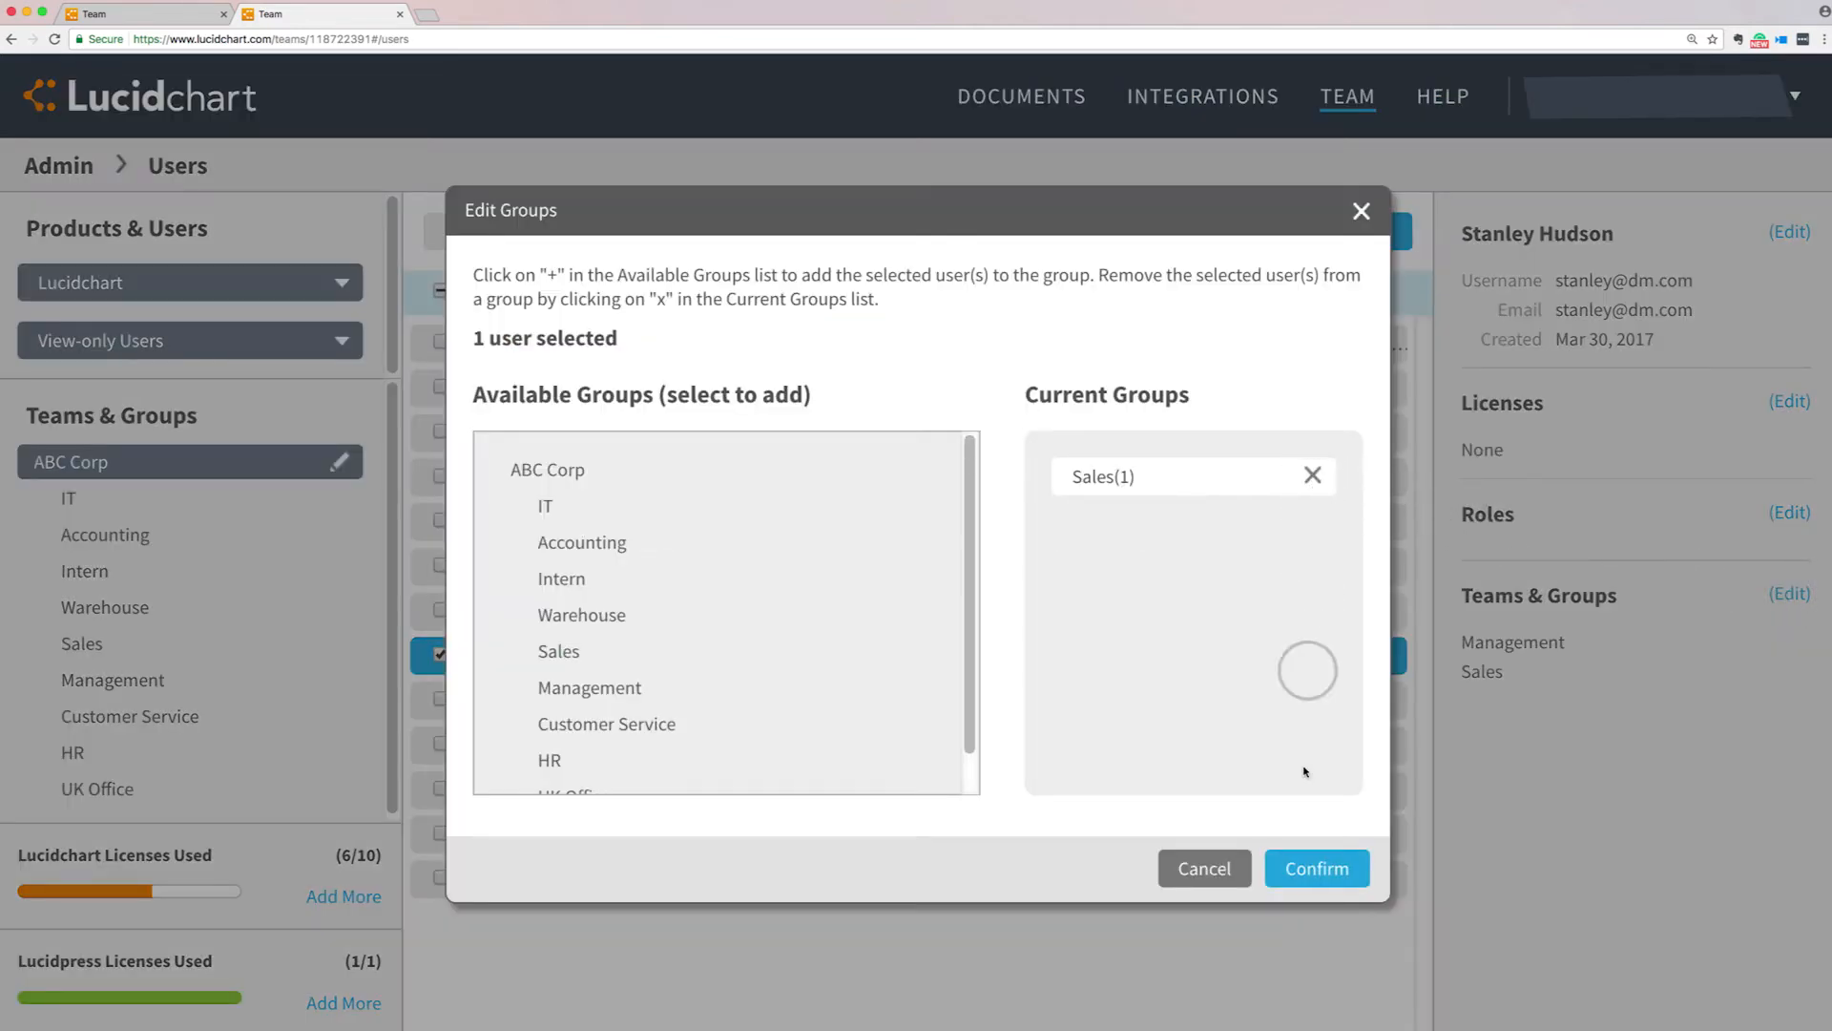
pyautogui.click(1315, 868)
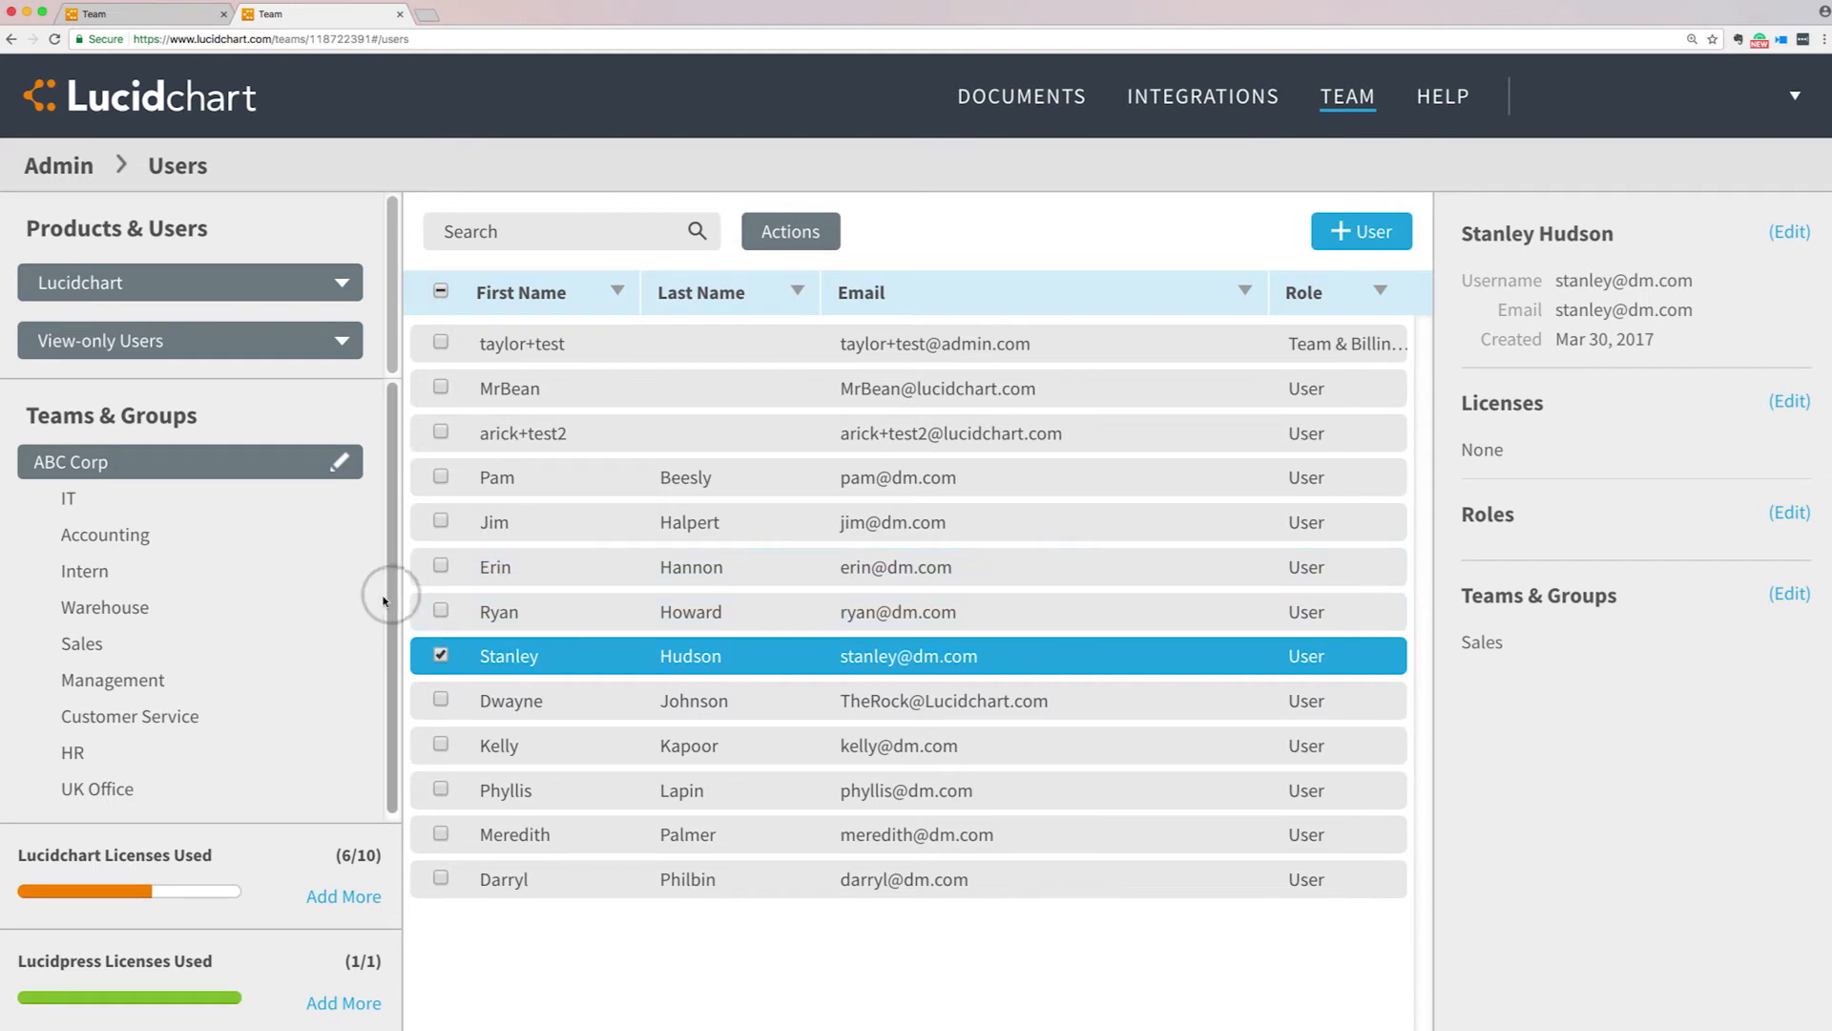
# Display only the Sales group's view-only users and clear the current user selection
pyautogui.click(341, 645)
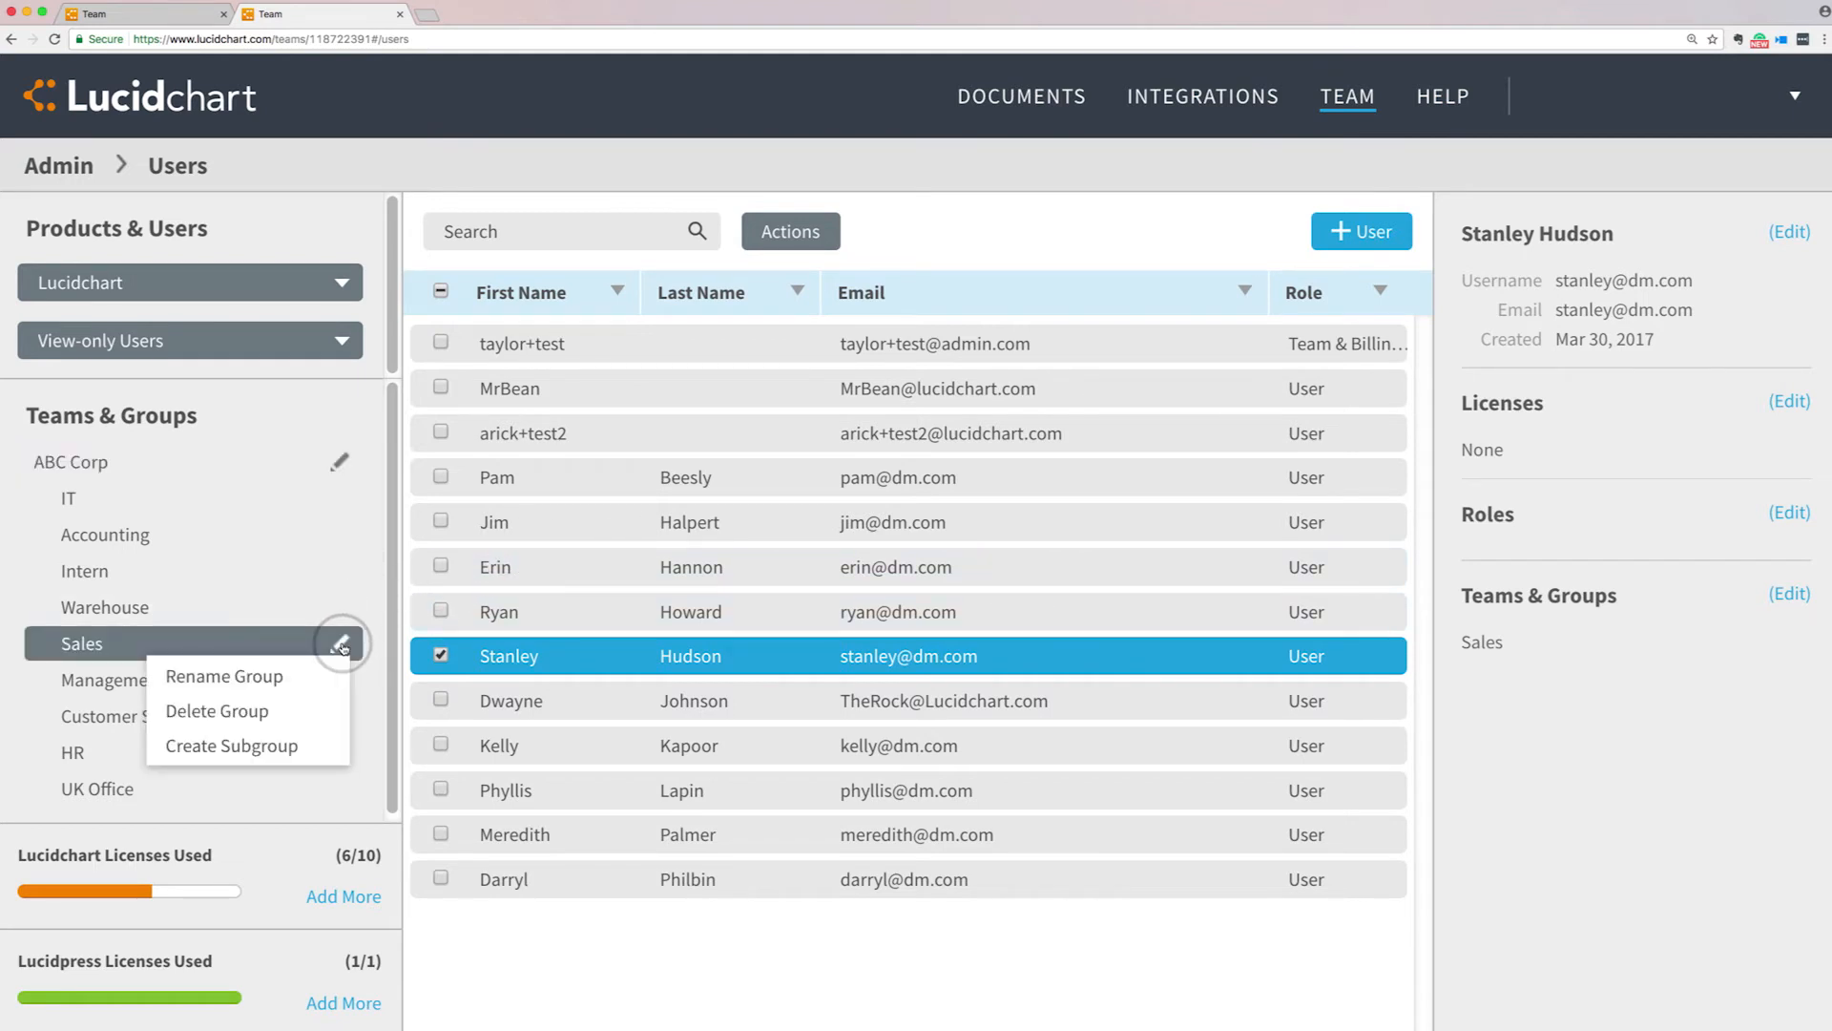
pyautogui.click(341, 647)
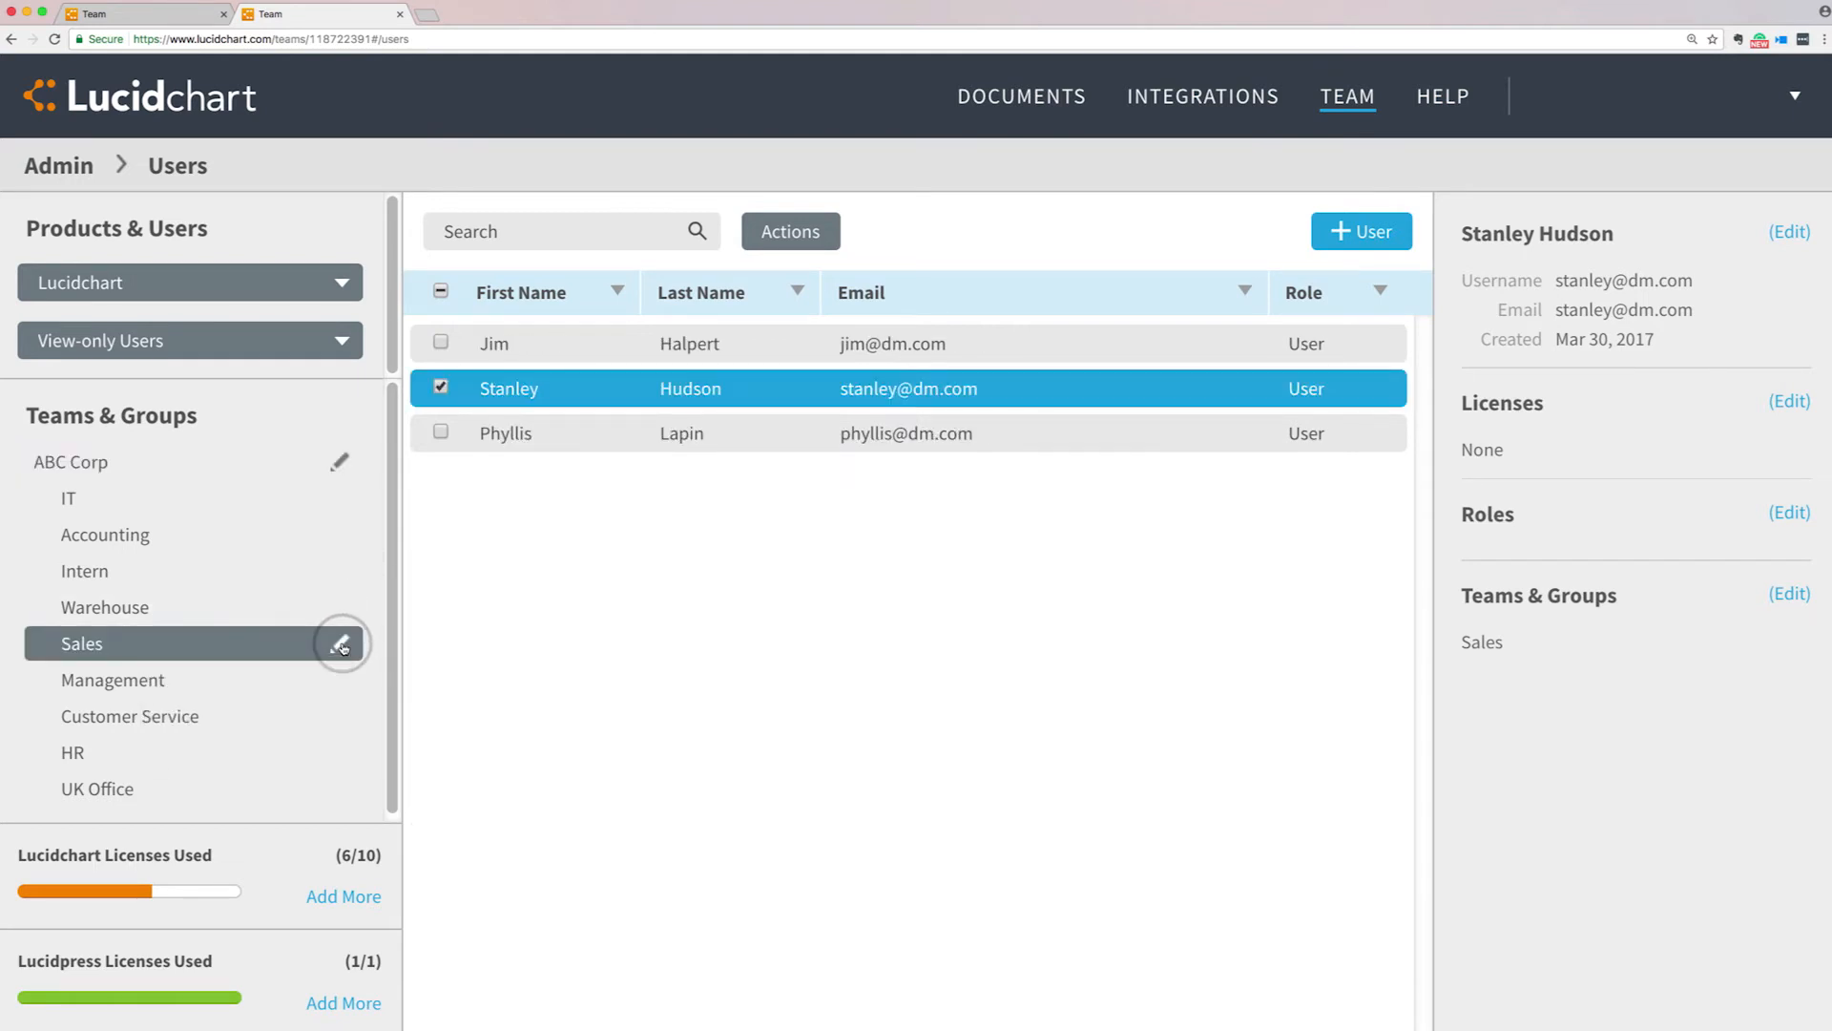
pyautogui.click(438, 391)
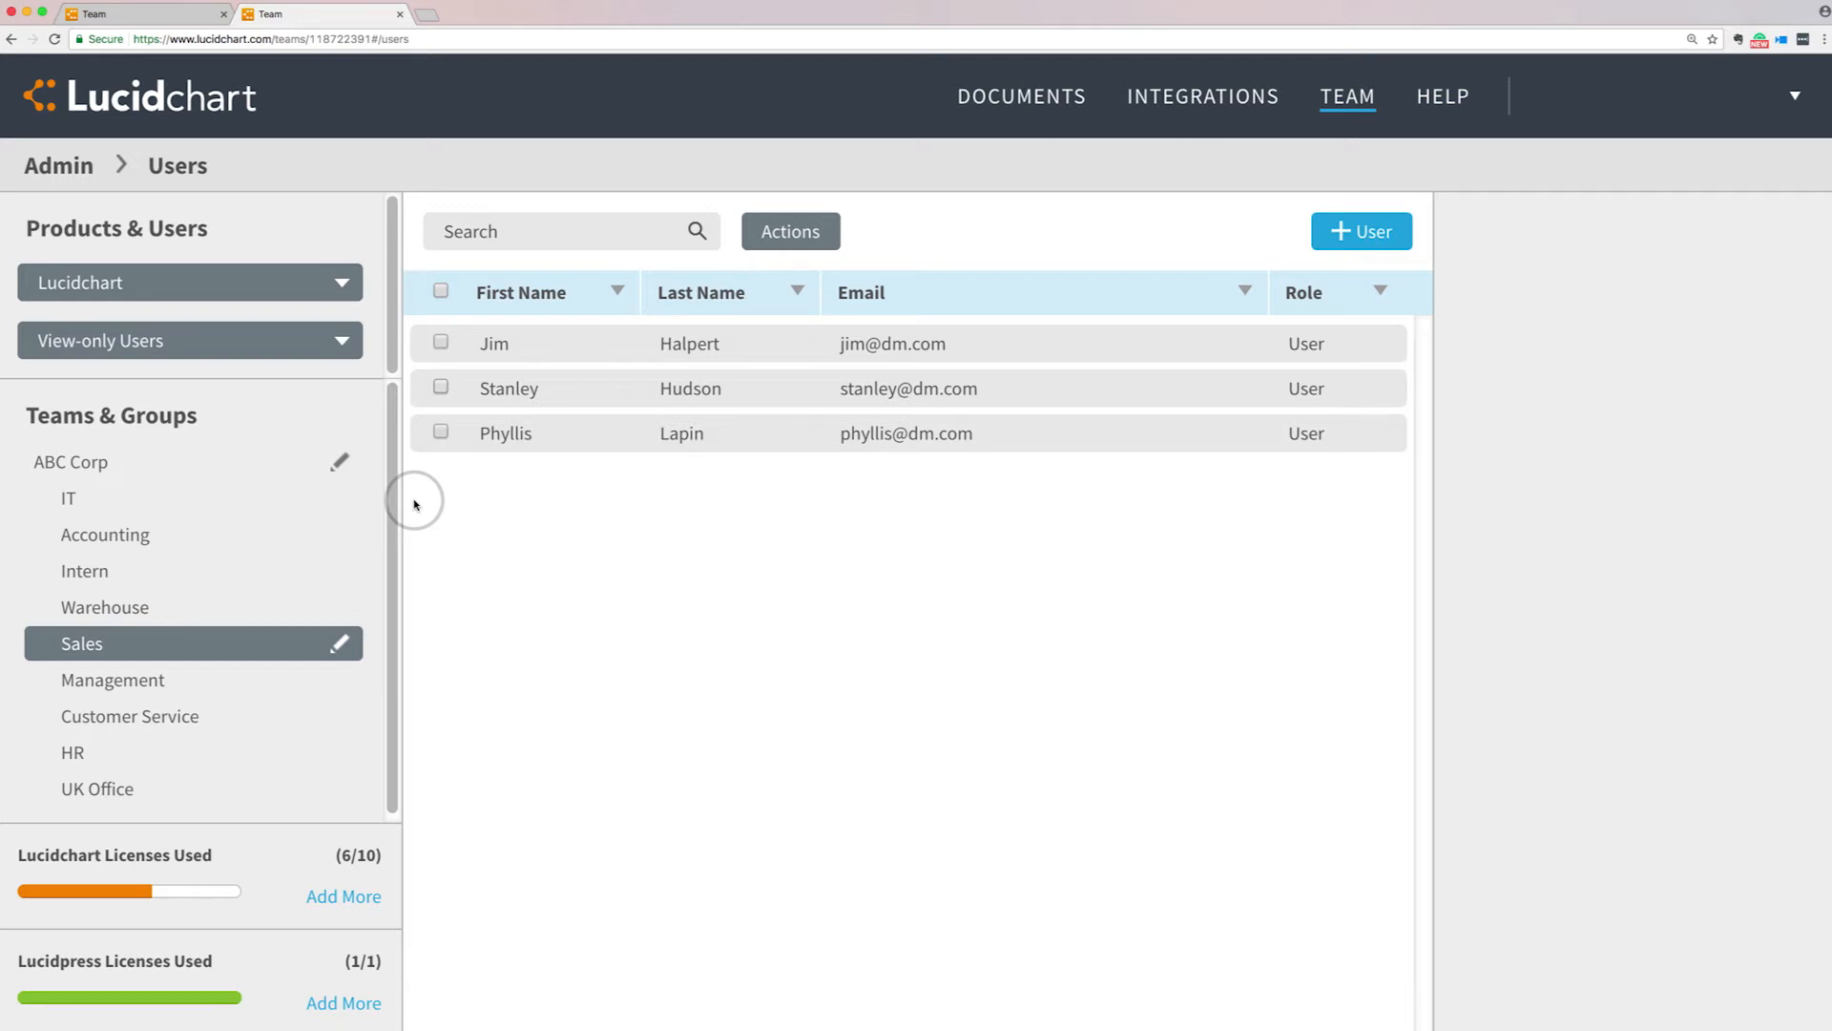
# Switch the user filter to All Users and display the whole ABC Corp team
pyautogui.click(330, 341)
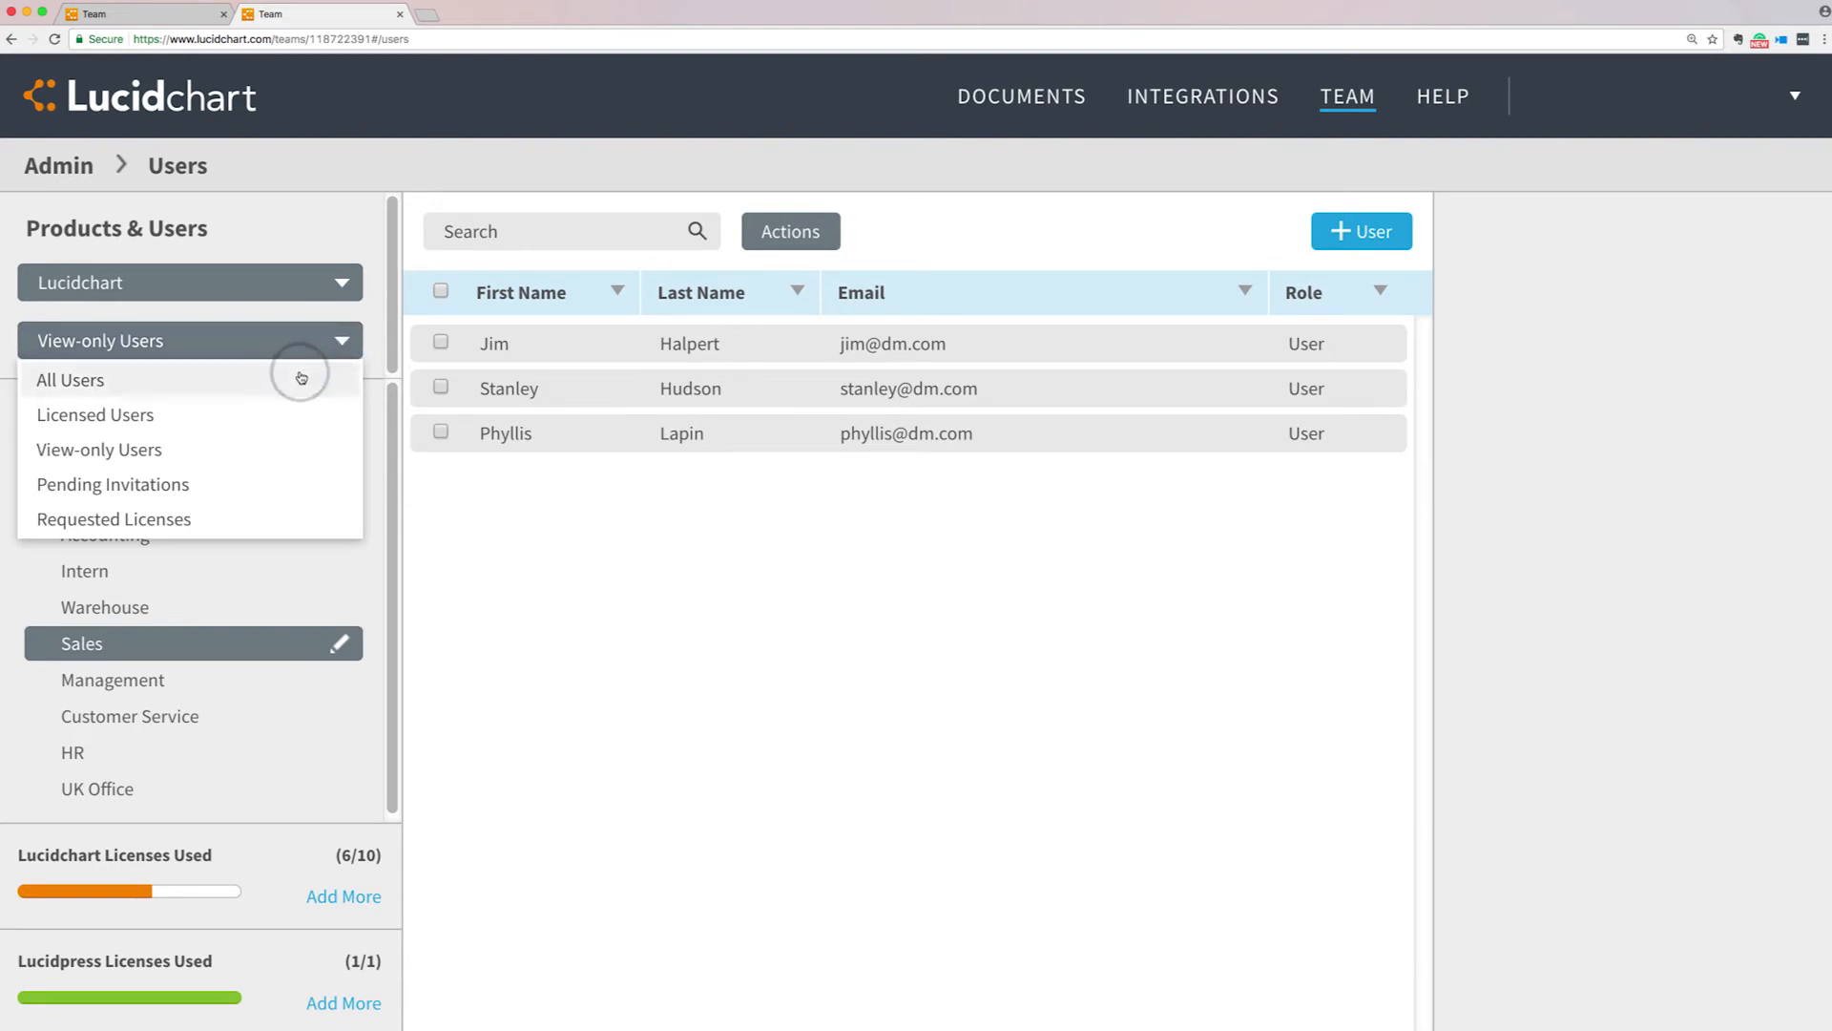
pyautogui.click(299, 376)
pyautogui.click(167, 464)
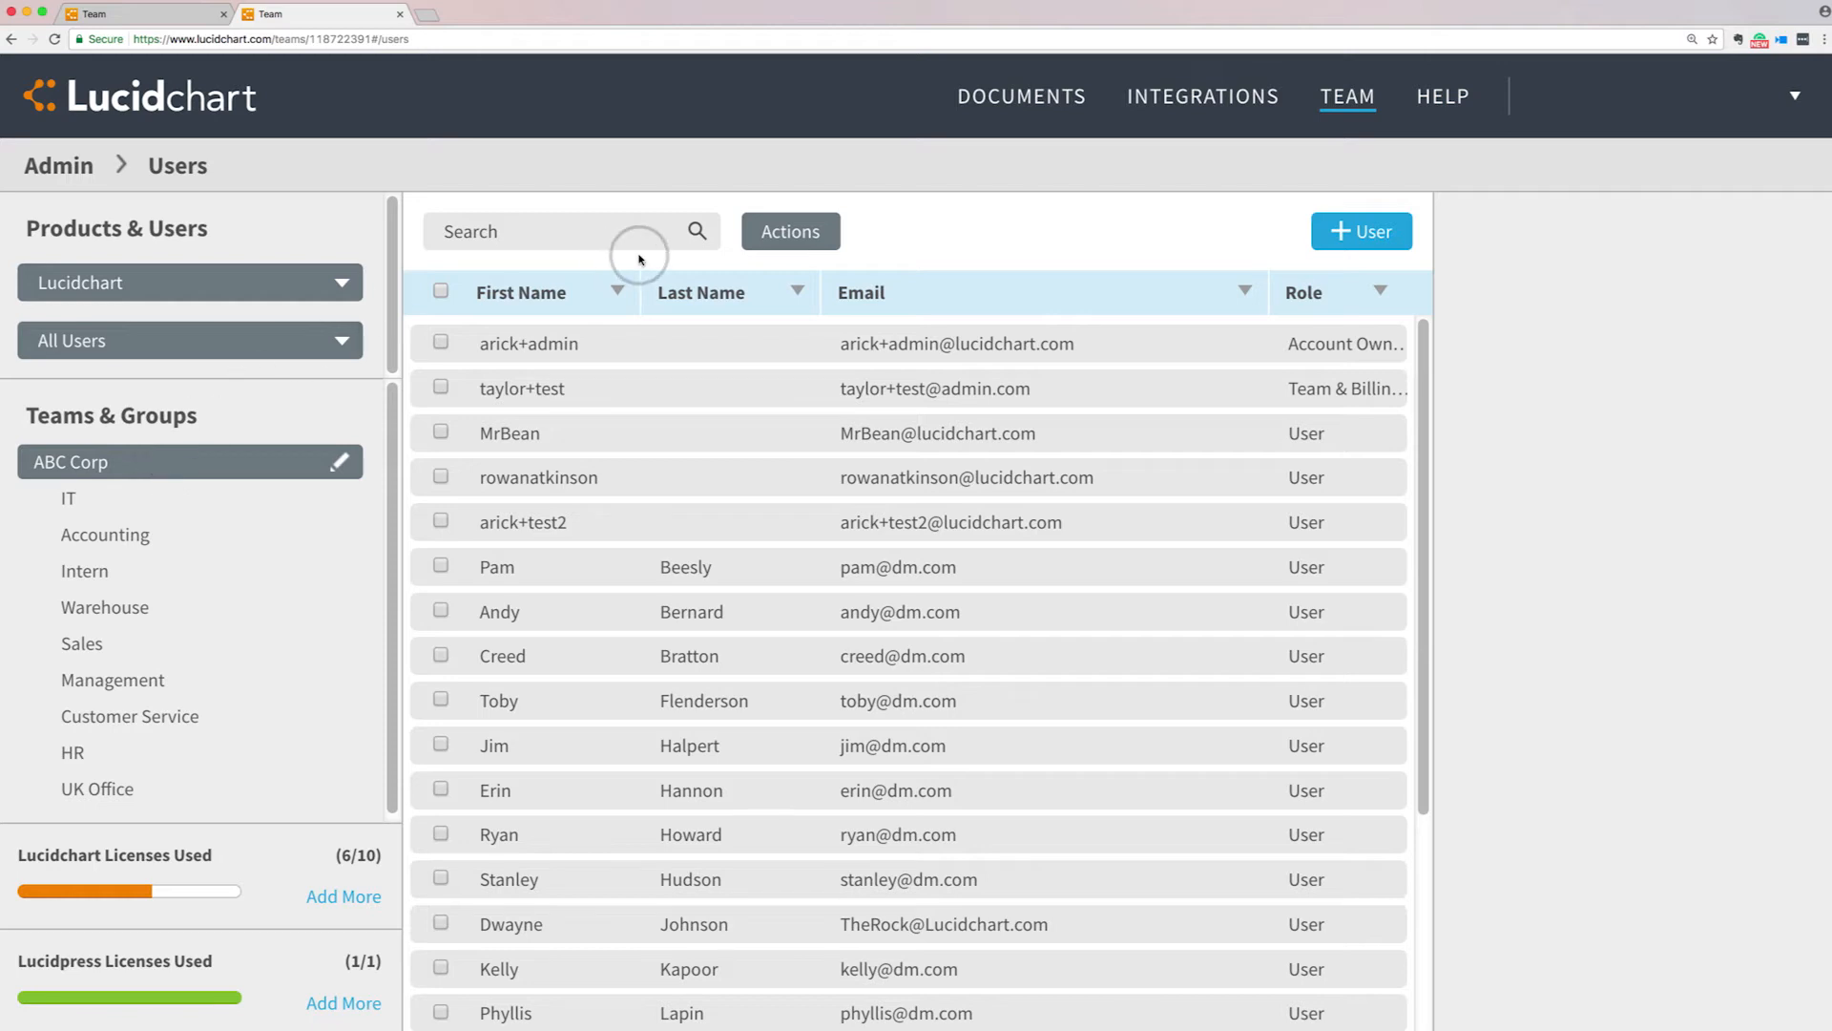
# Review the available user actions, including CSV export, and sort the user list by role
pyautogui.click(774, 245)
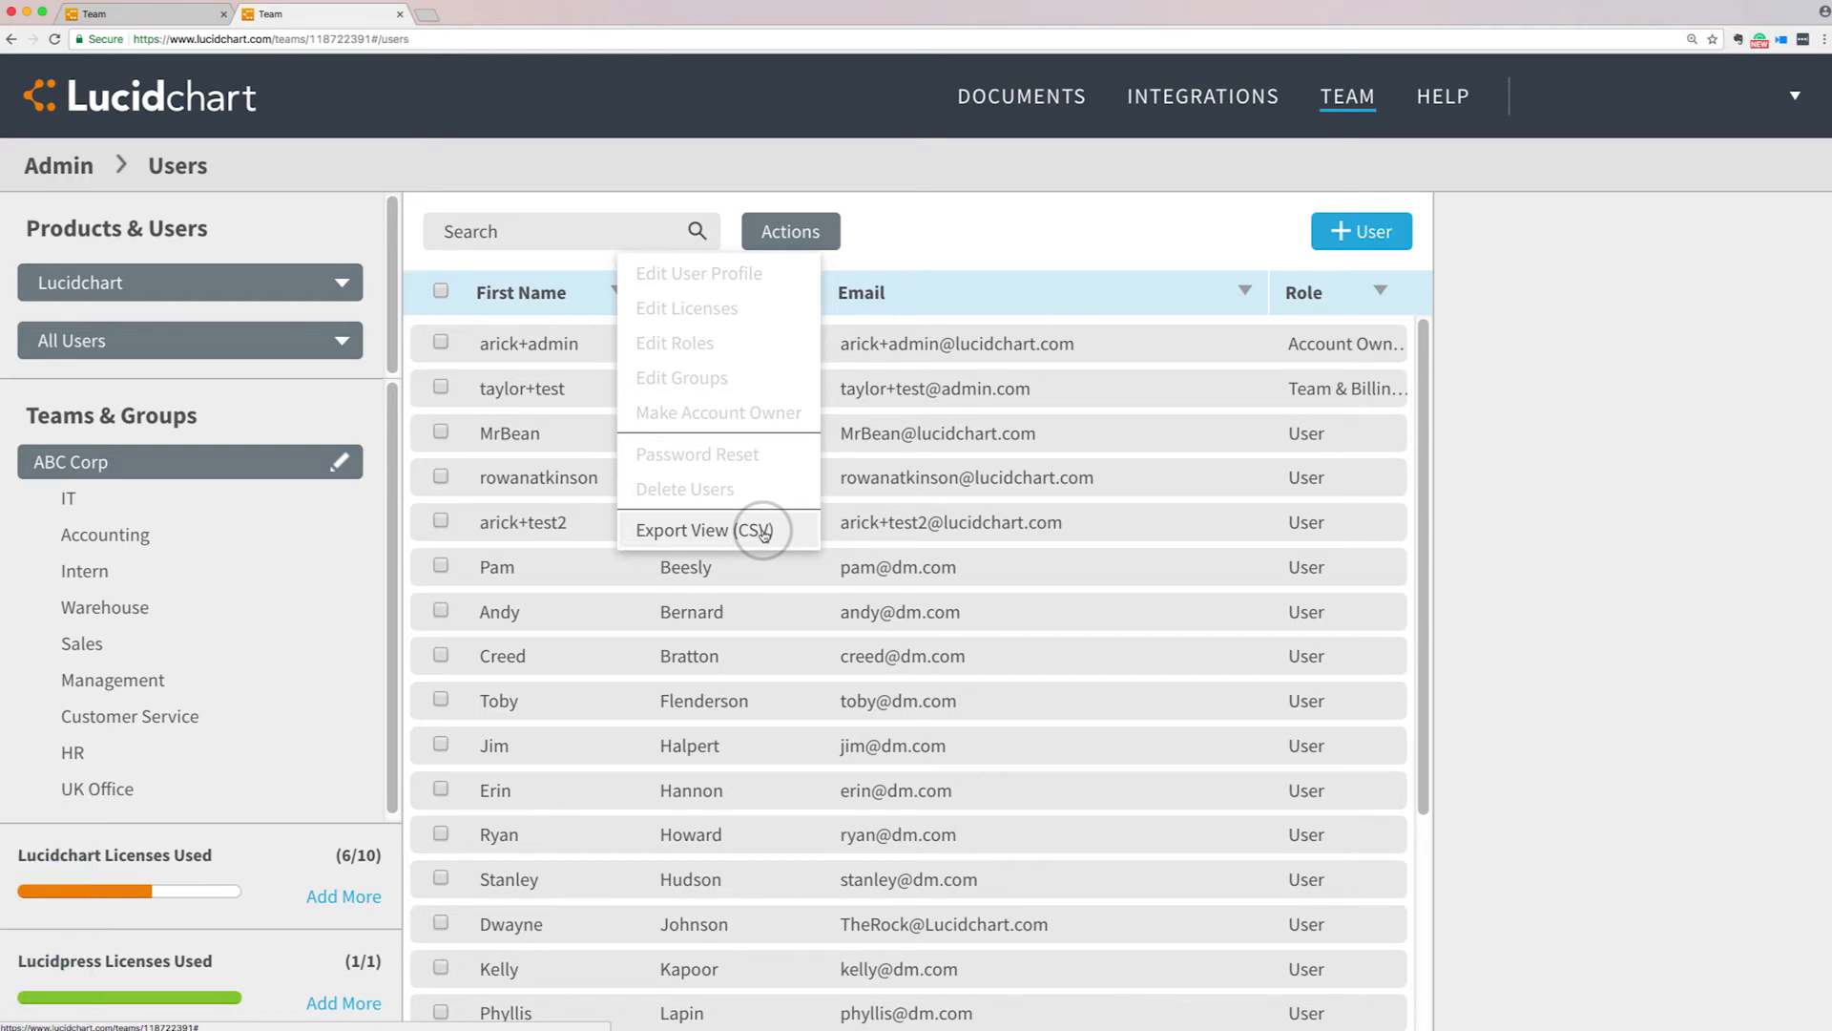
pyautogui.click(965, 249)
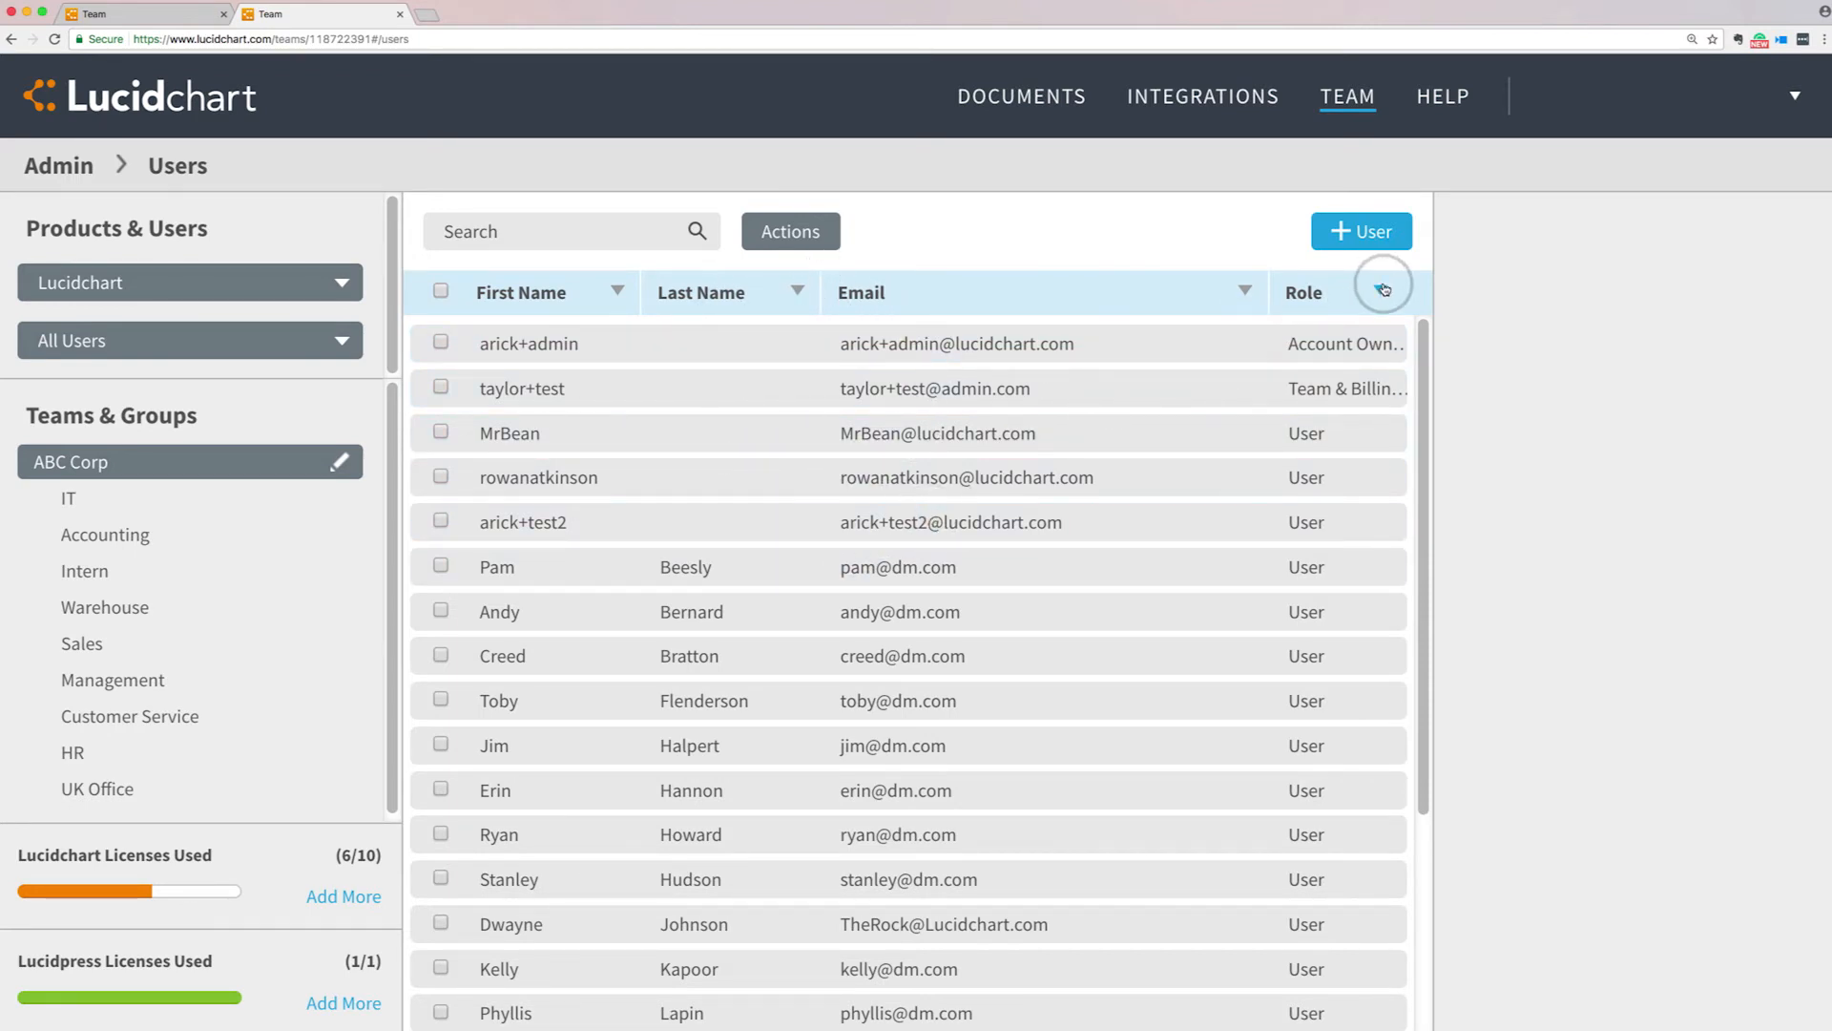
pyautogui.click(1303, 293)
# Inspect the editable profile fields of the user in the sixth row and cancel the profile dialog
pyautogui.click(811, 579)
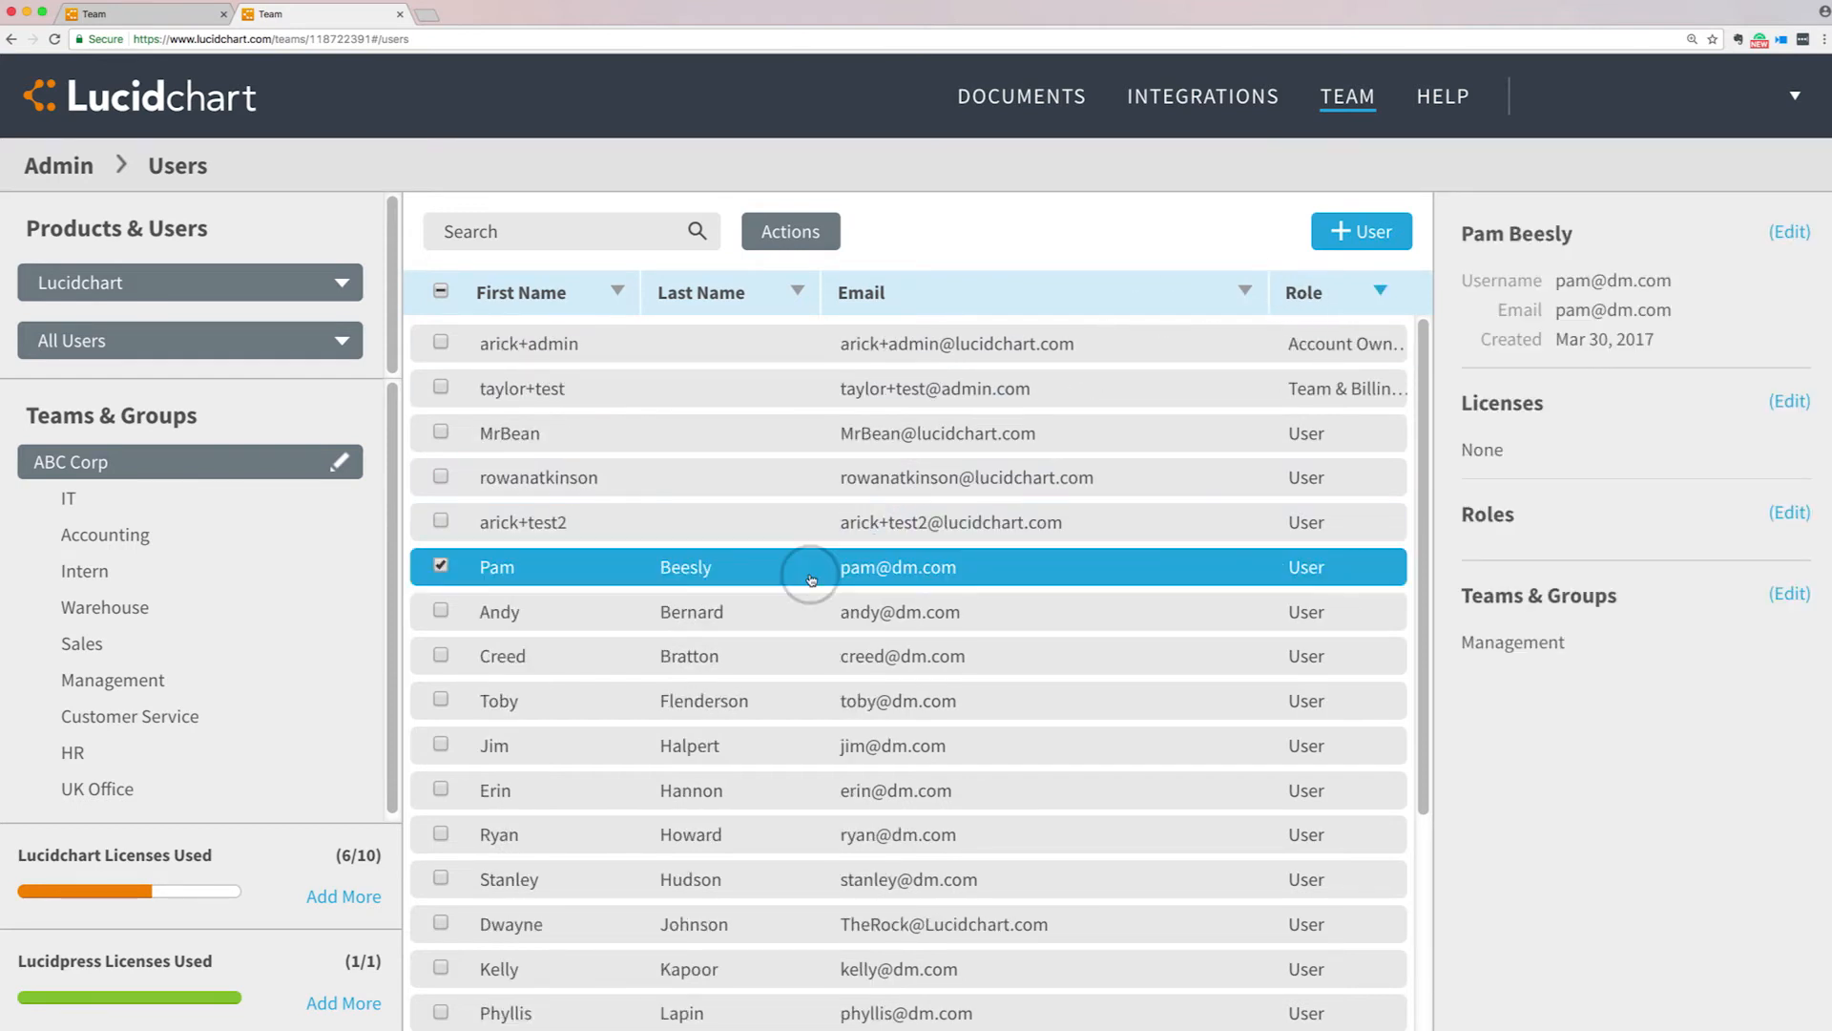
pyautogui.click(1790, 231)
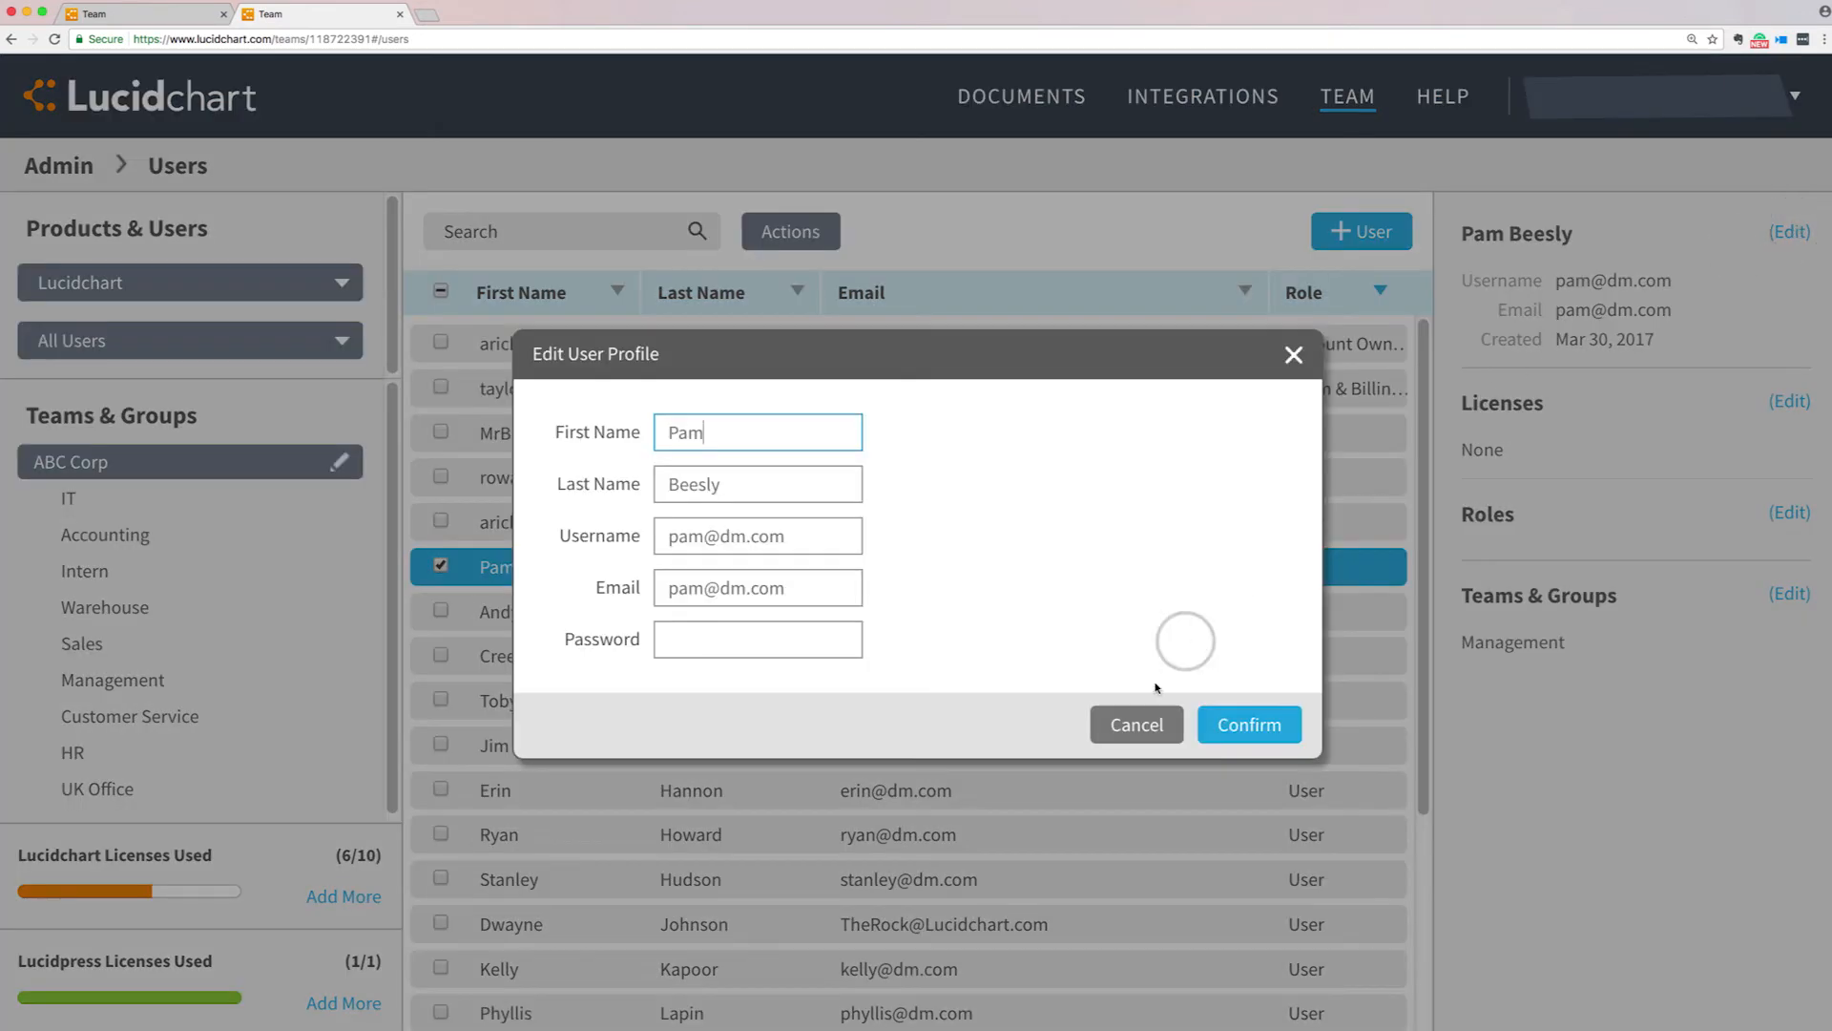
pyautogui.click(1136, 725)
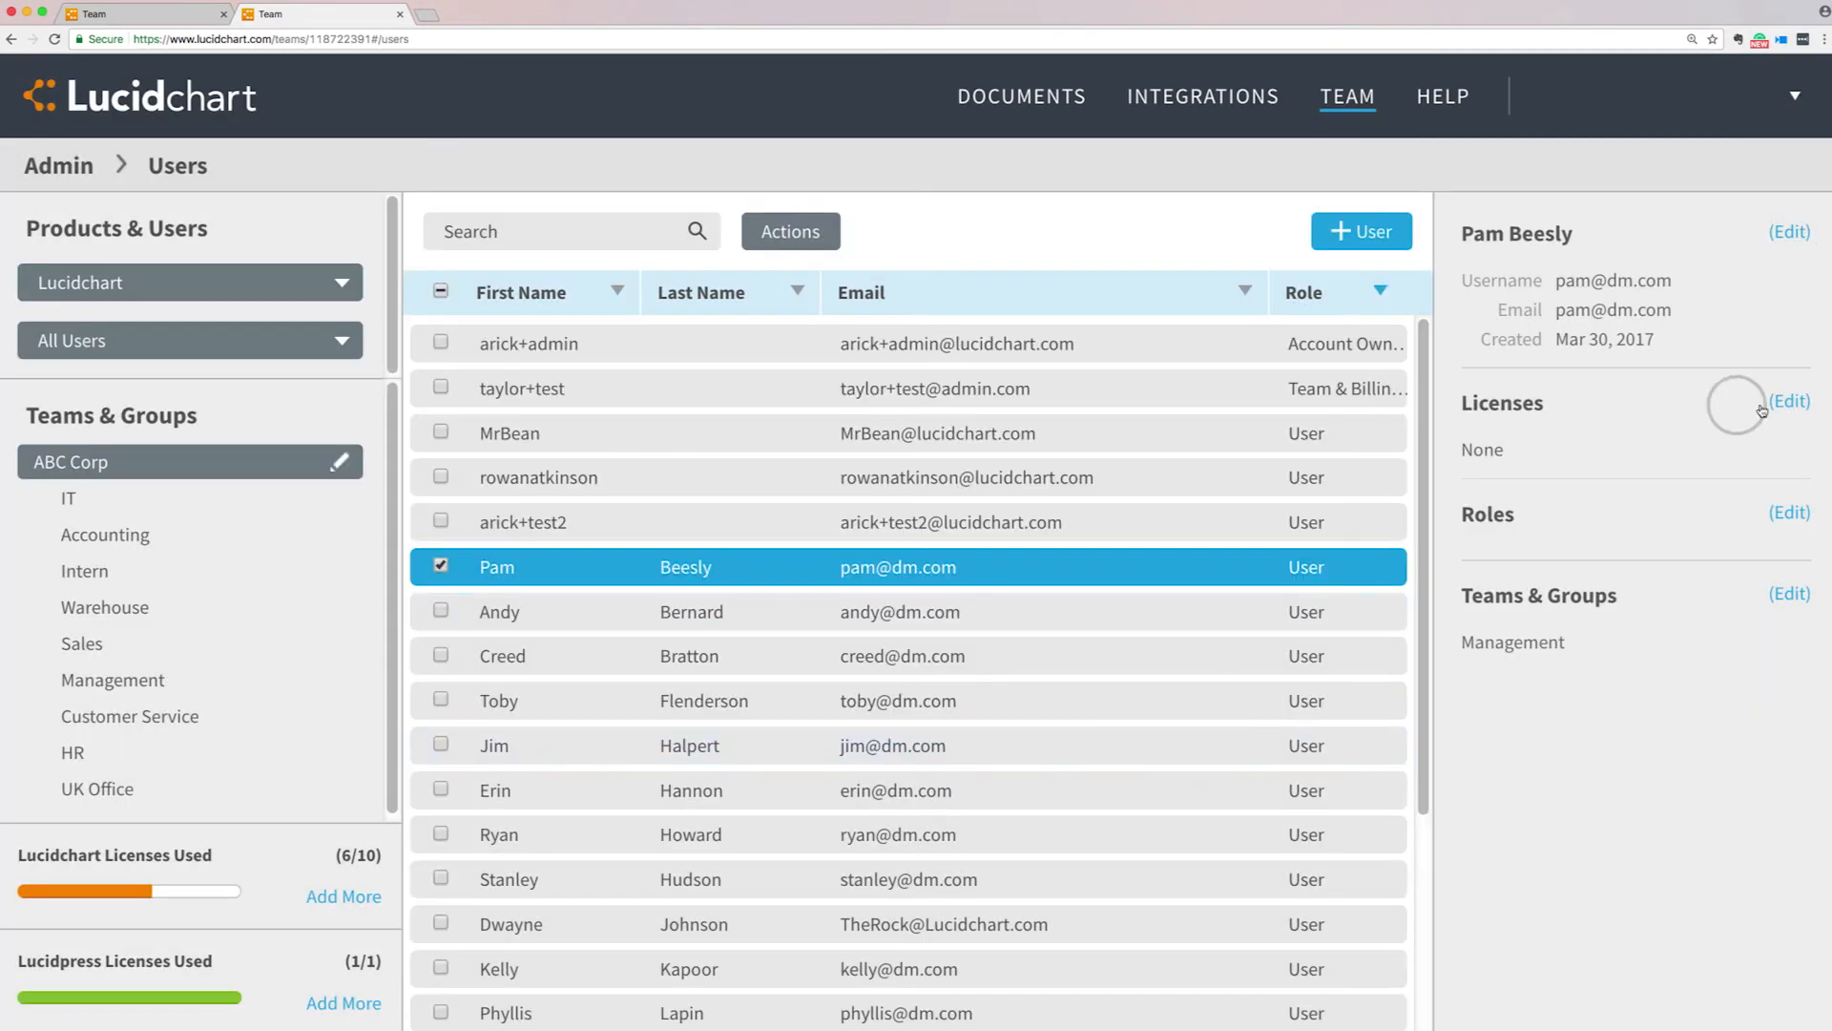
# Try assigning a Lucidchart license to the selected user, cancel the license dialog and clear the selection
pyautogui.click(1791, 401)
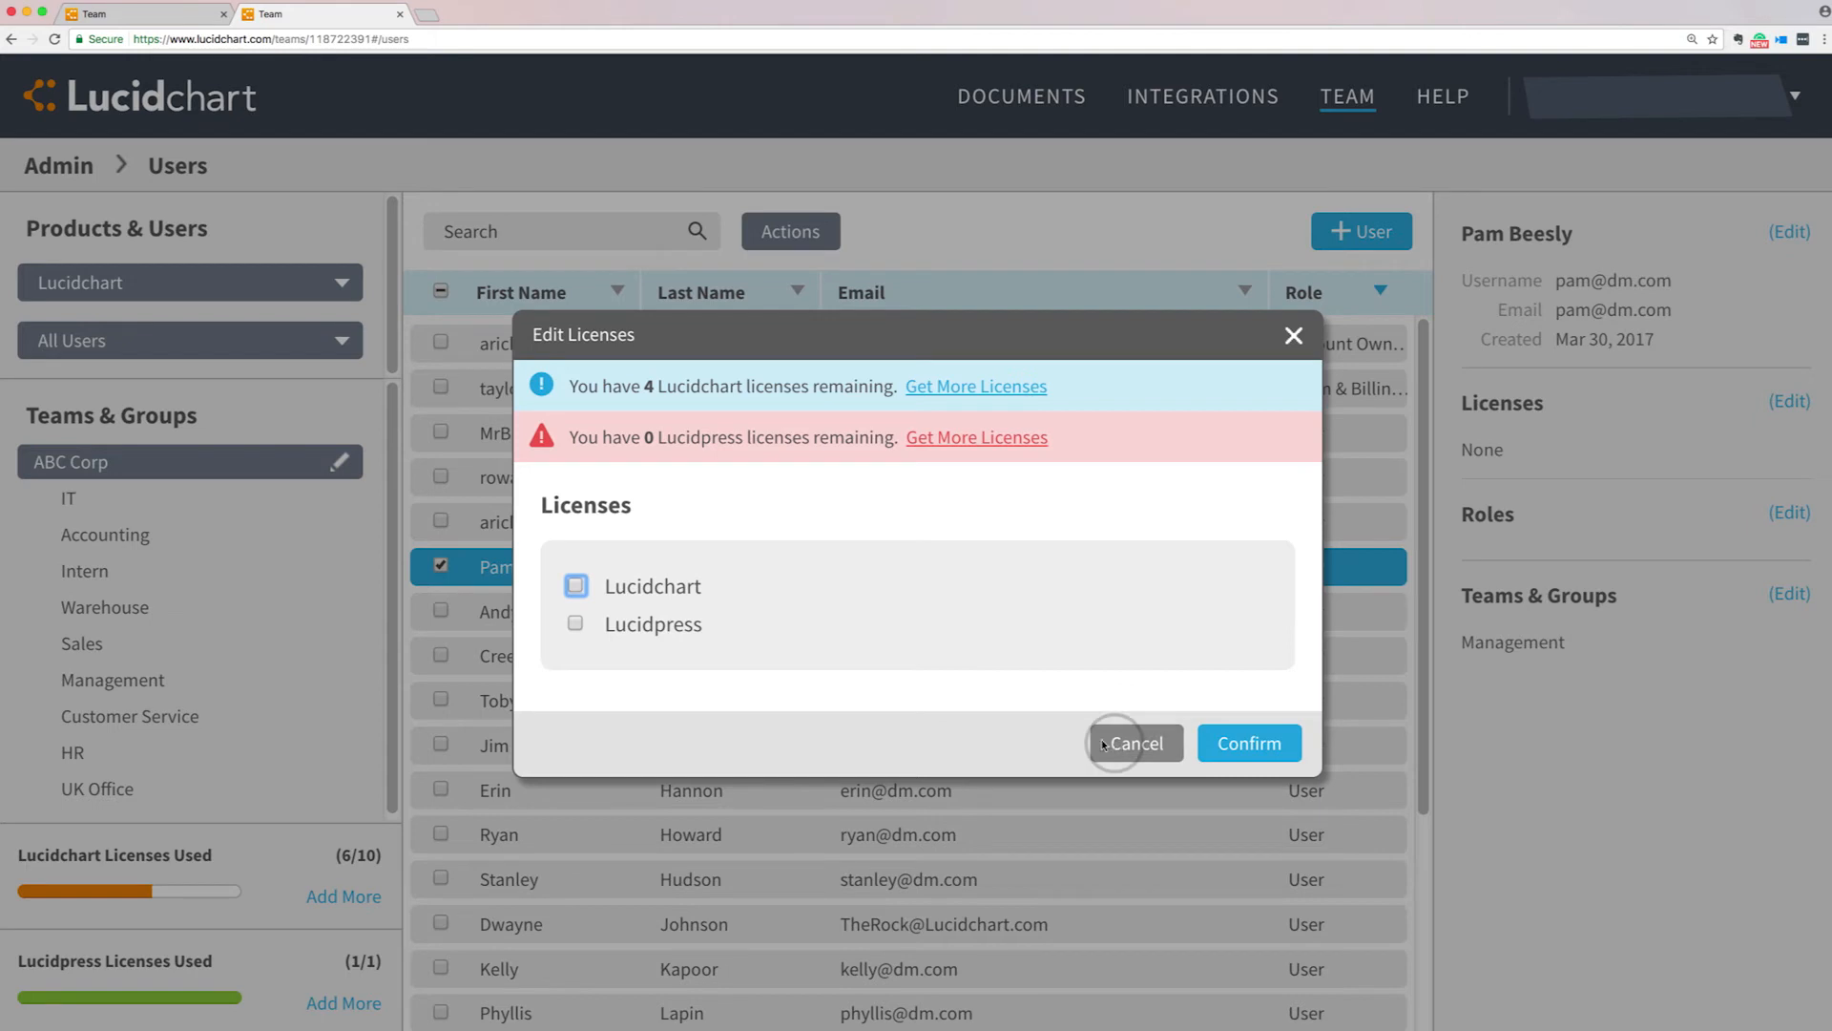
pyautogui.click(645, 591)
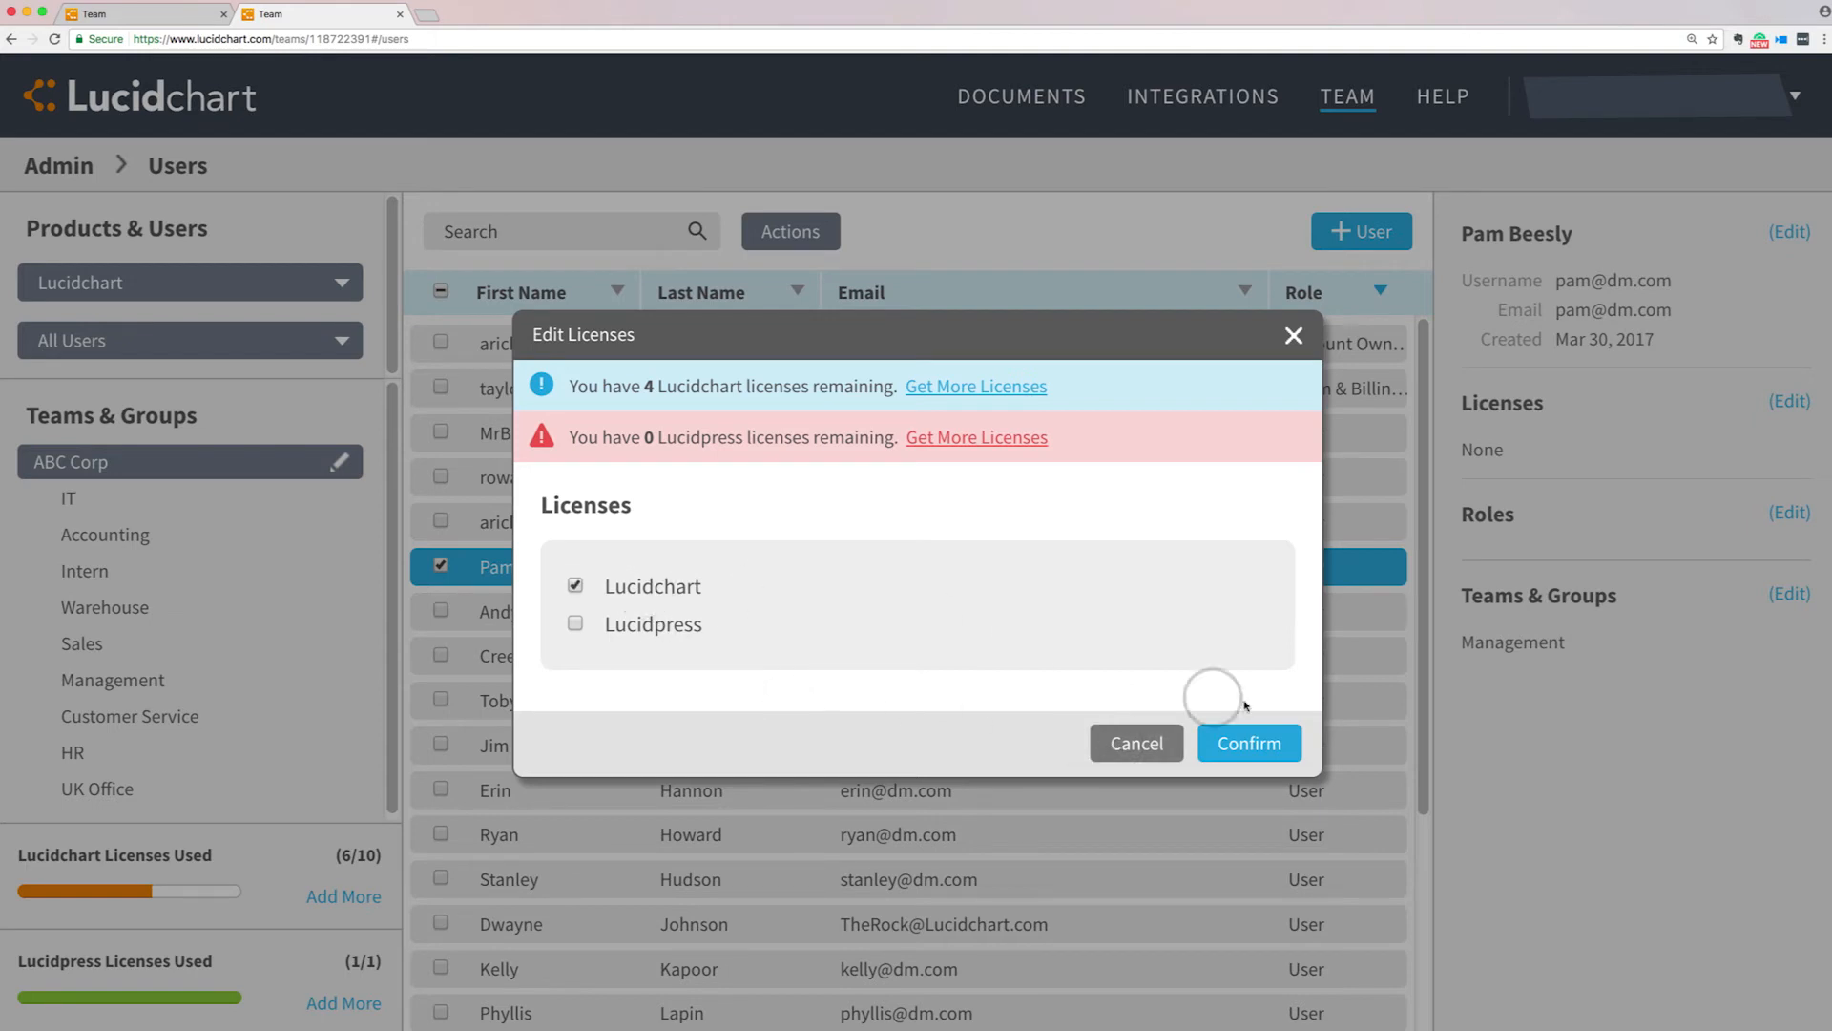
pyautogui.click(1159, 744)
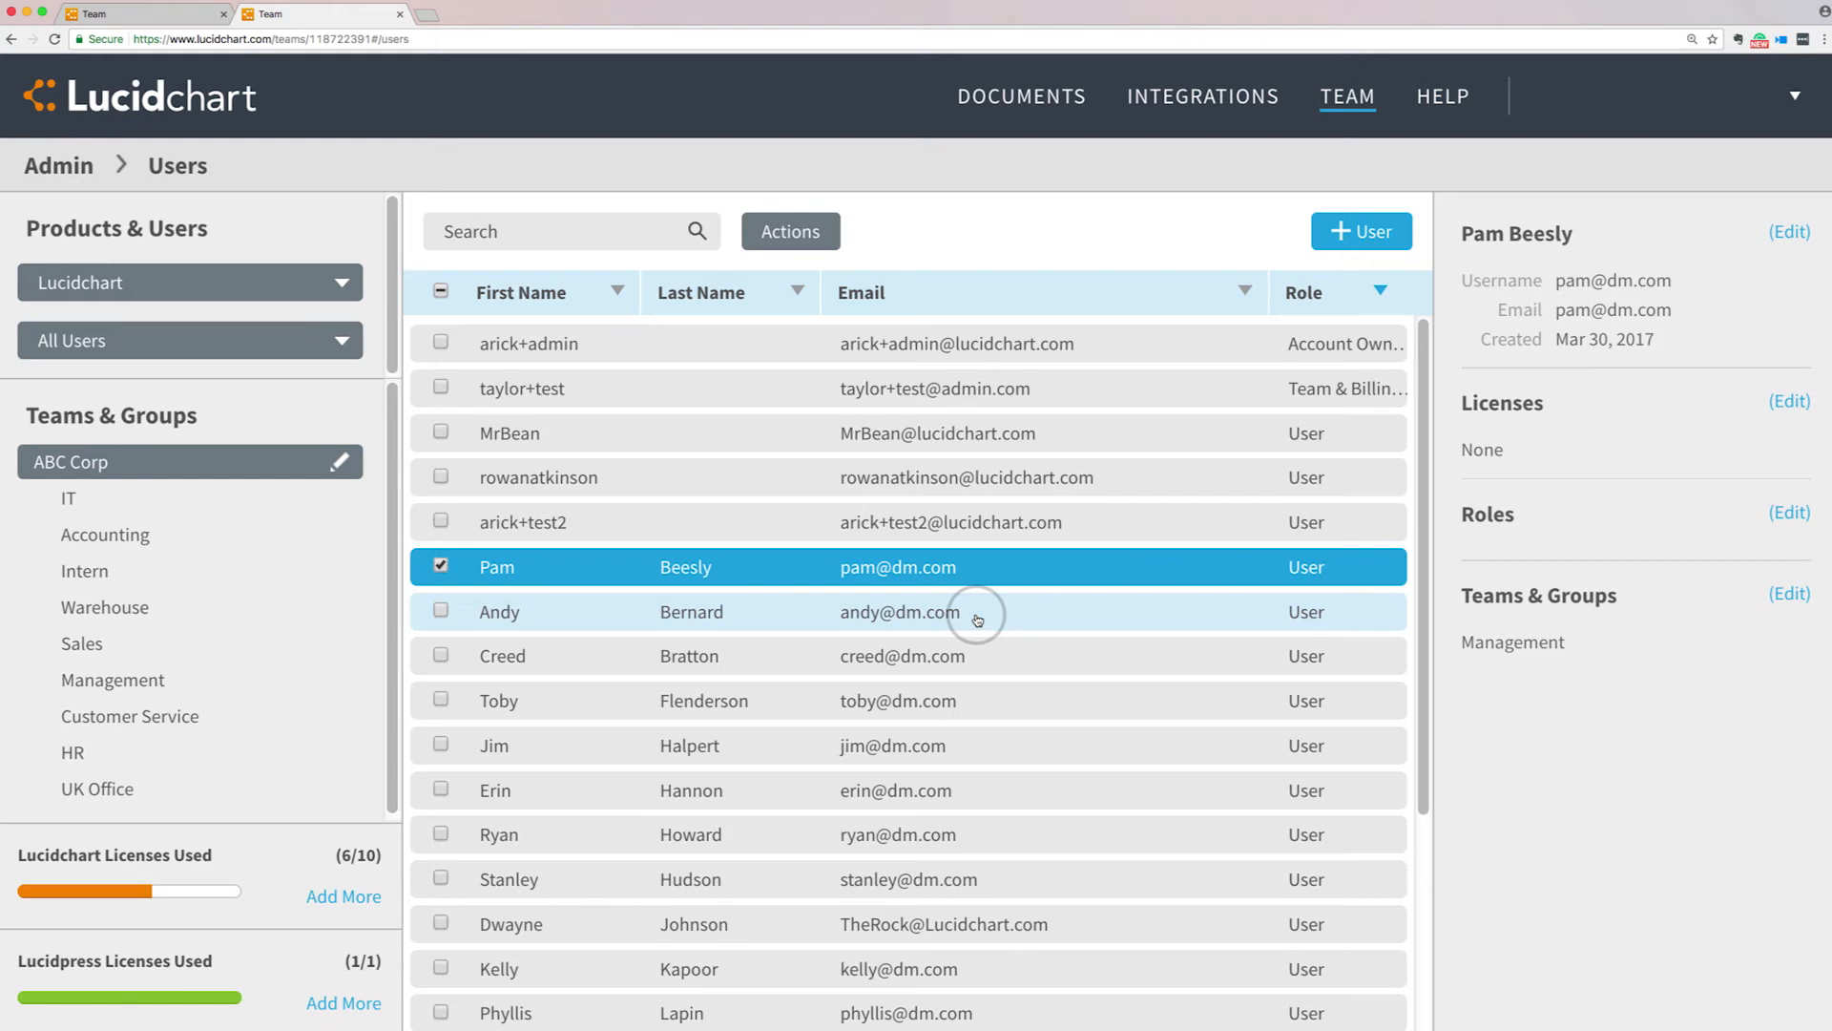
pyautogui.click(437, 567)
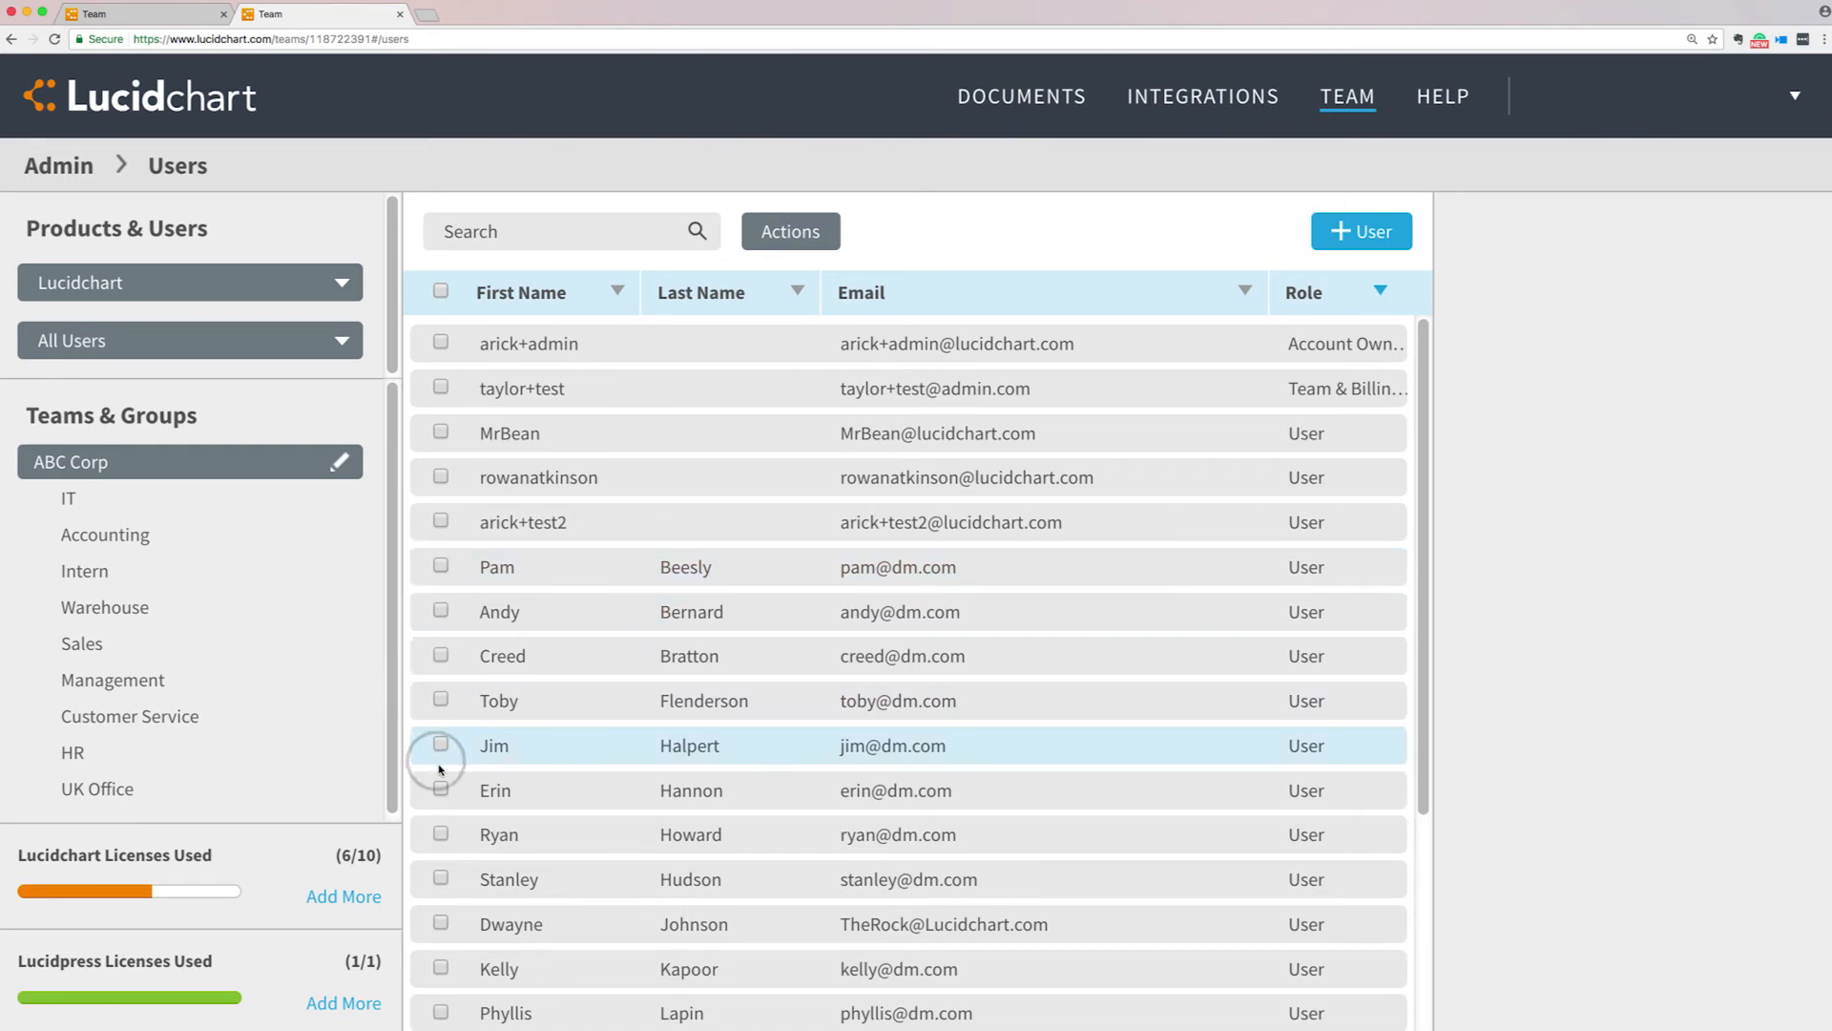
# Grant Team Admin Privileges to the user in the eleventh row
pyautogui.click(487, 790)
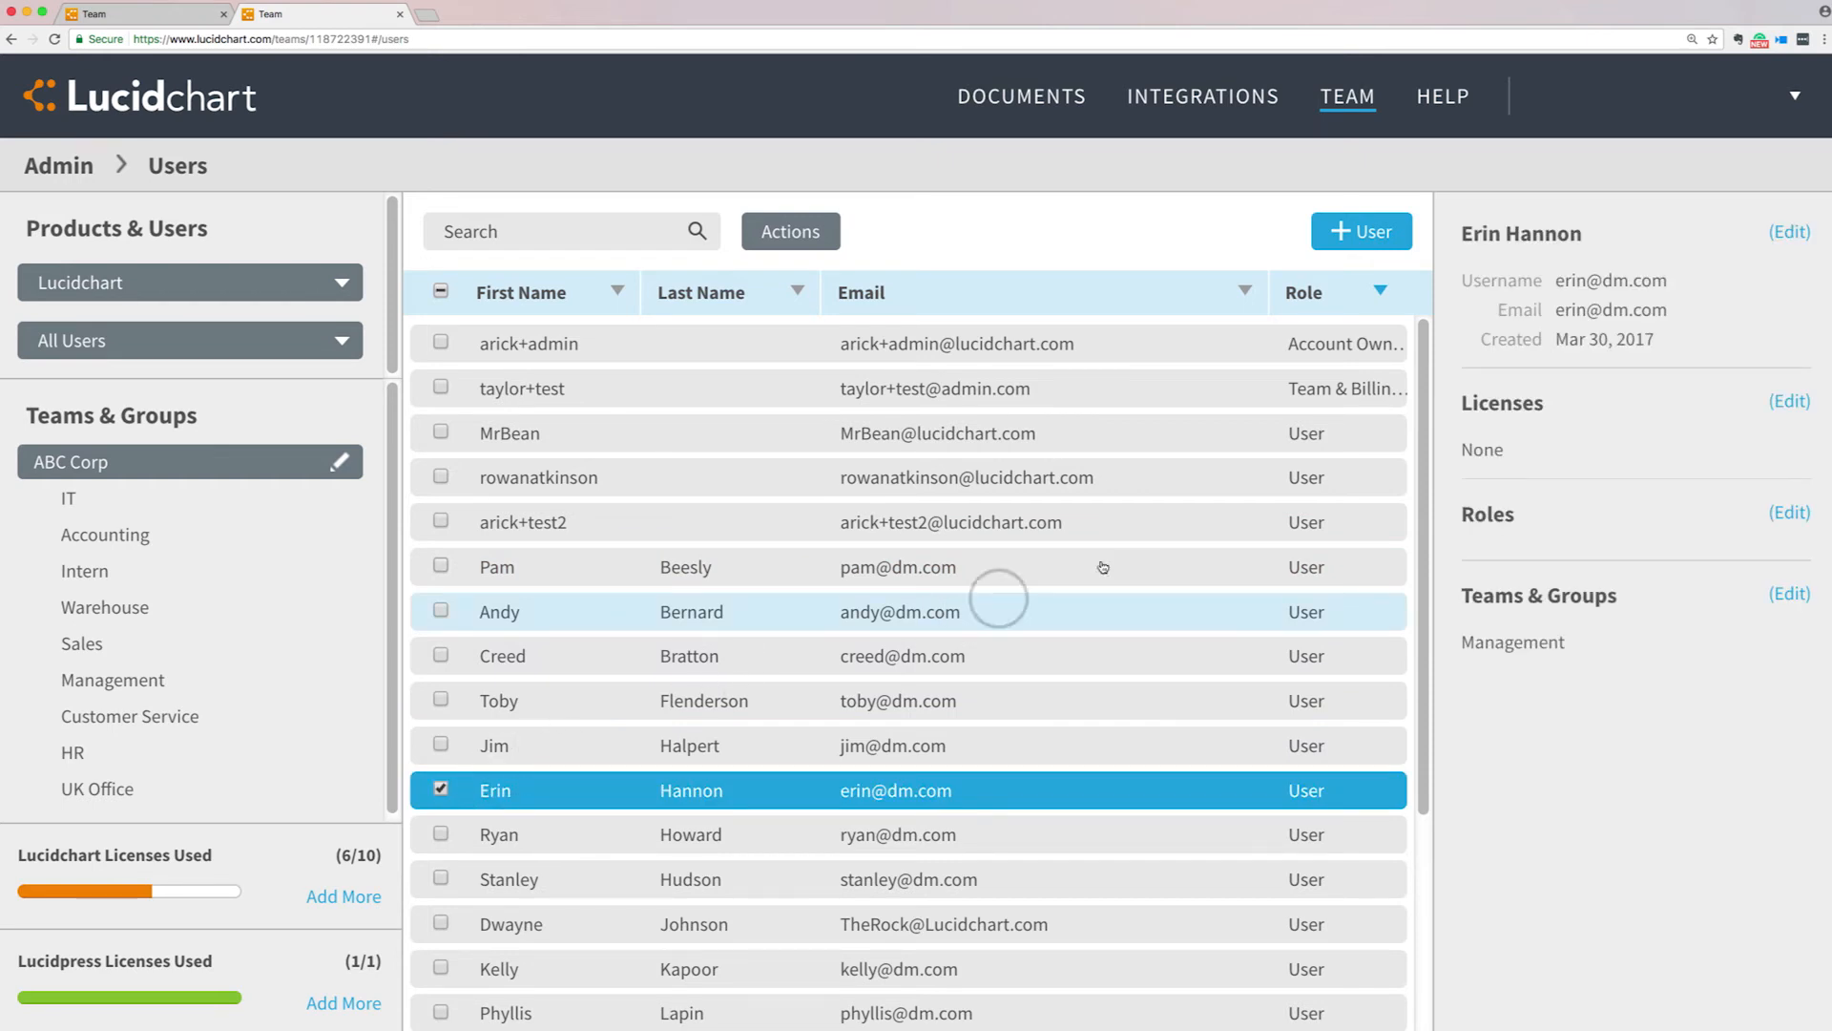
pyautogui.click(1794, 514)
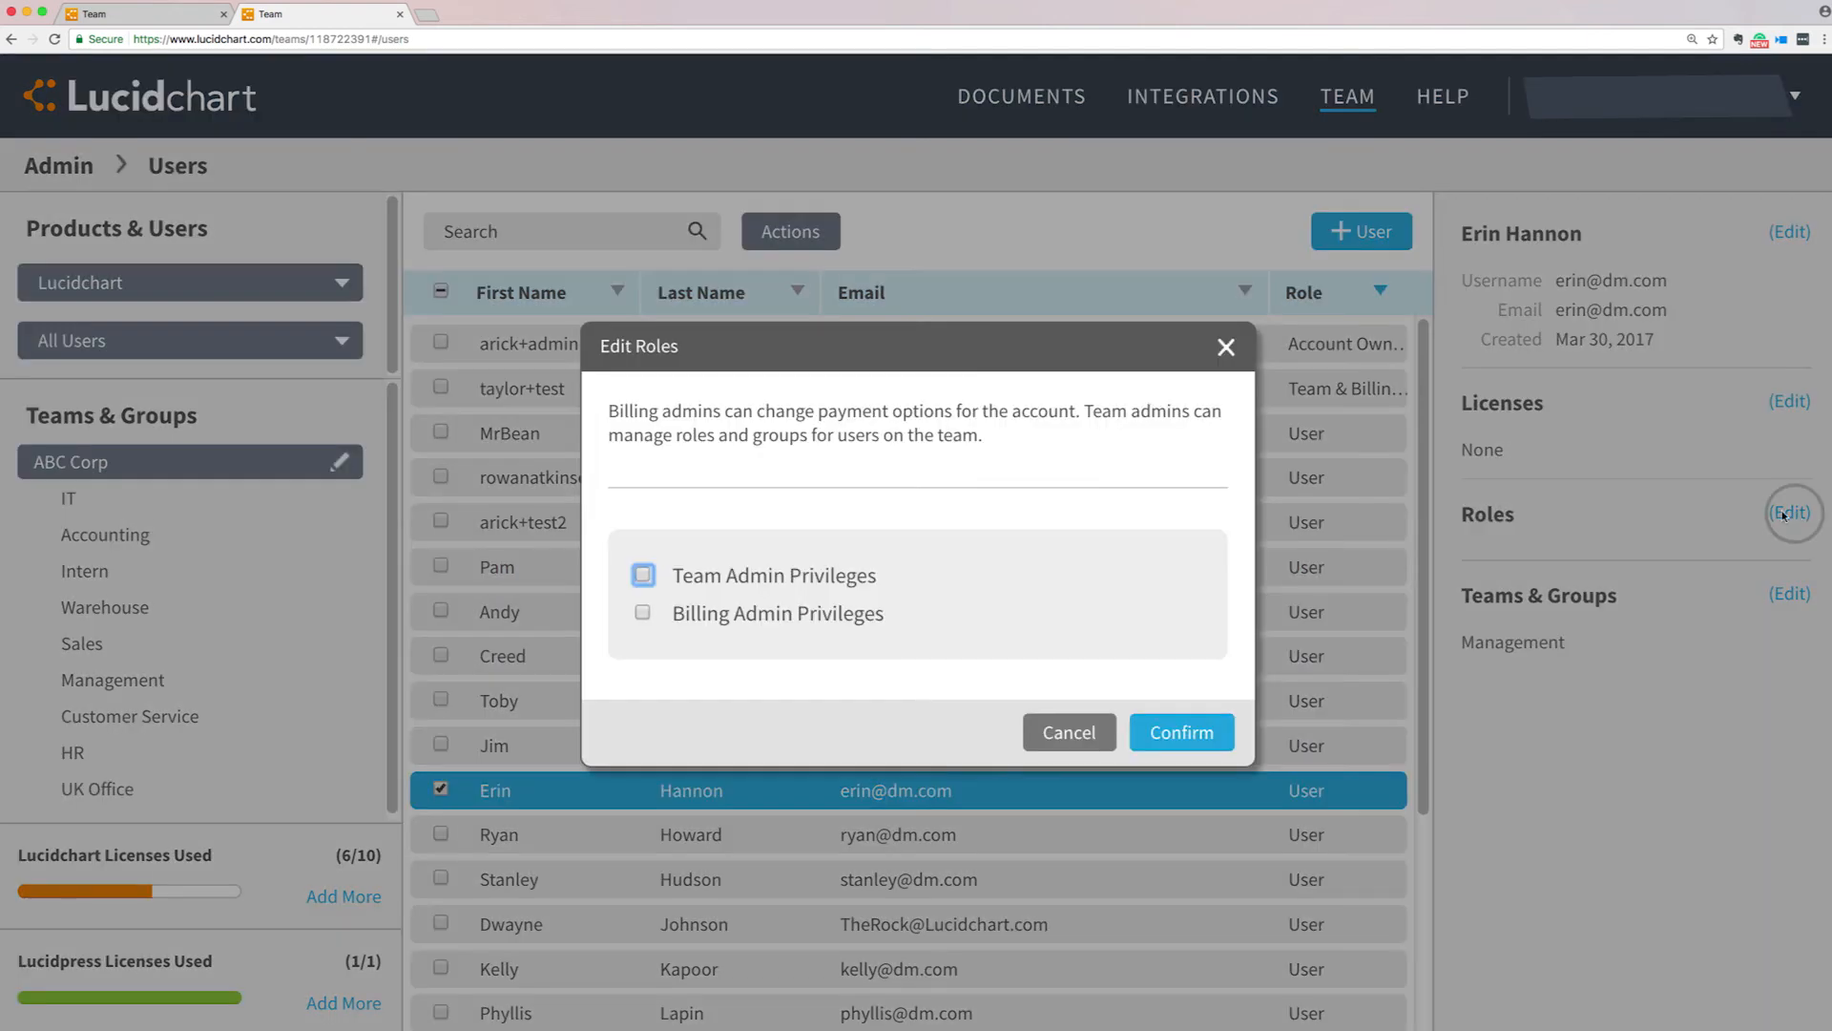
pyautogui.click(644, 575)
pyautogui.click(1182, 732)
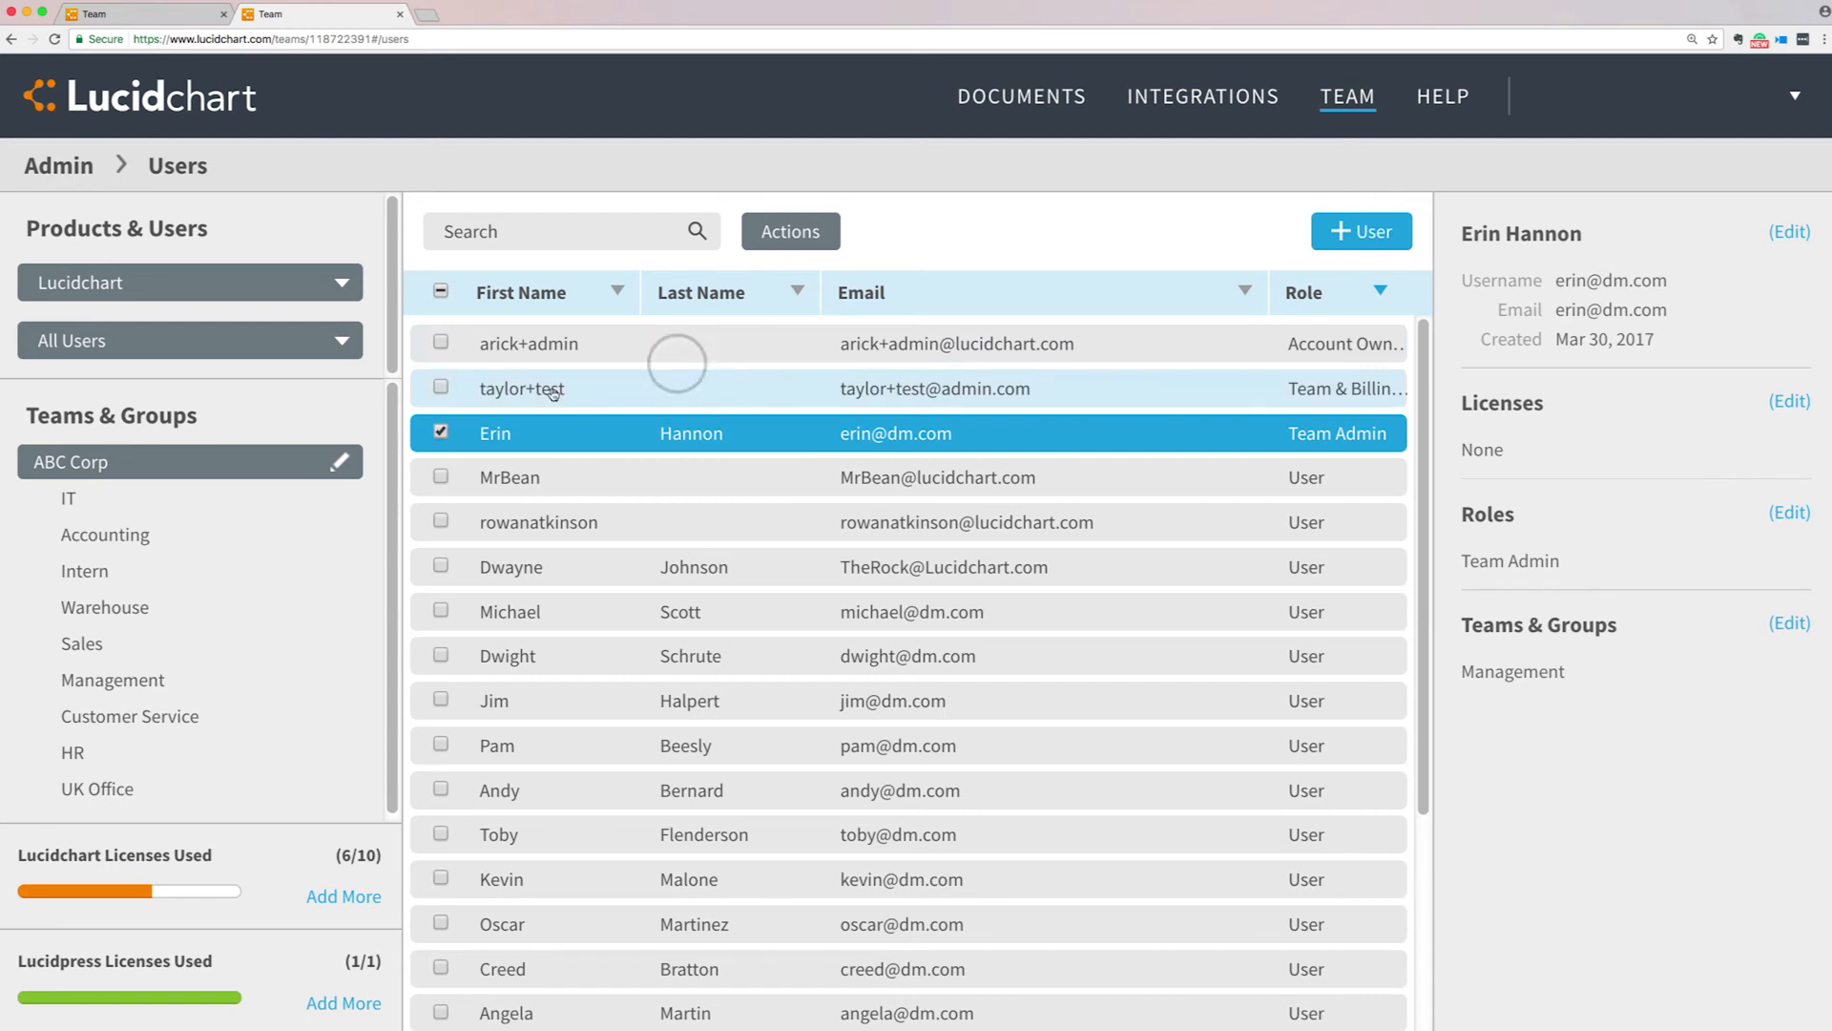
# Clear the user selection, open the Add Users page and review the Add by Email form, including groups and license allocation settings
pyautogui.click(456, 425)
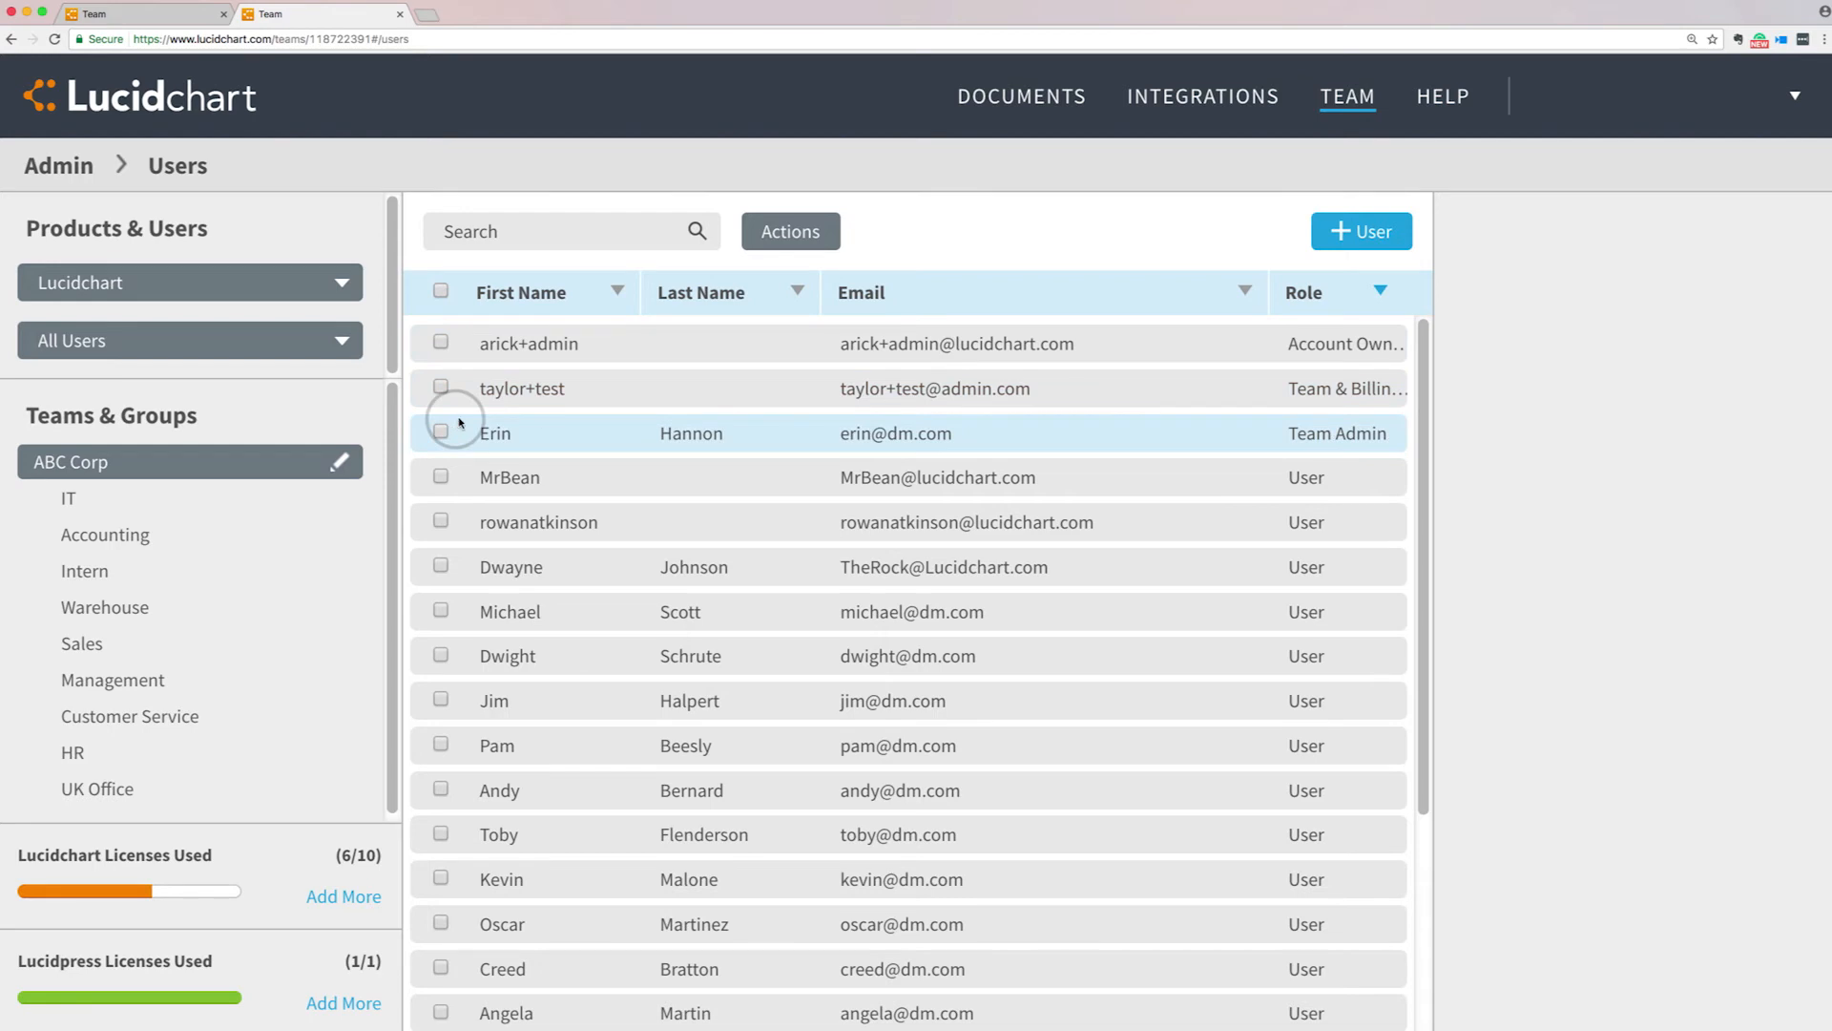
pyautogui.click(1381, 233)
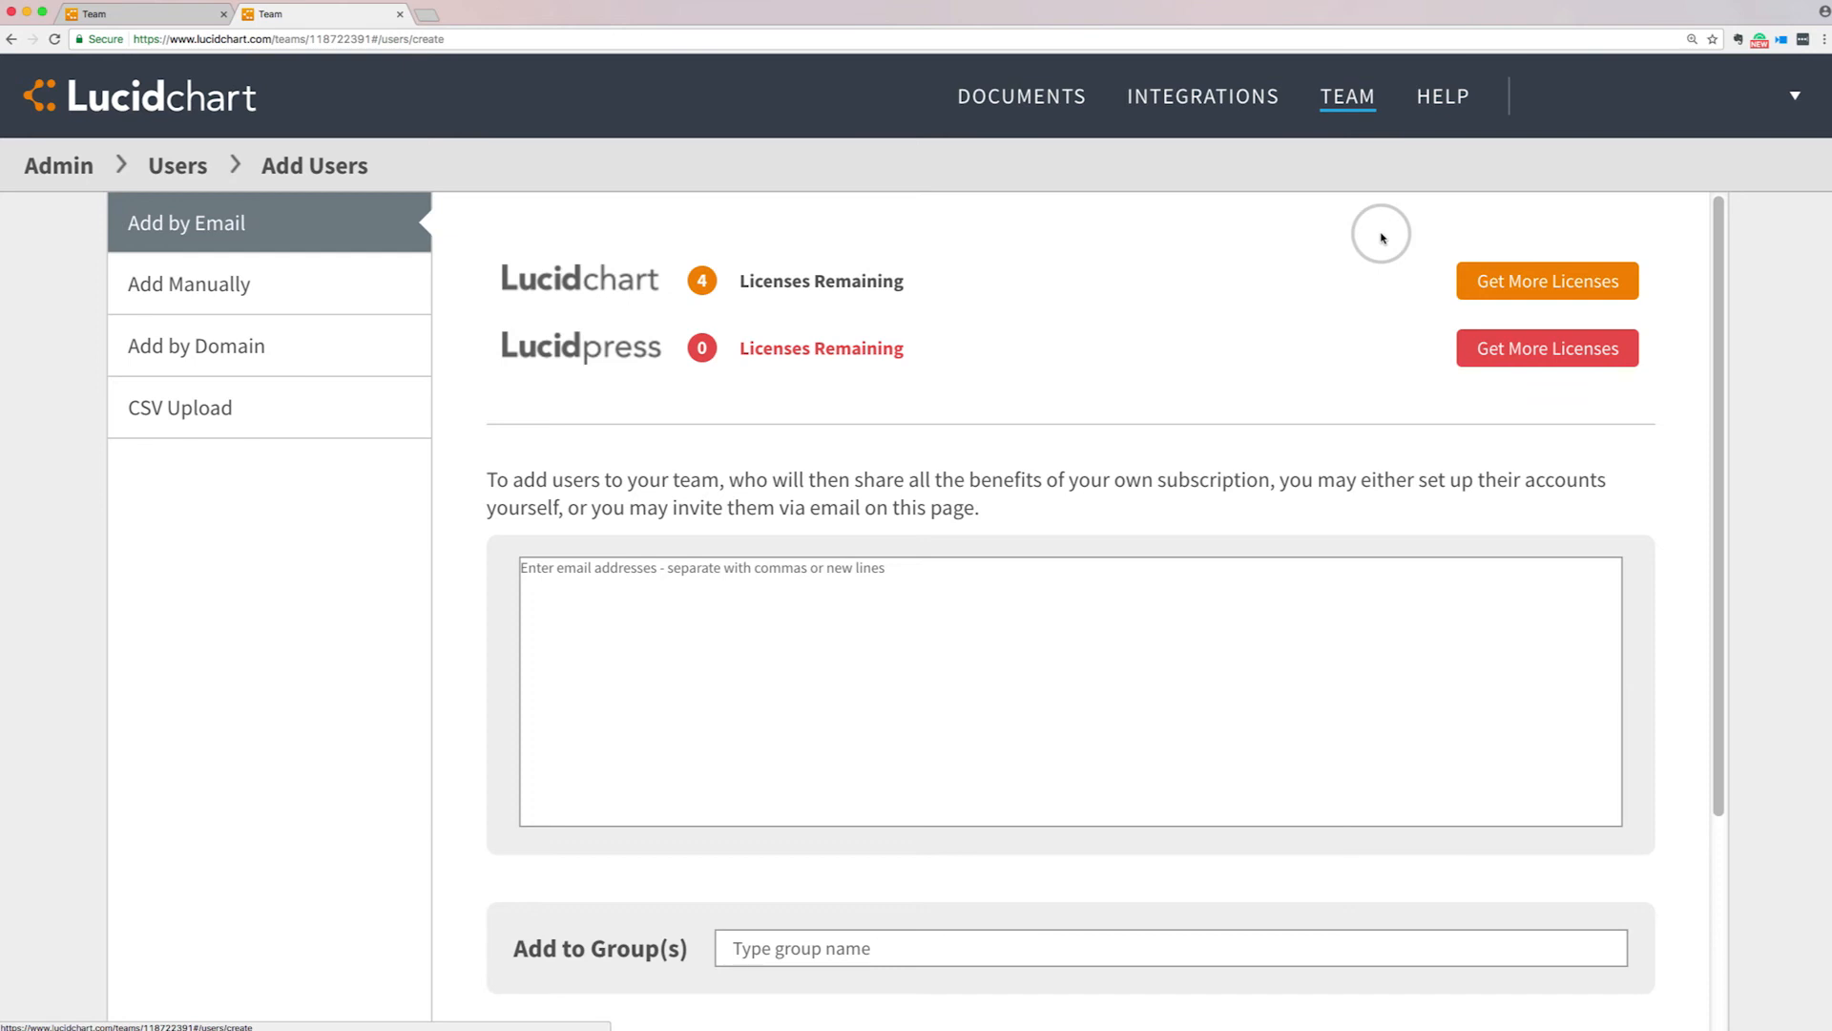
pyautogui.click(763, 615)
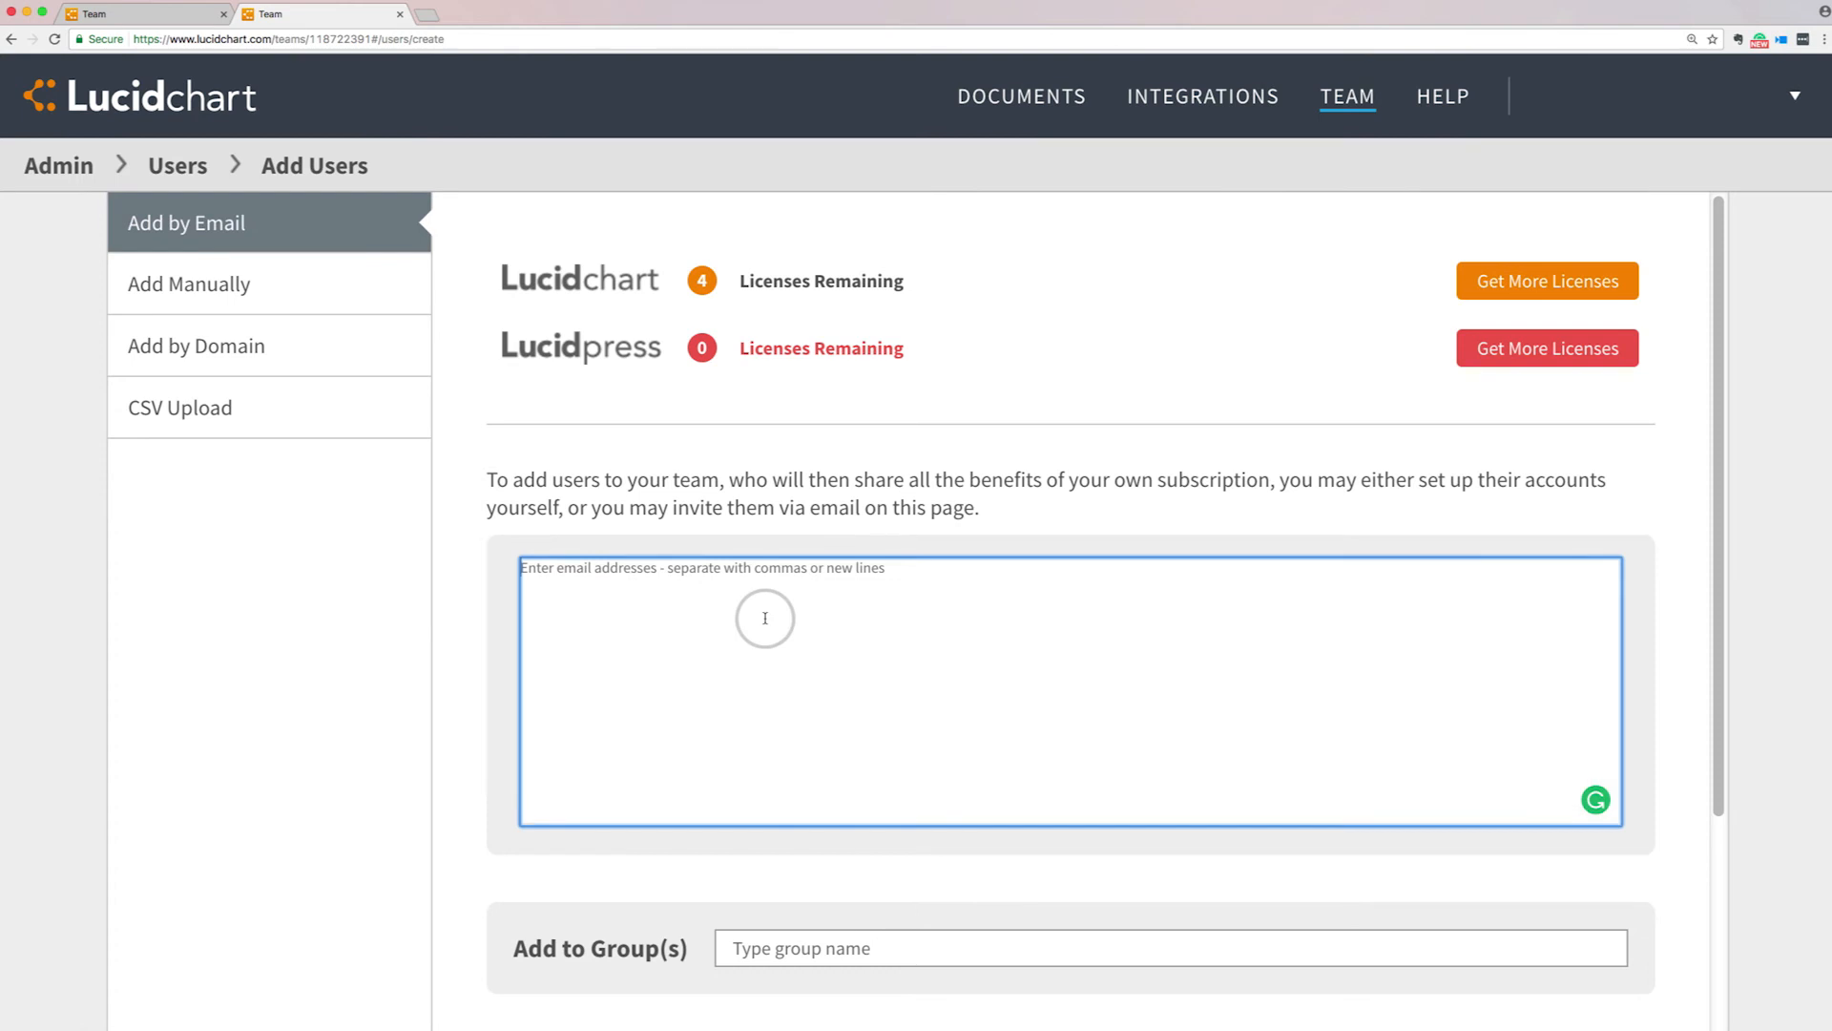
pyautogui.click(862, 948)
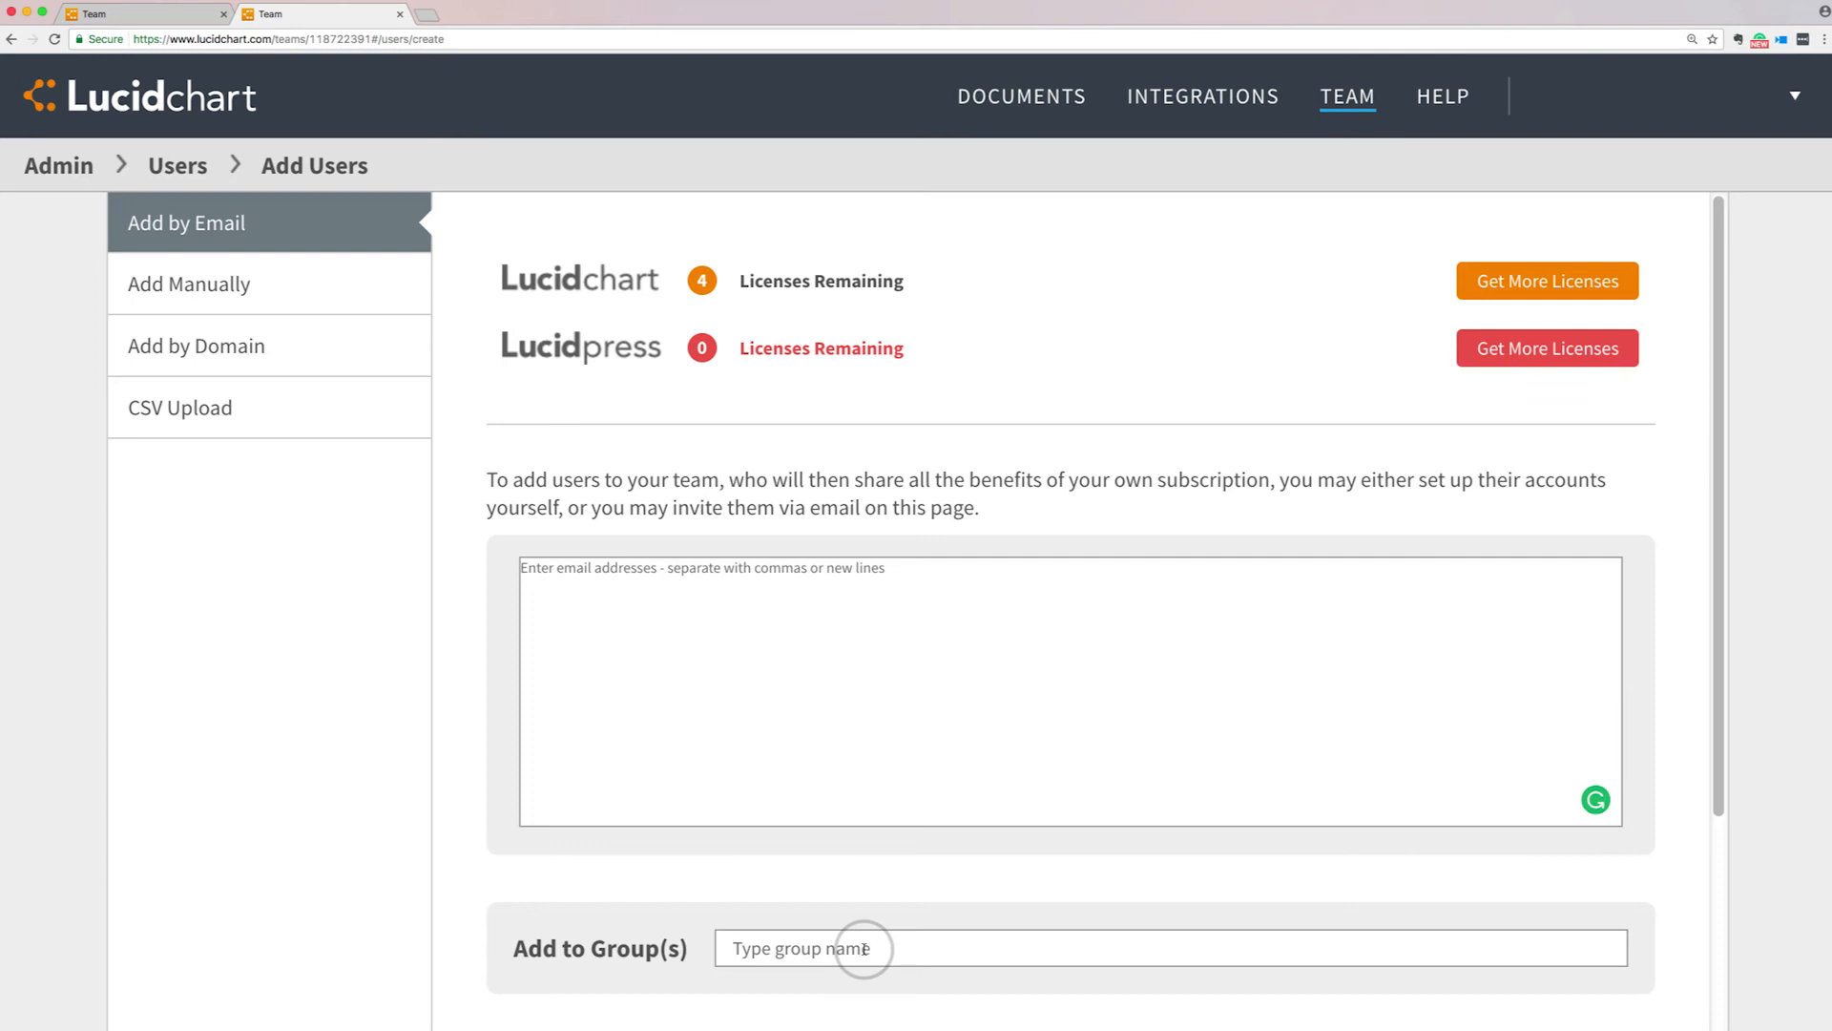
pyautogui.scroll(-3, 864, 948)
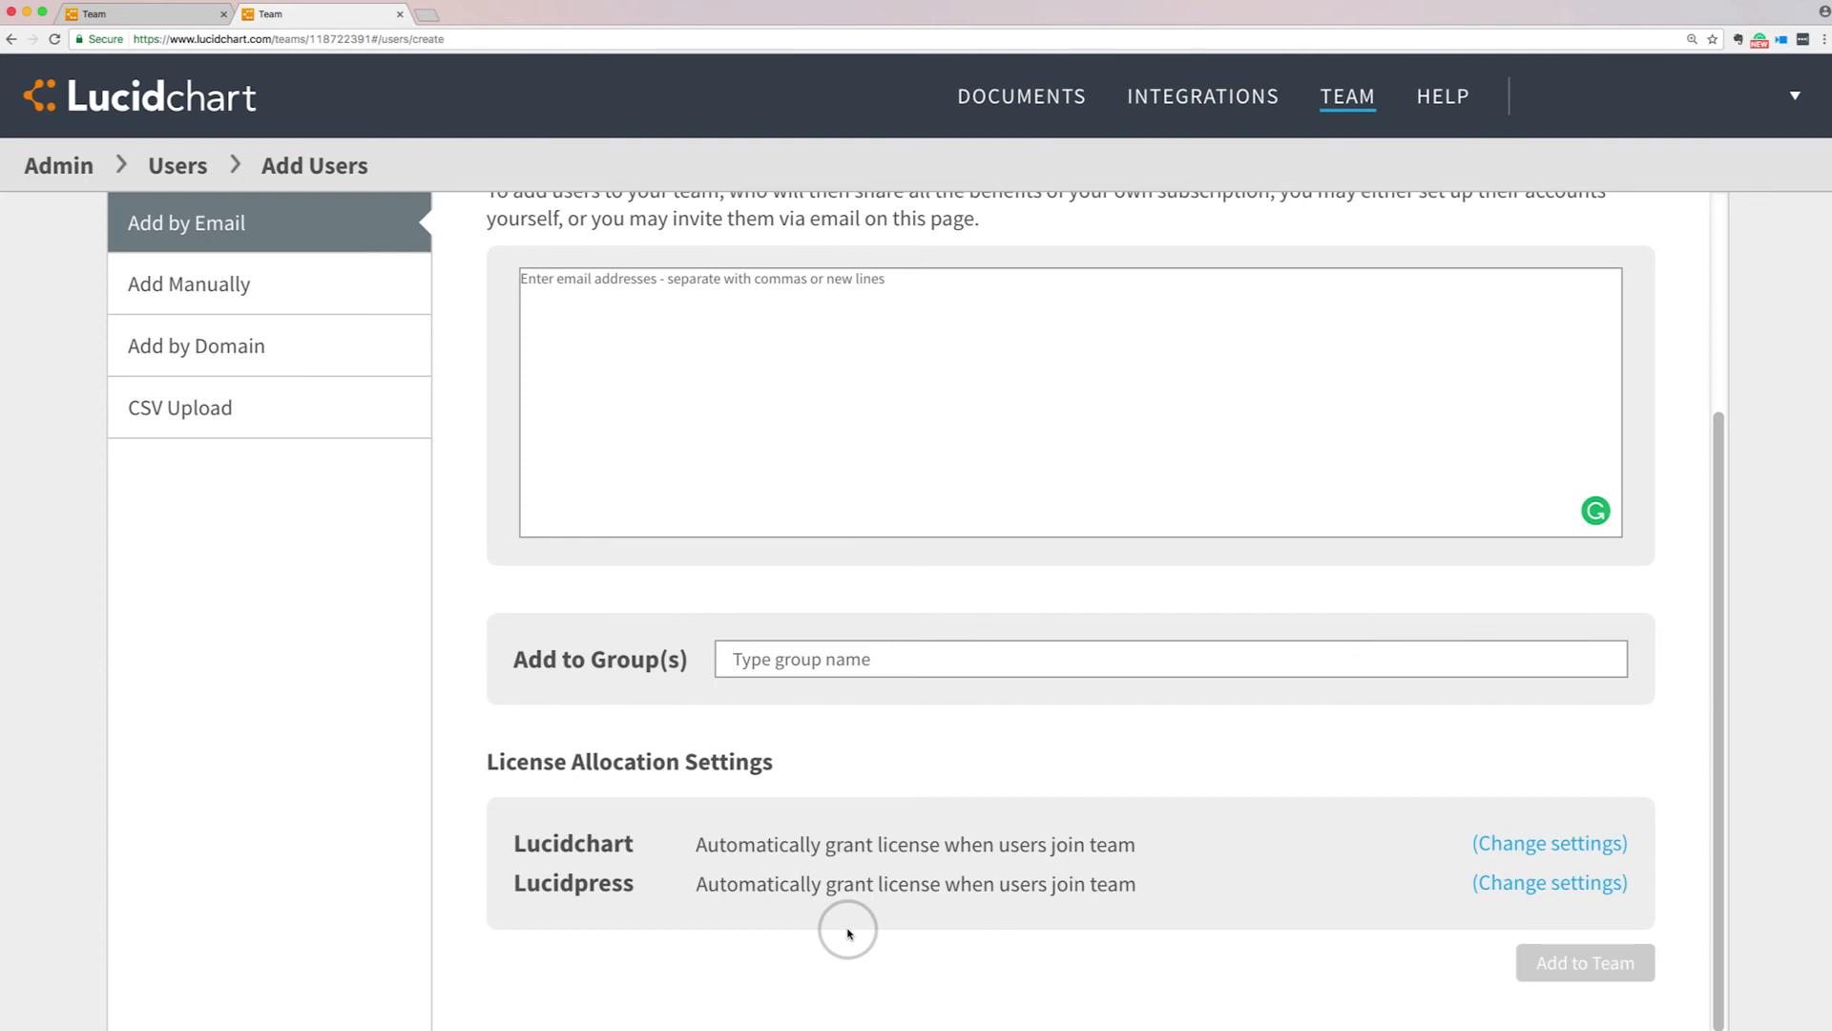
# Review the Add Manually, Add by Domain and CSV Upload methods for adding users to the team
pyautogui.click(351, 275)
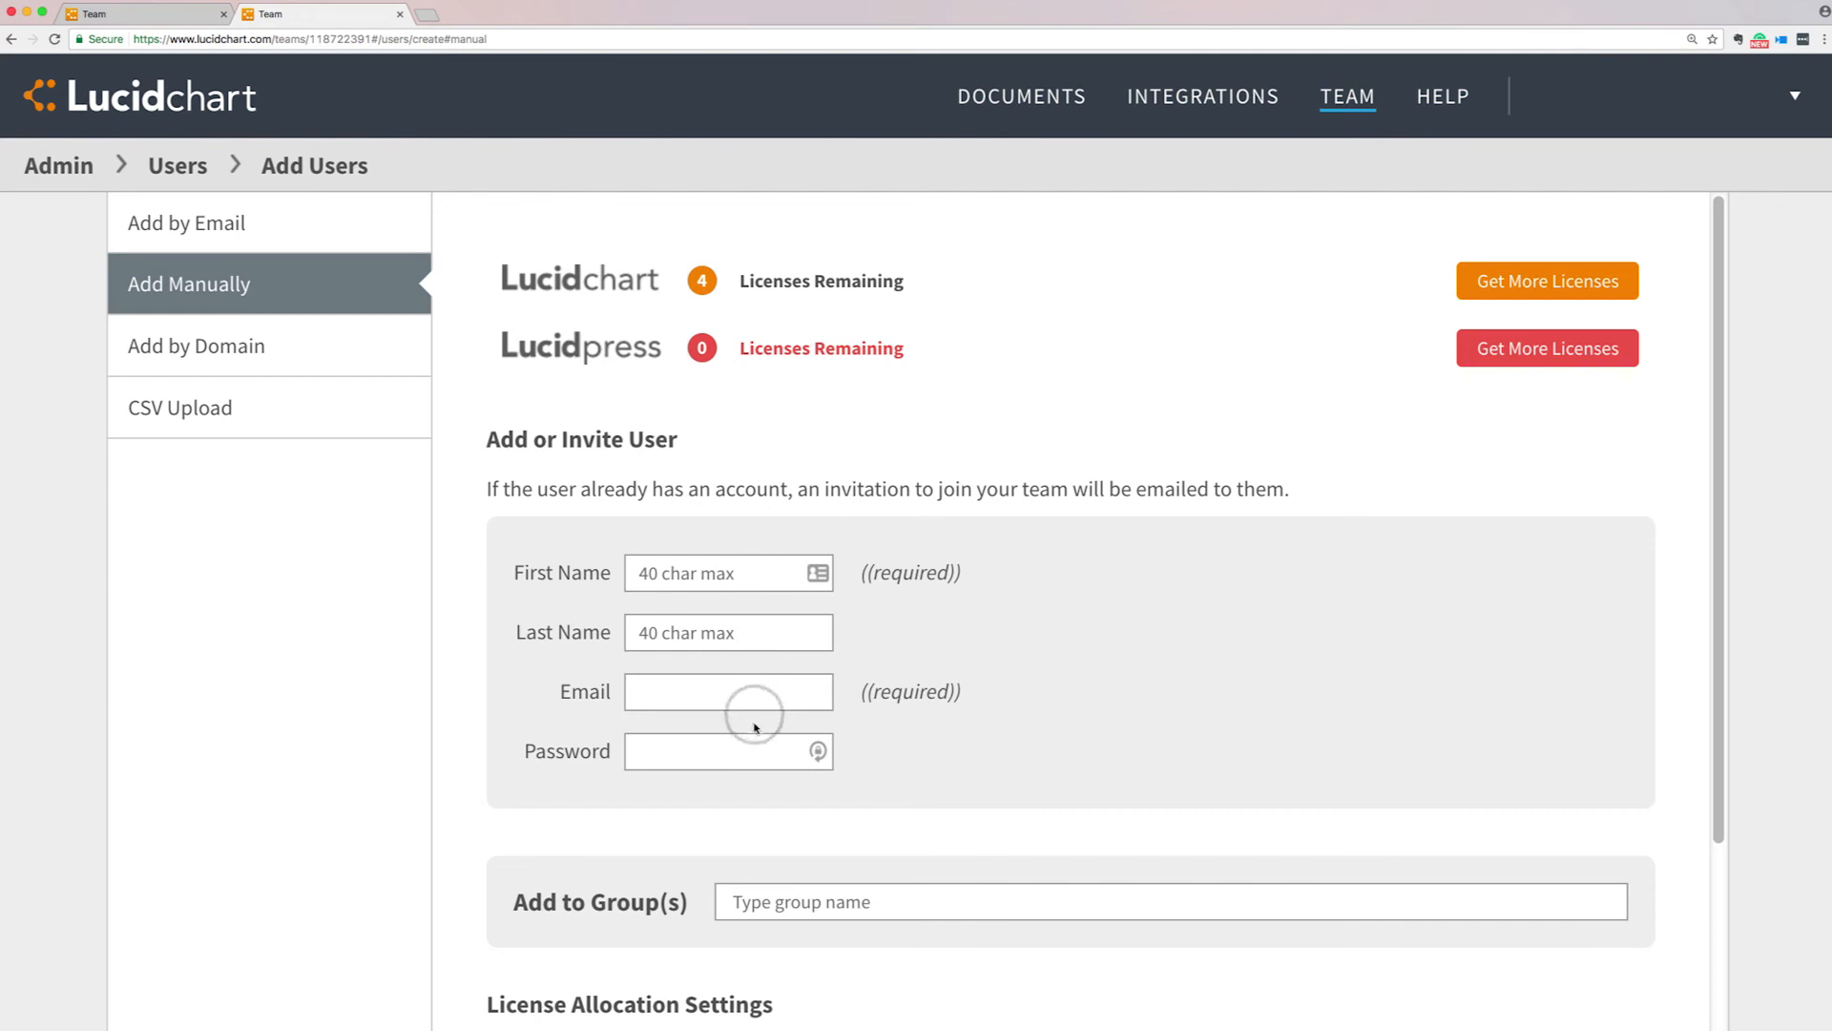
pyautogui.scroll(-5, 751, 757)
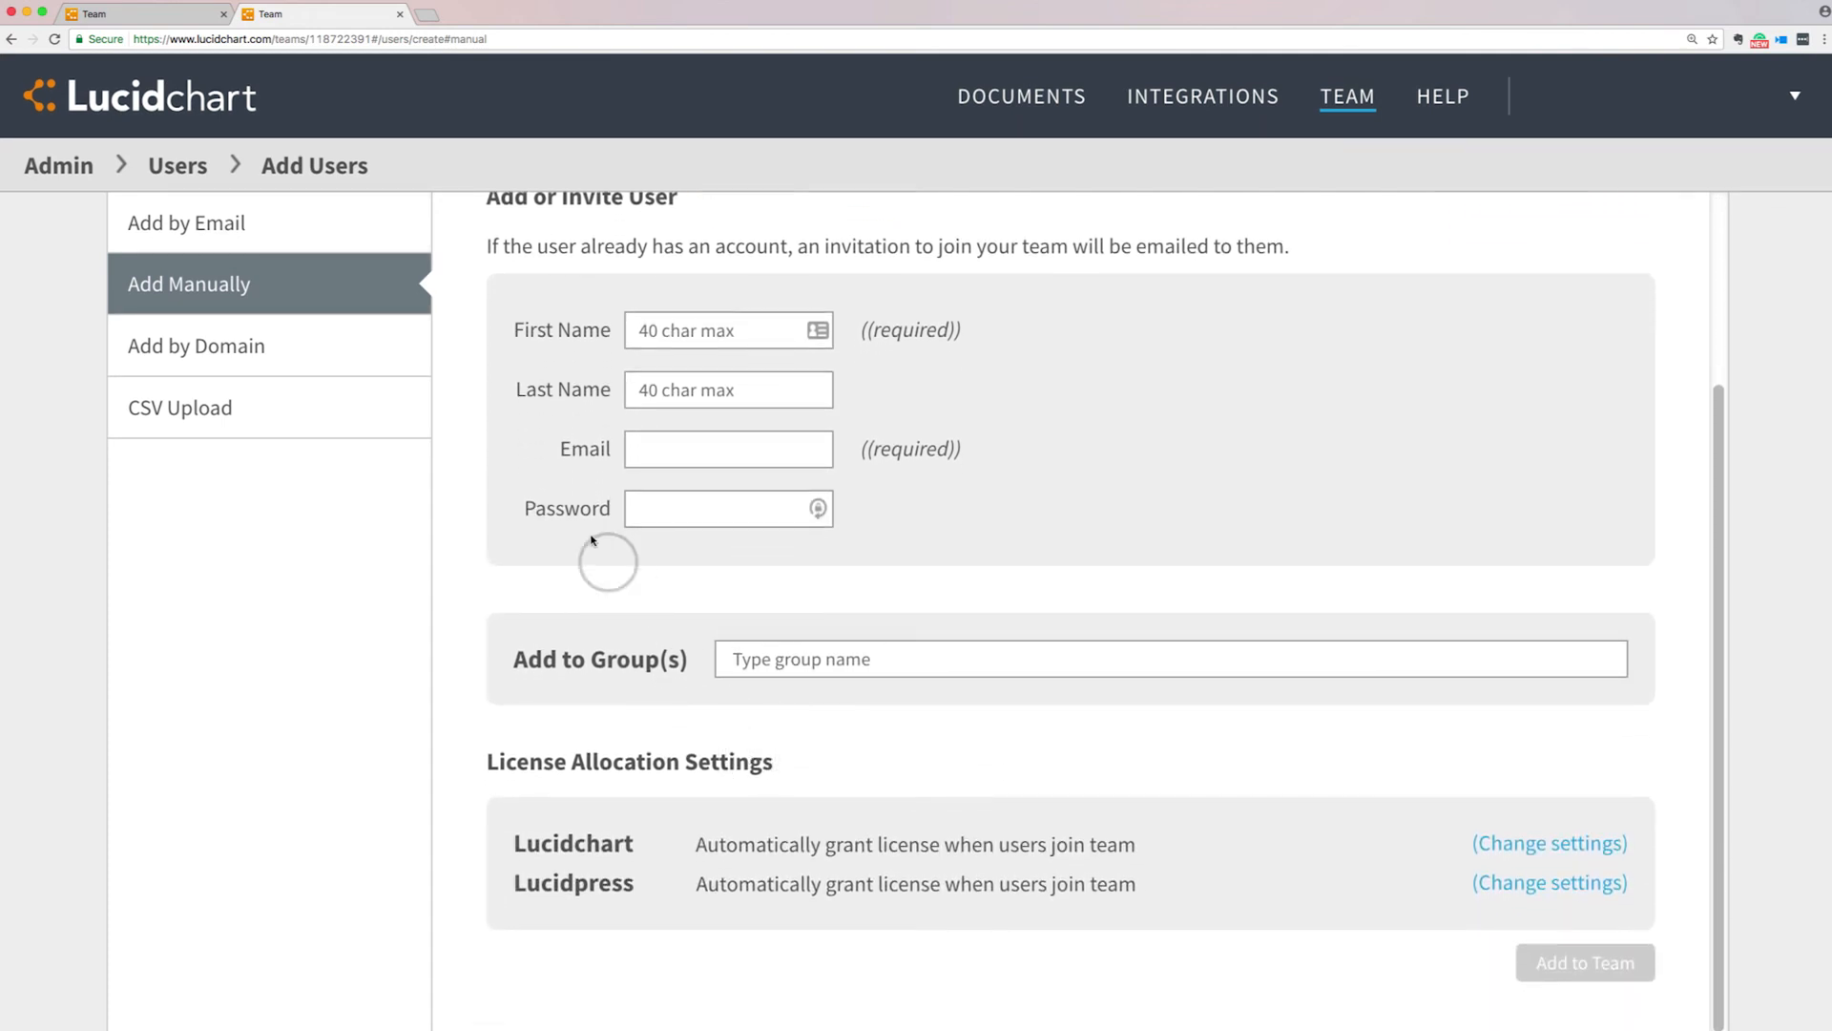
pyautogui.click(349, 350)
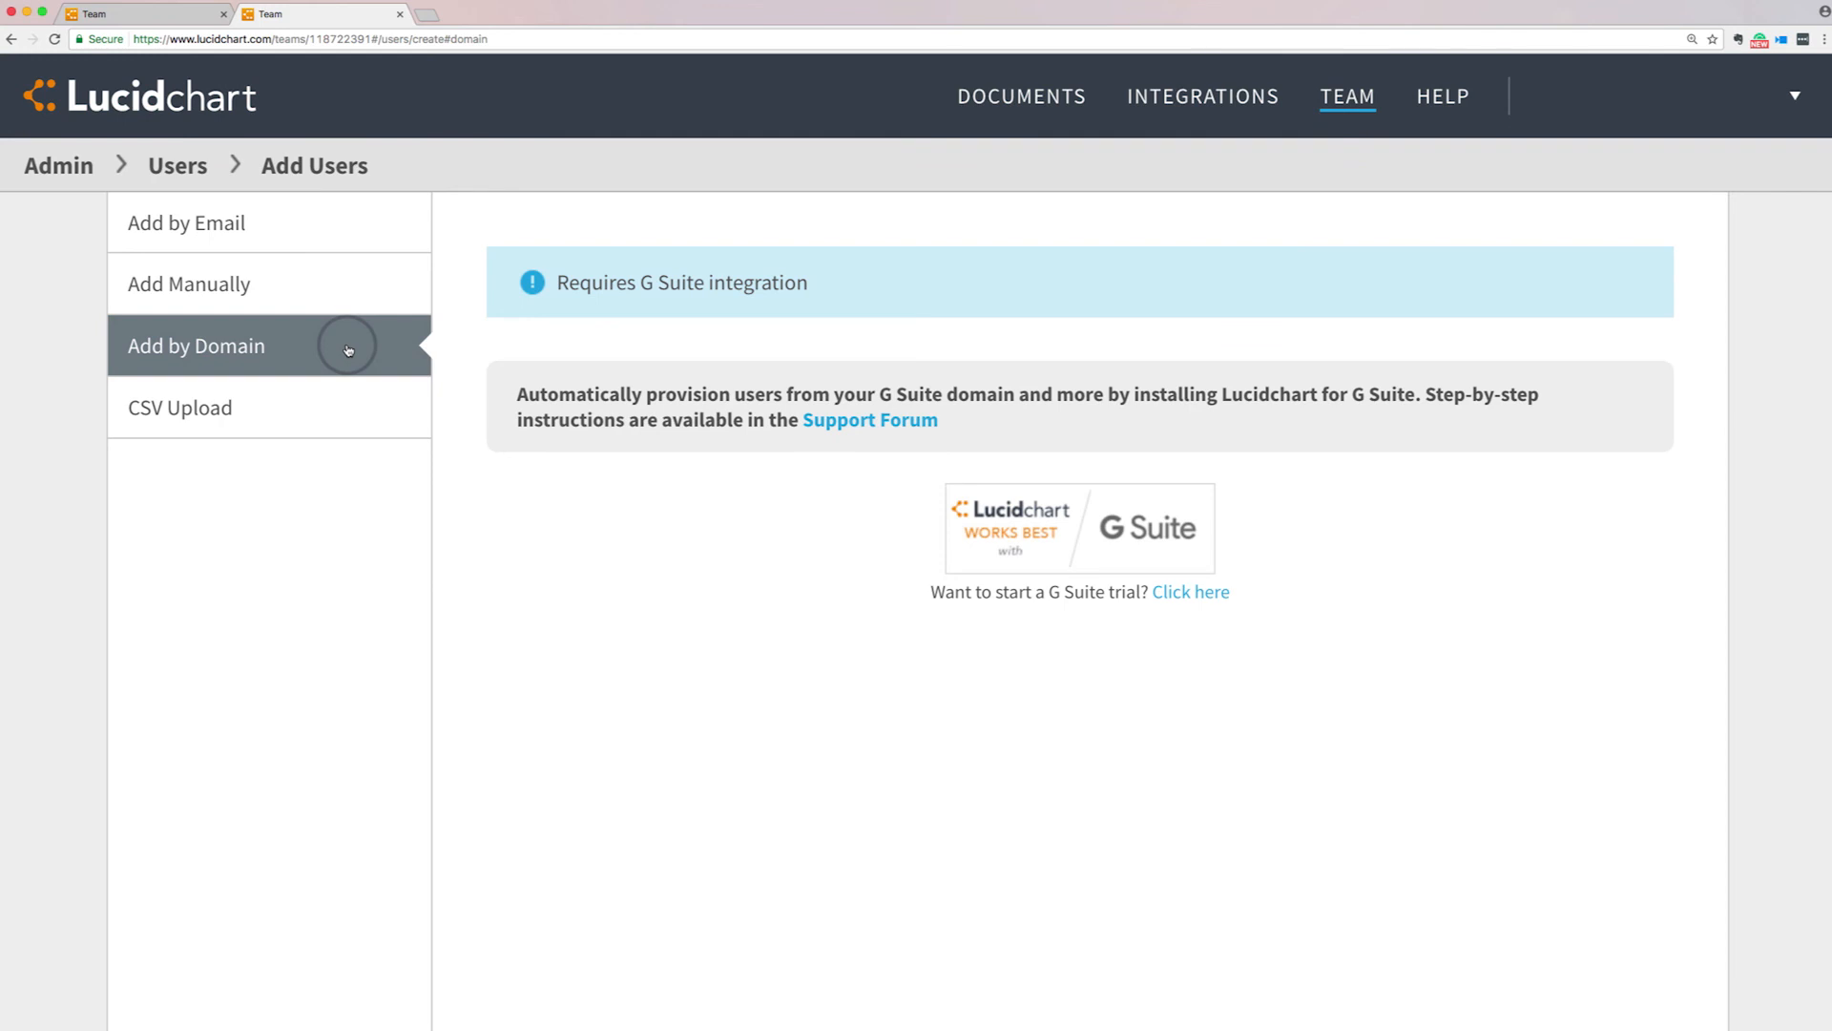
pyautogui.click(349, 419)
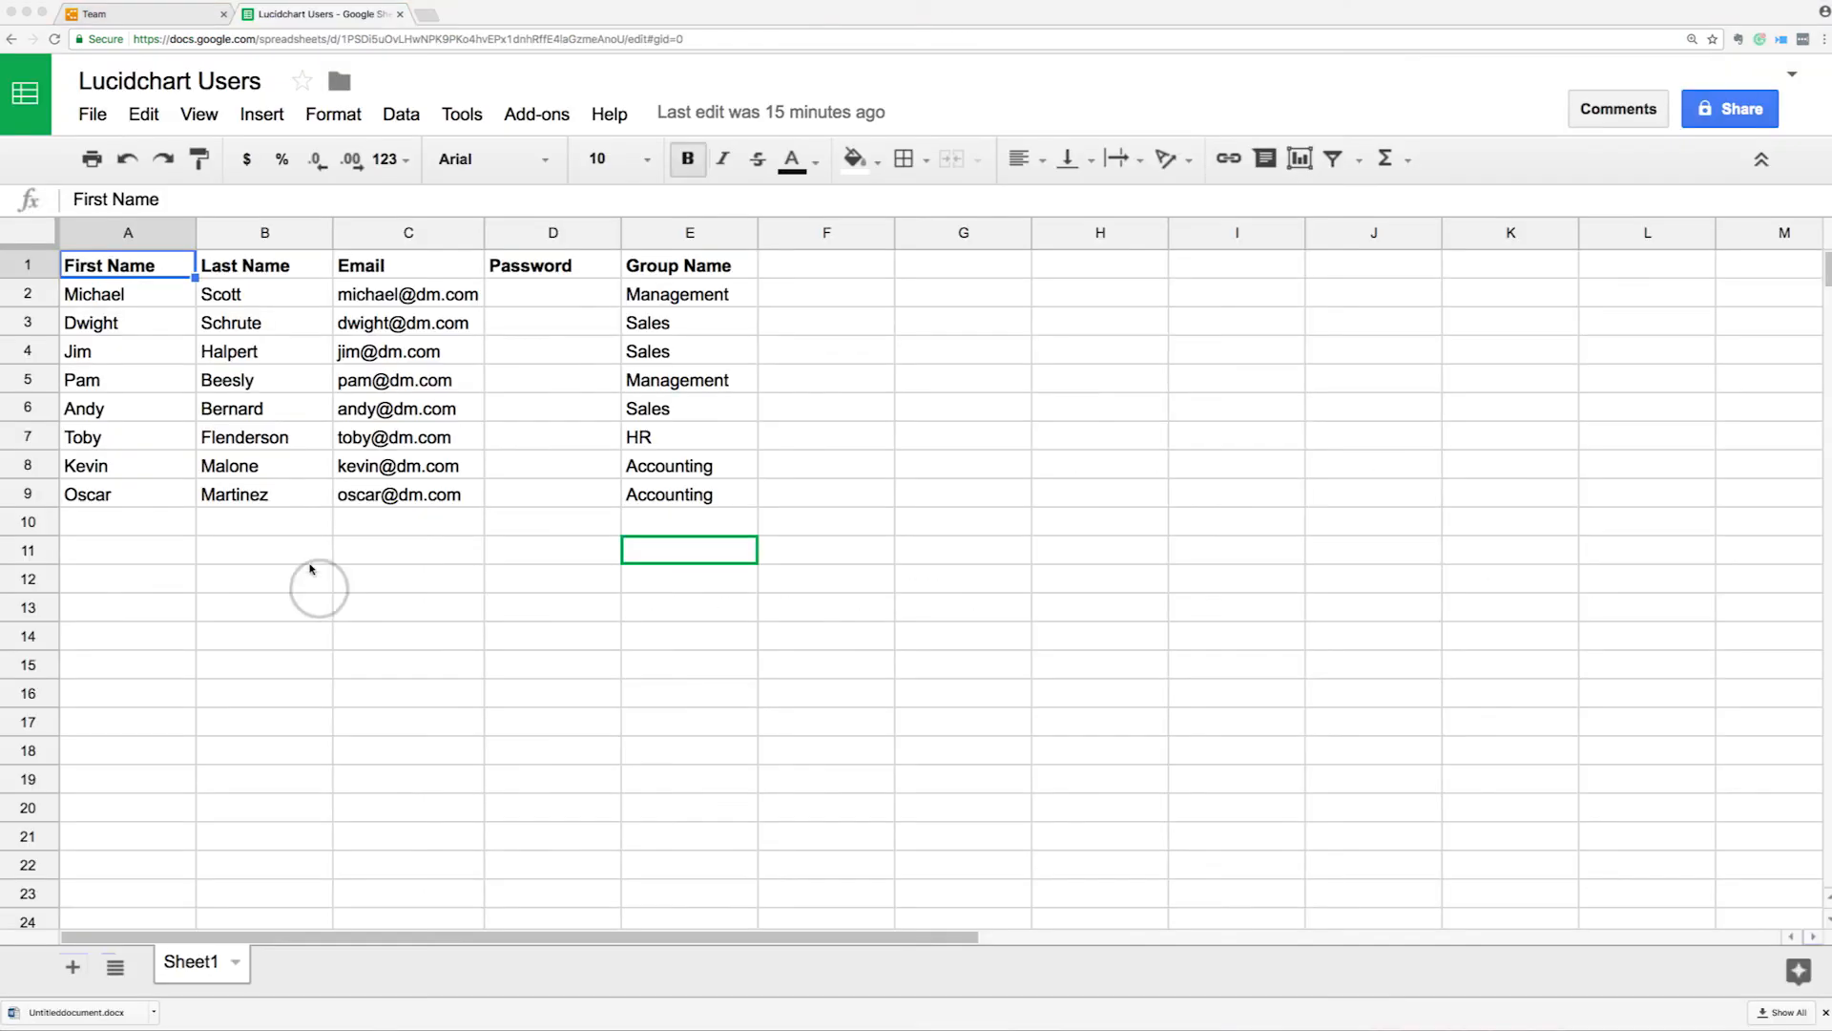
# Download the current sheet of the Lucidchart Users spreadsheet in Google Sheets as comma-separated values
pyautogui.click(92, 114)
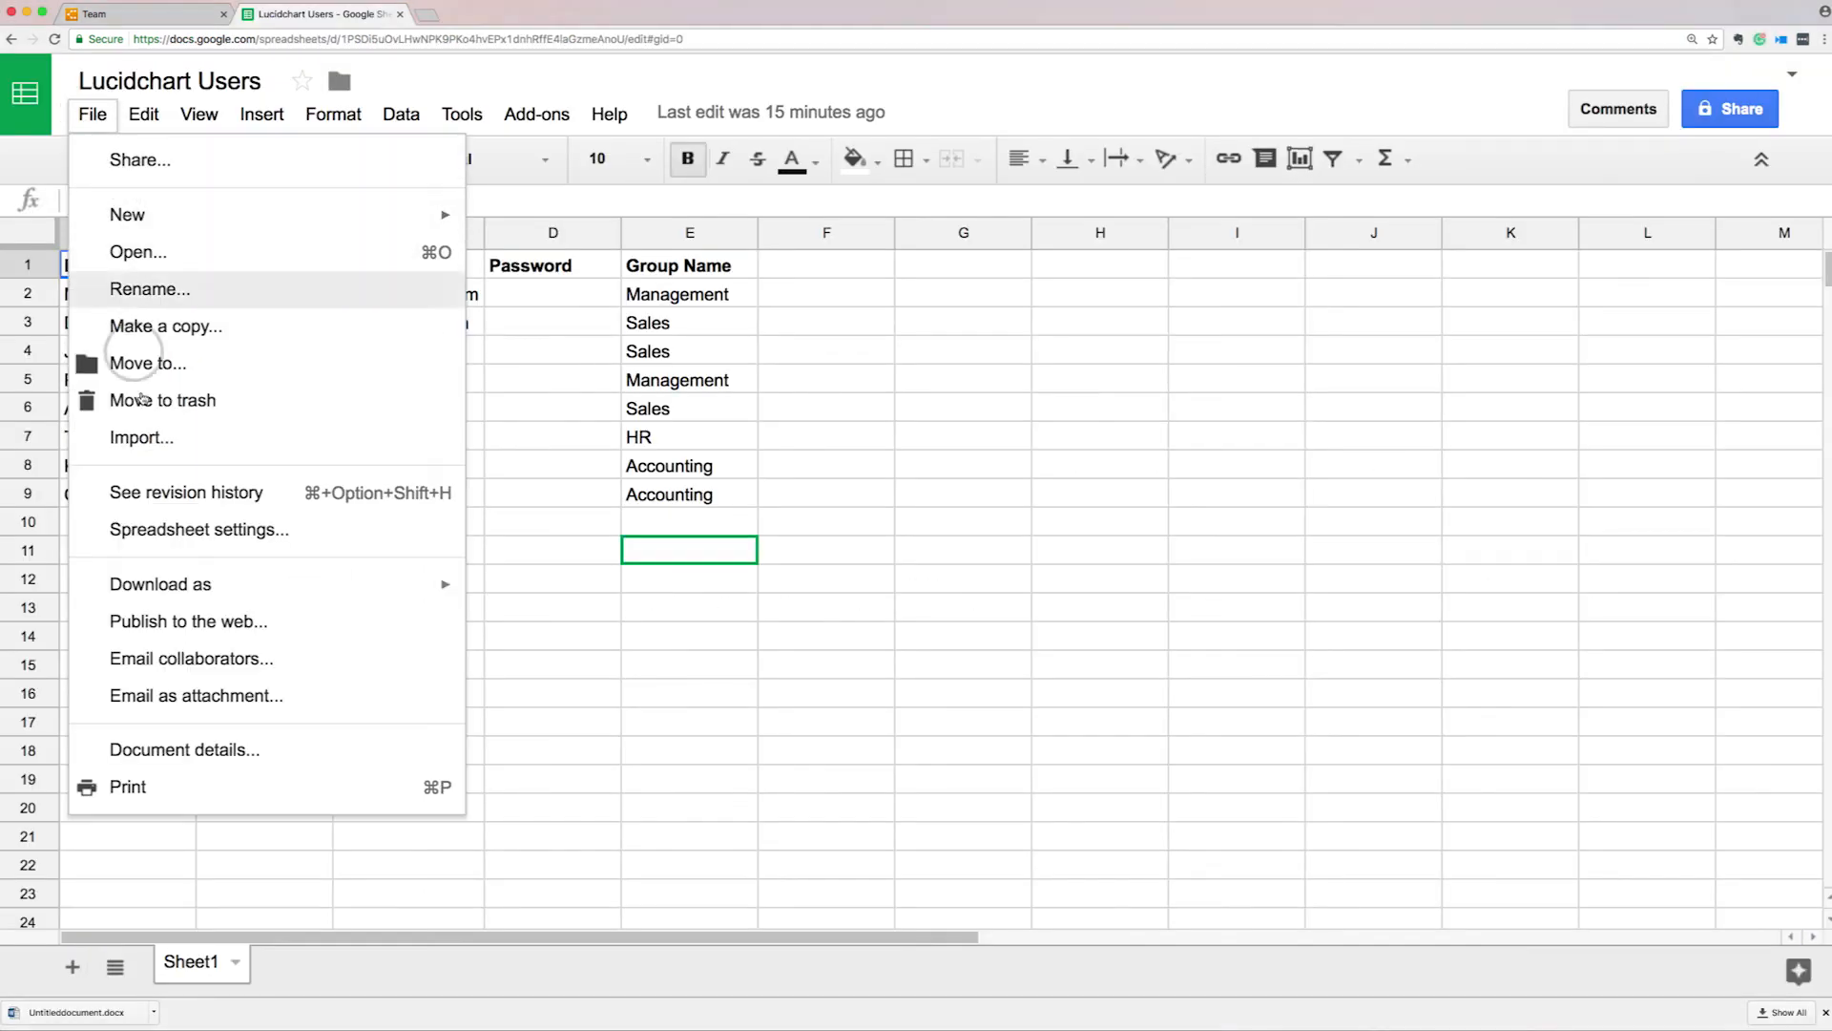
pyautogui.moveTo(389, 582)
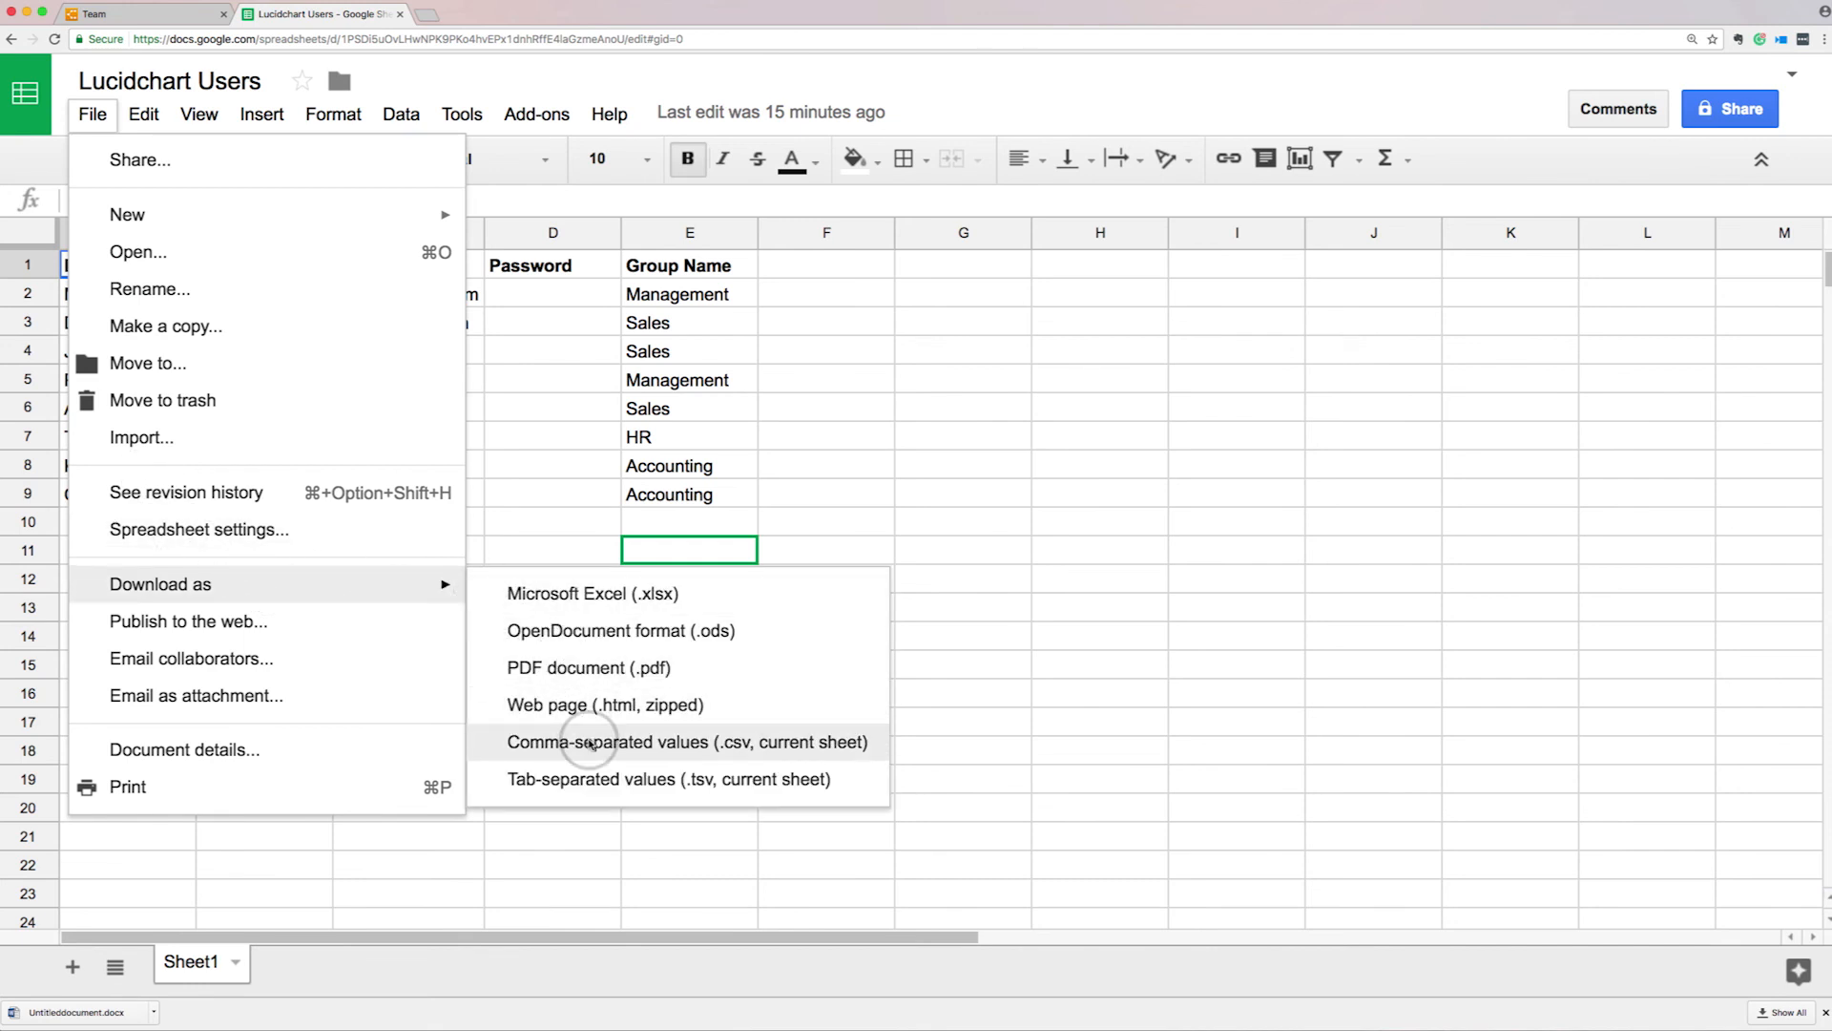
pyautogui.click(582, 743)
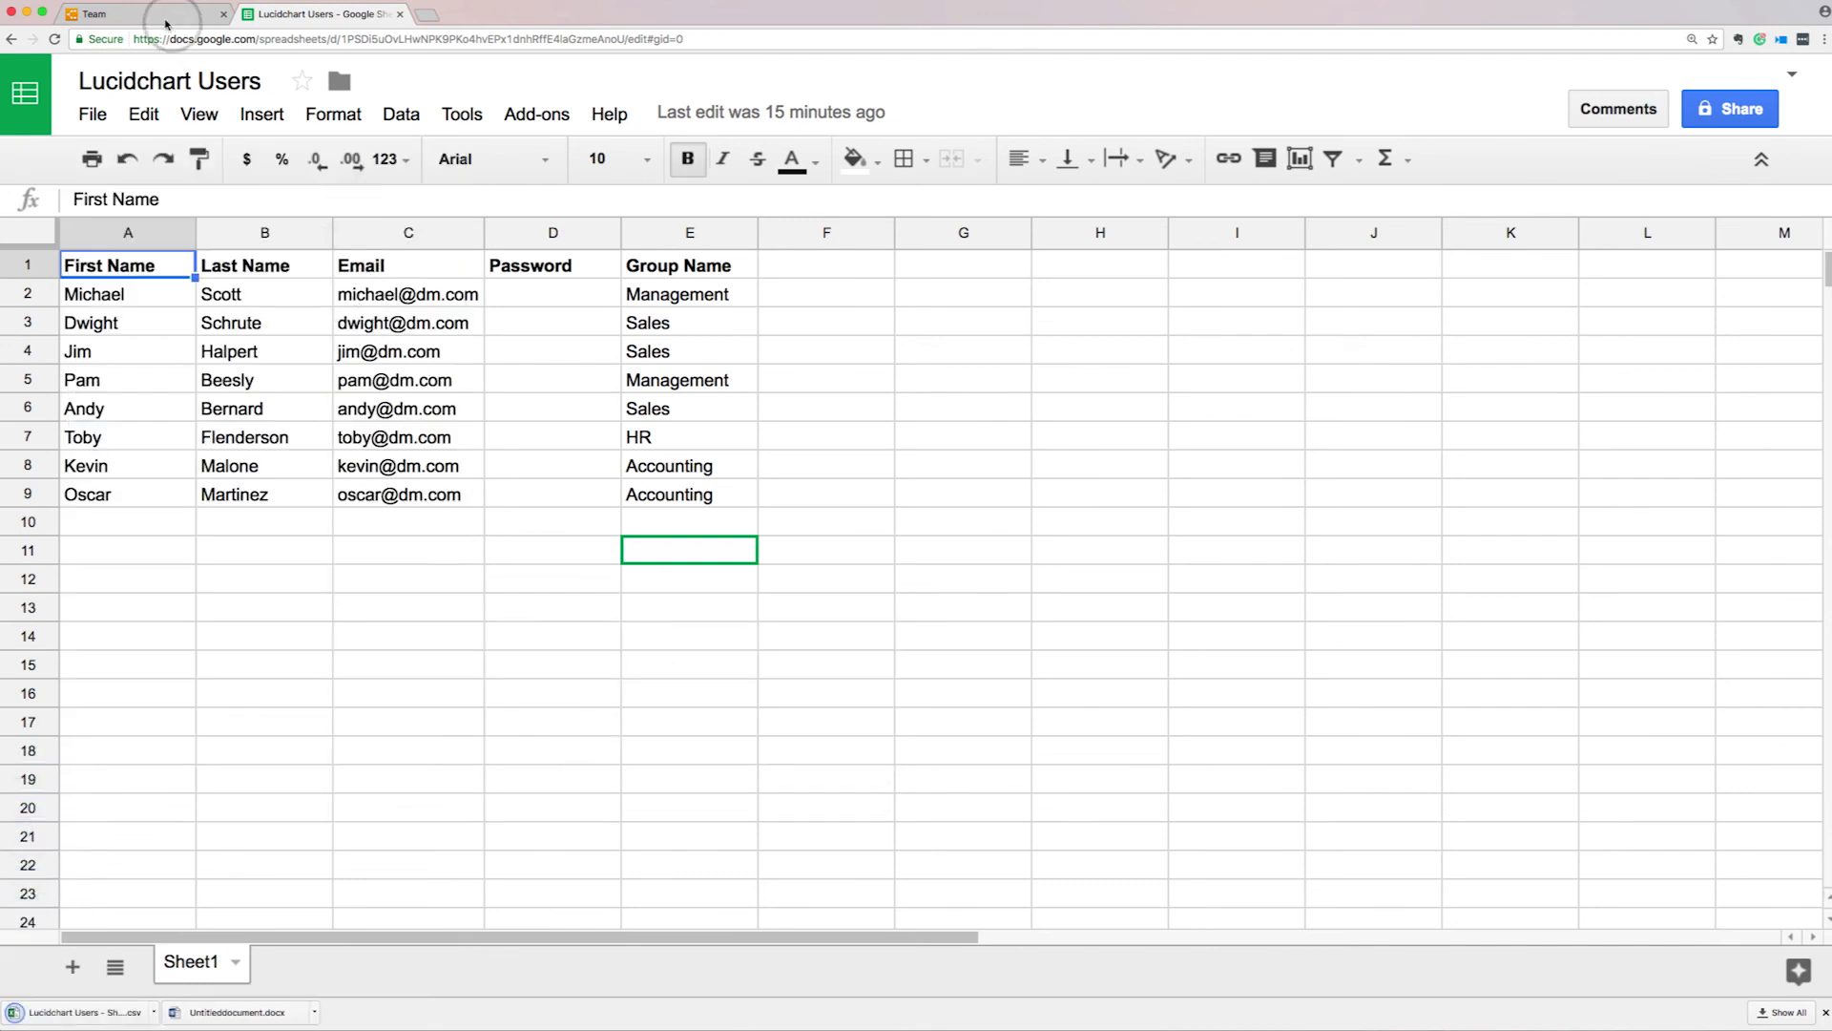
# Switch to the Lucidchart Team page and load Lucidchart Users - Sheet1.csv as the file for CSV Upload
pyautogui.click(156, 16)
pyautogui.click(732, 529)
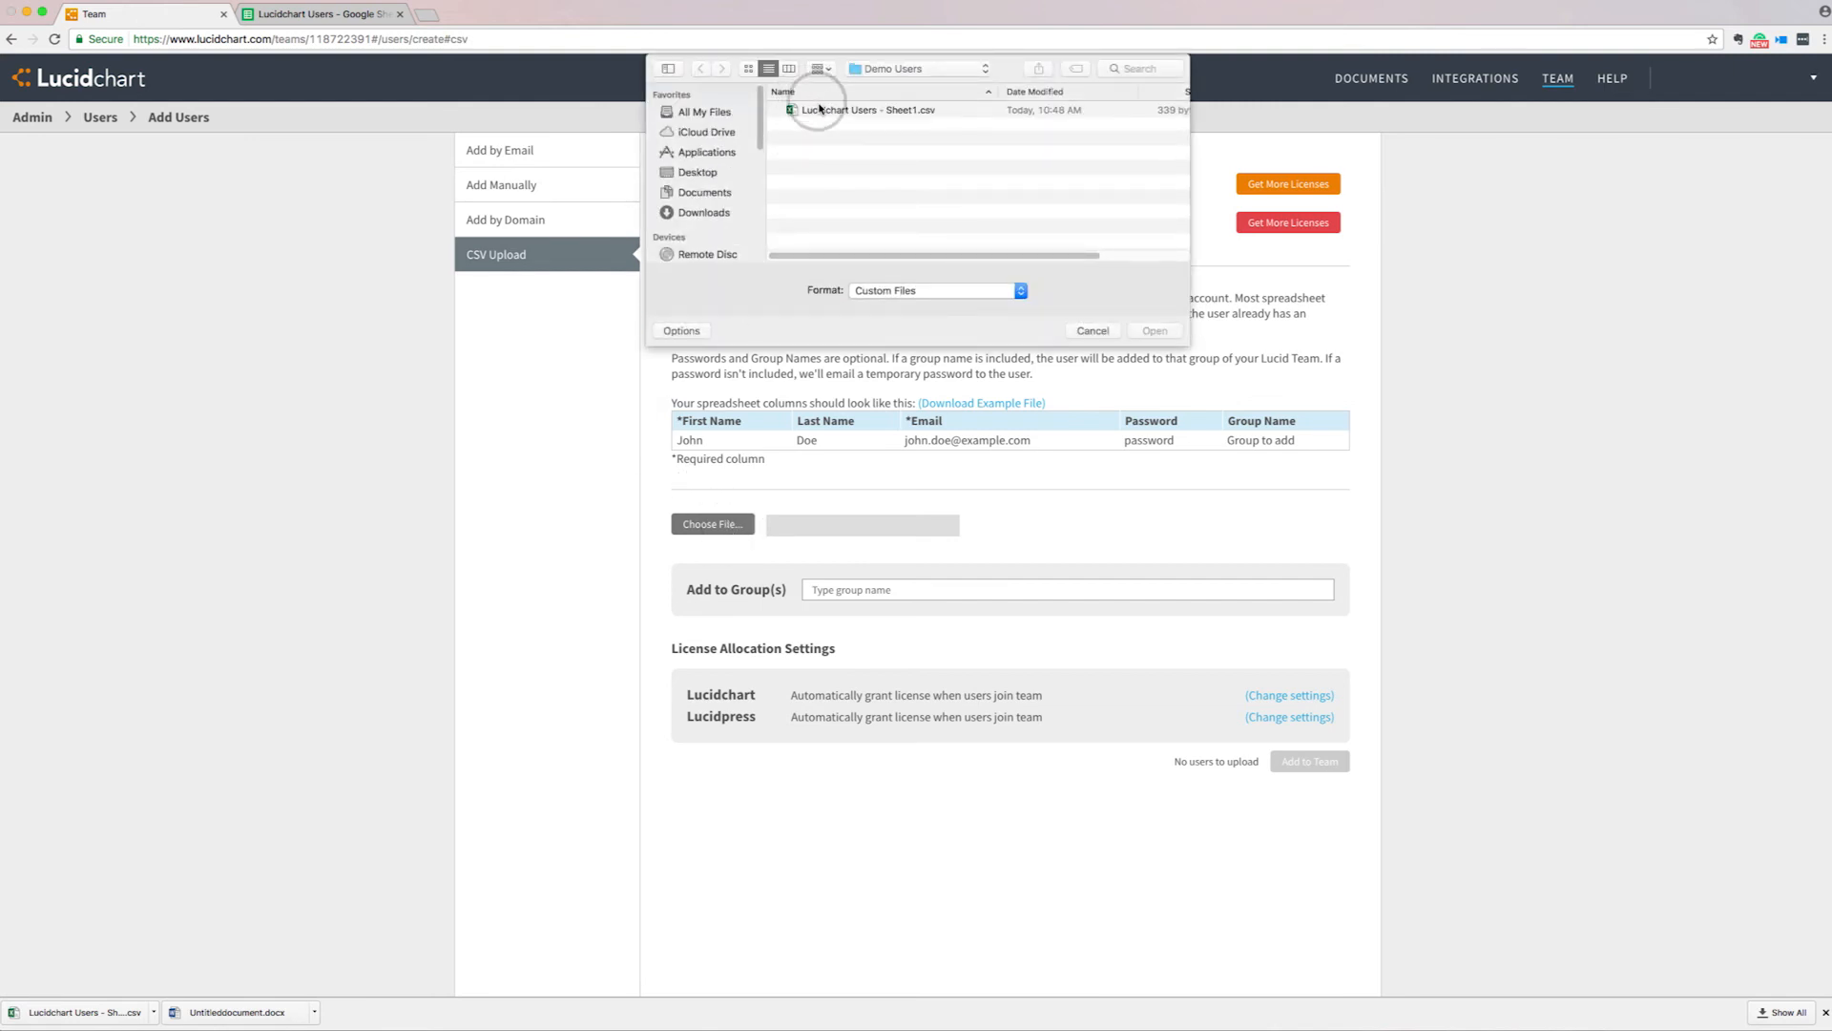
pyautogui.click(819, 109)
pyautogui.click(1168, 331)
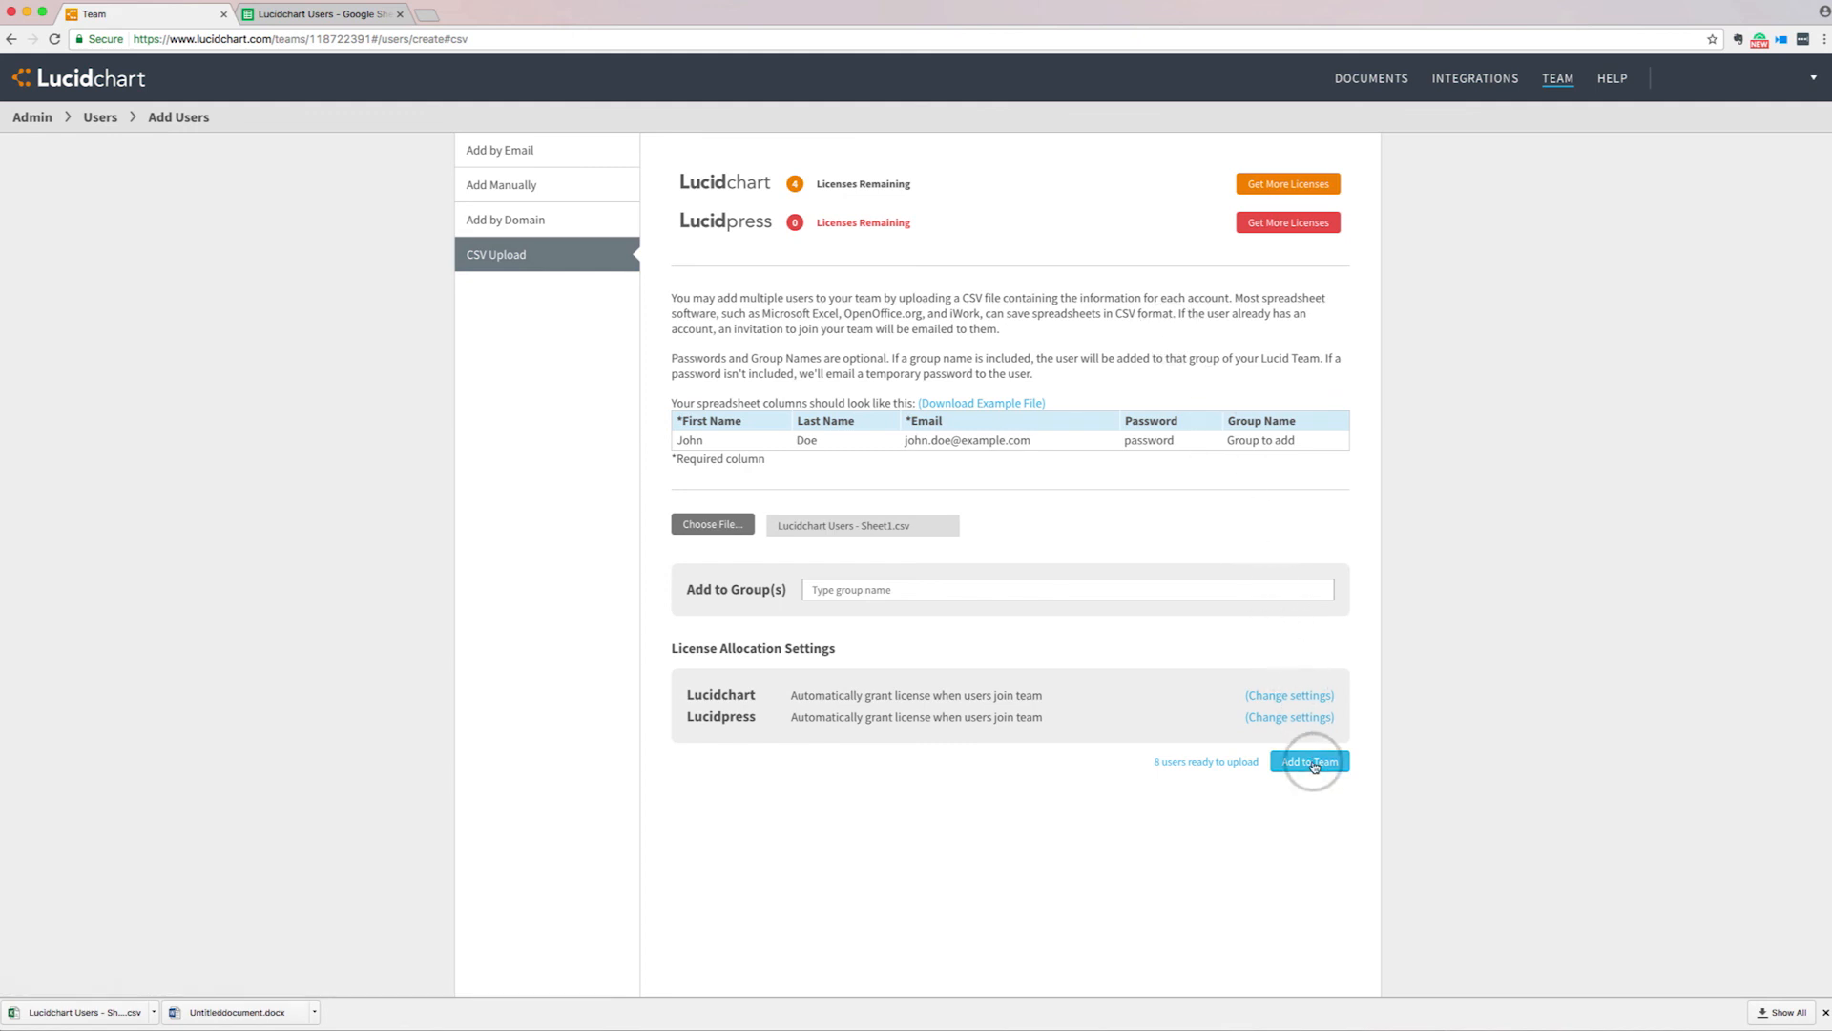
# Return from CSV Upload to the Users list and open the Delete User dialog for the user in the seventh row
pyautogui.click(349, 421)
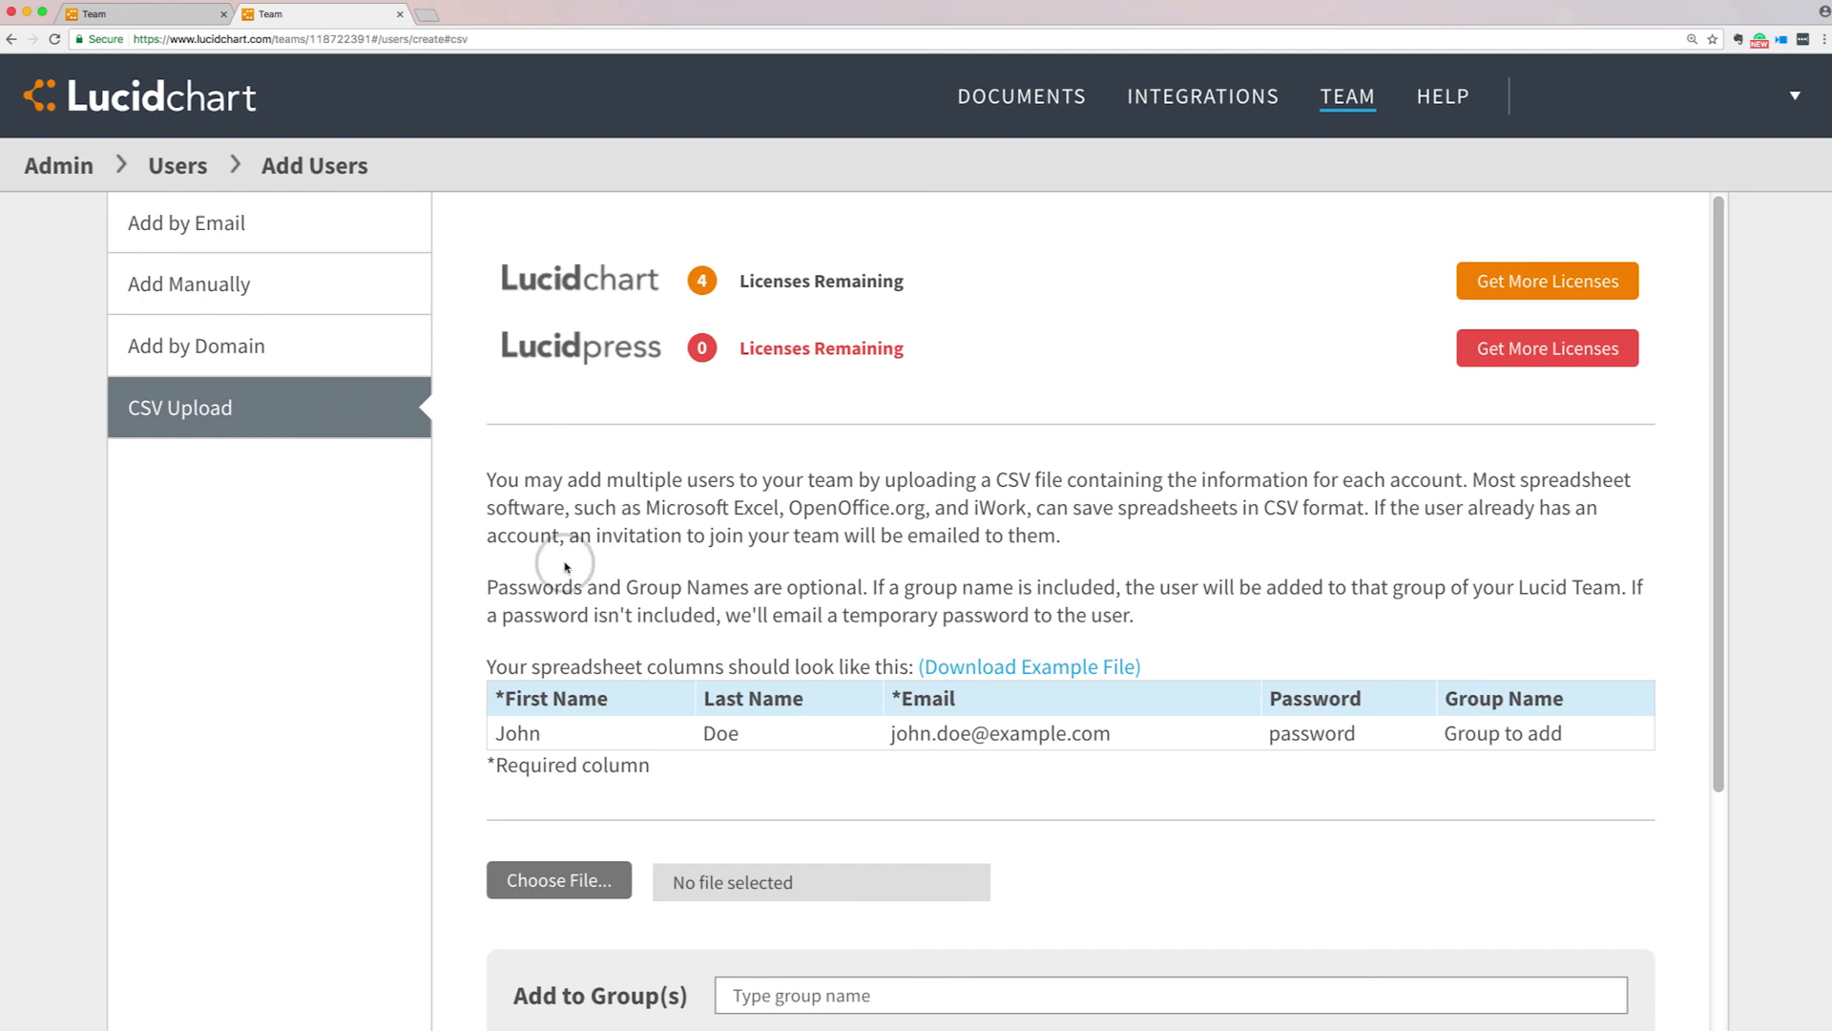
pyautogui.click(169, 168)
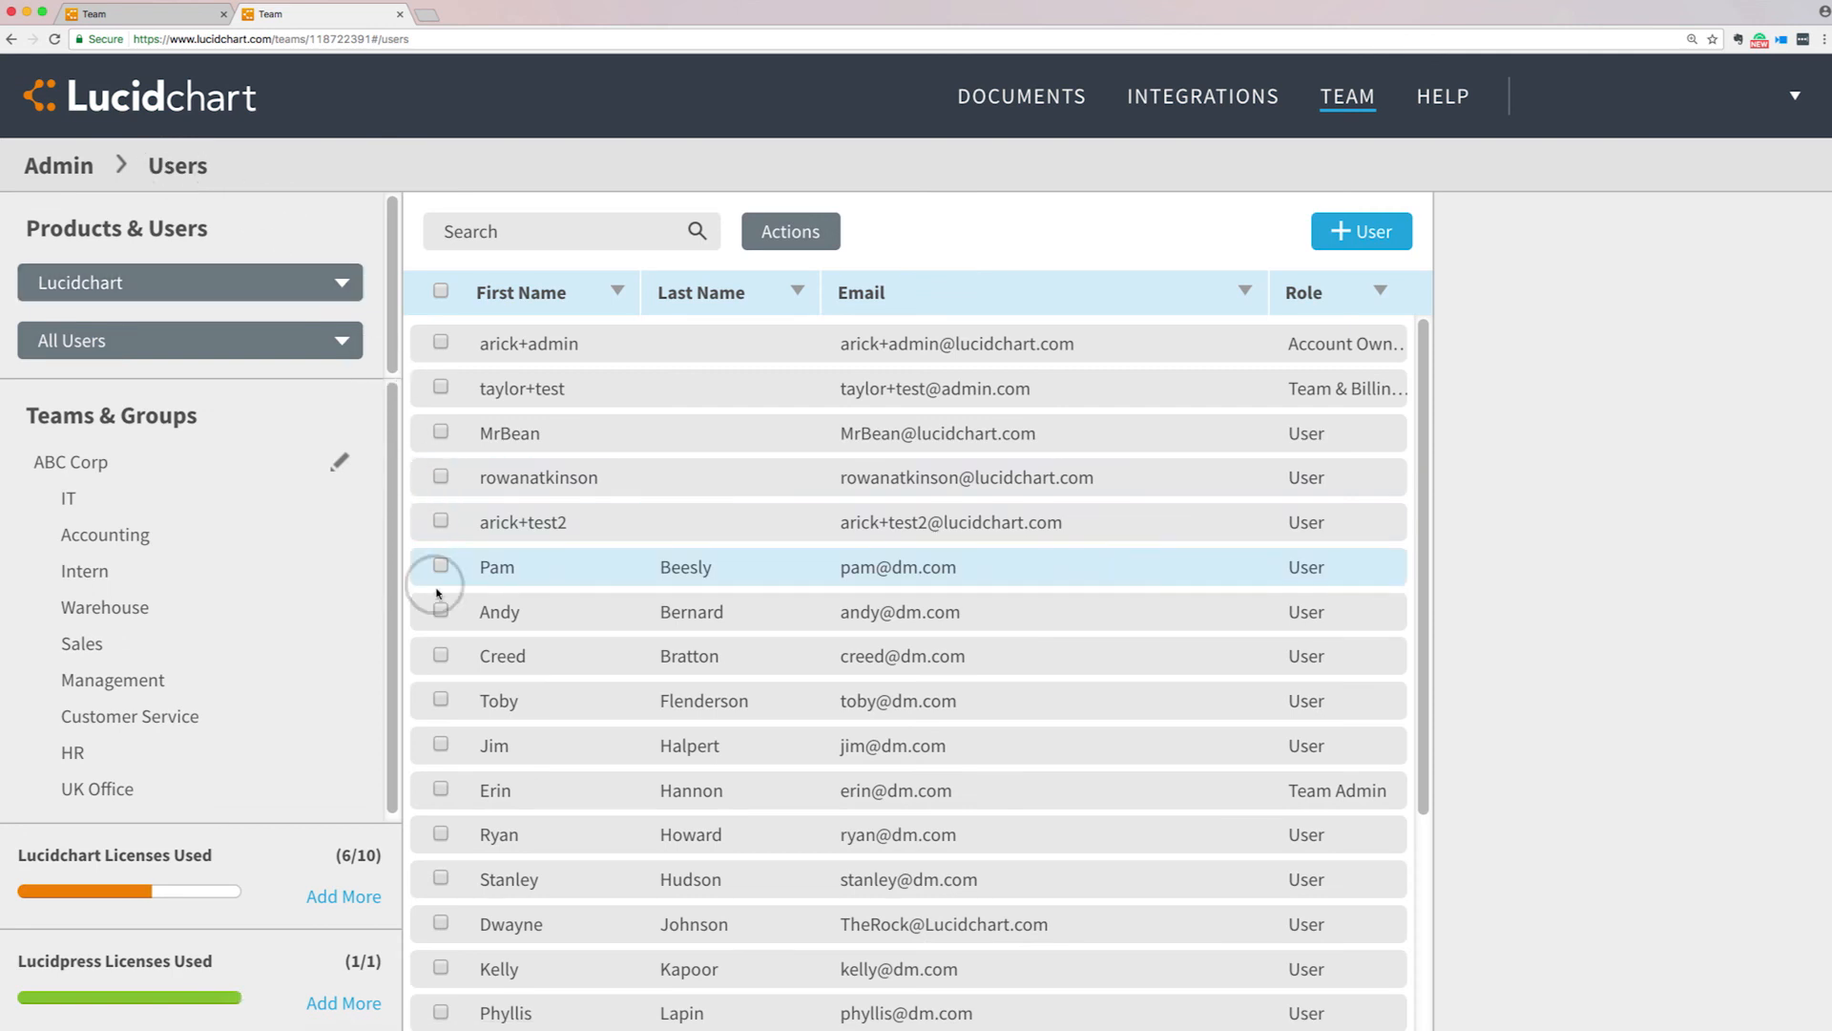
pyautogui.rightClick(498, 614)
pyautogui.click(568, 841)
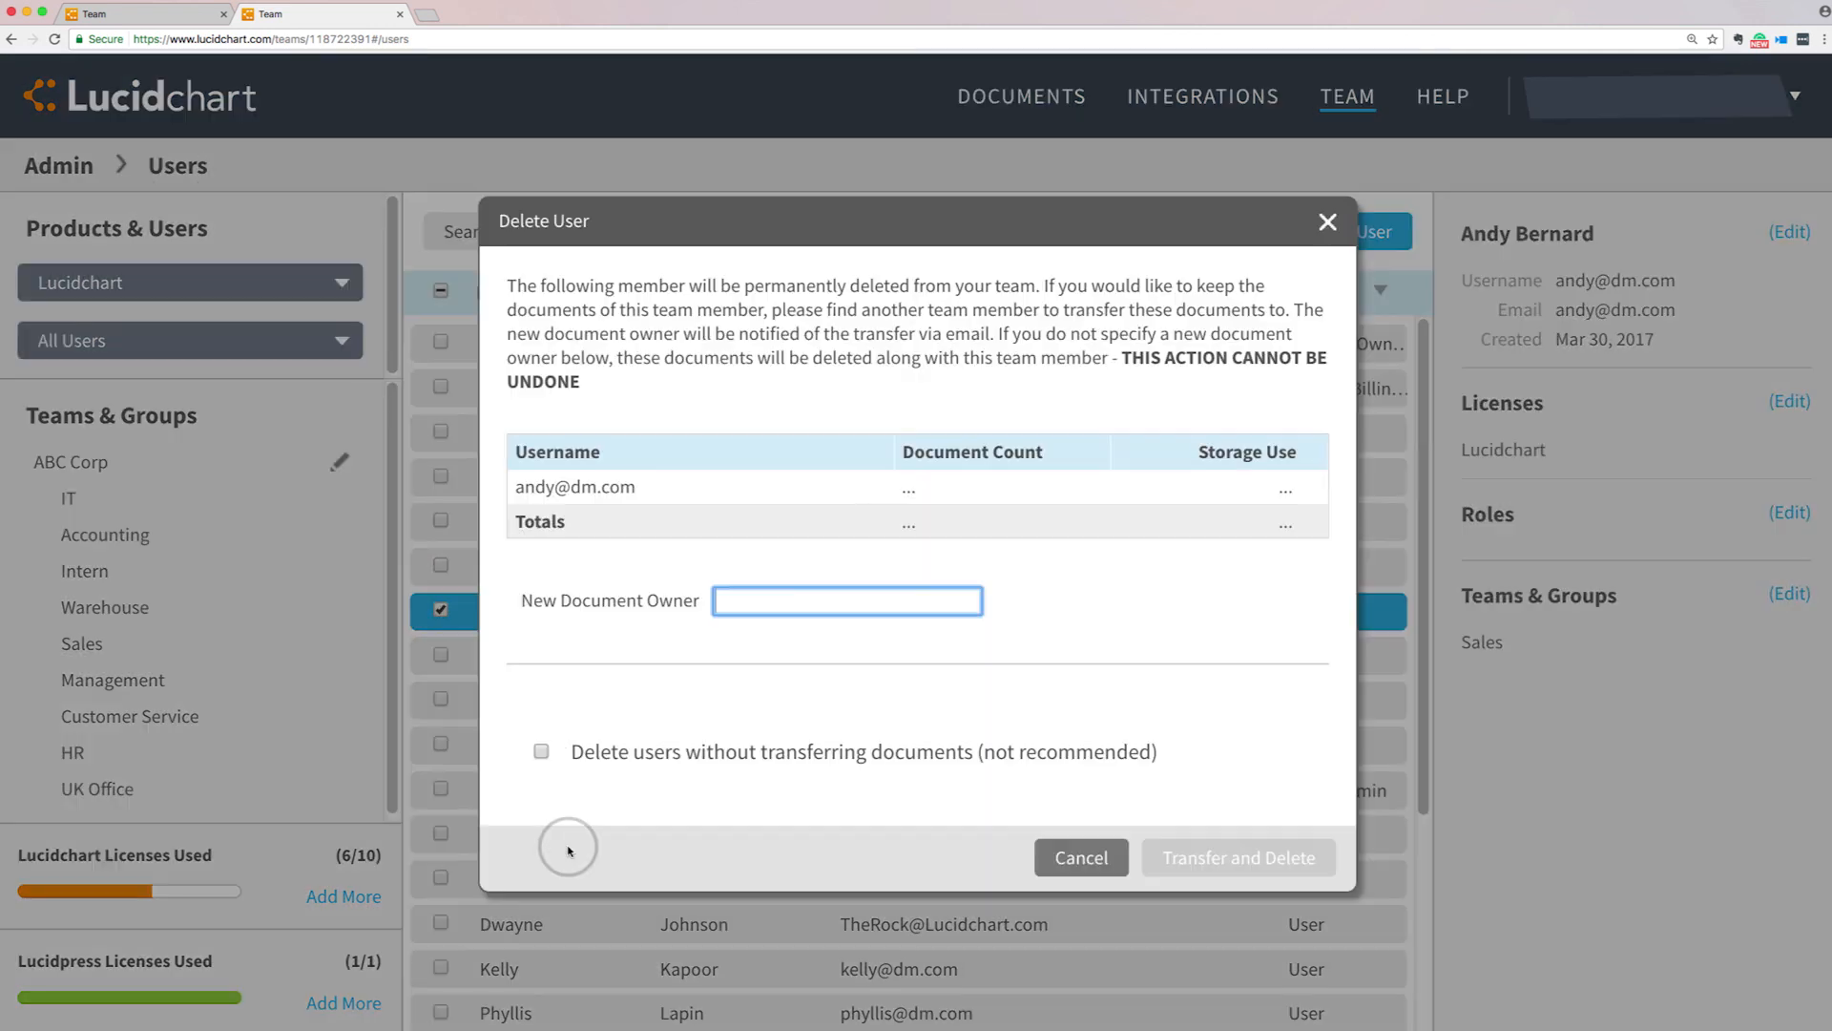